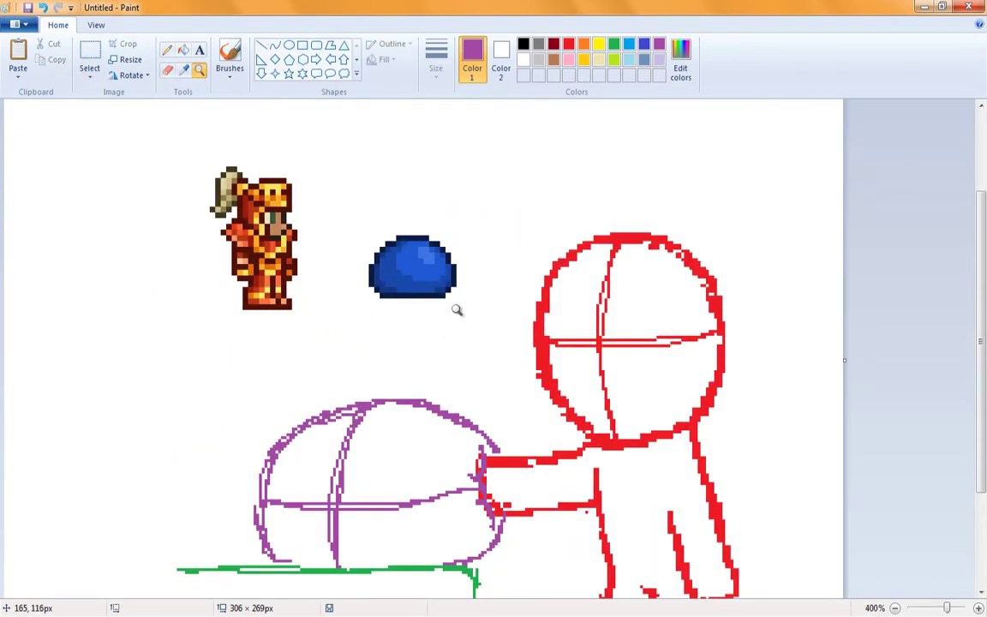
# - Sketch the helmet's crown and curved brim over the red head with the Pencil in indigo
pyautogui.click(613, 44)
pyautogui.click(643, 44)
pyautogui.click(167, 50)
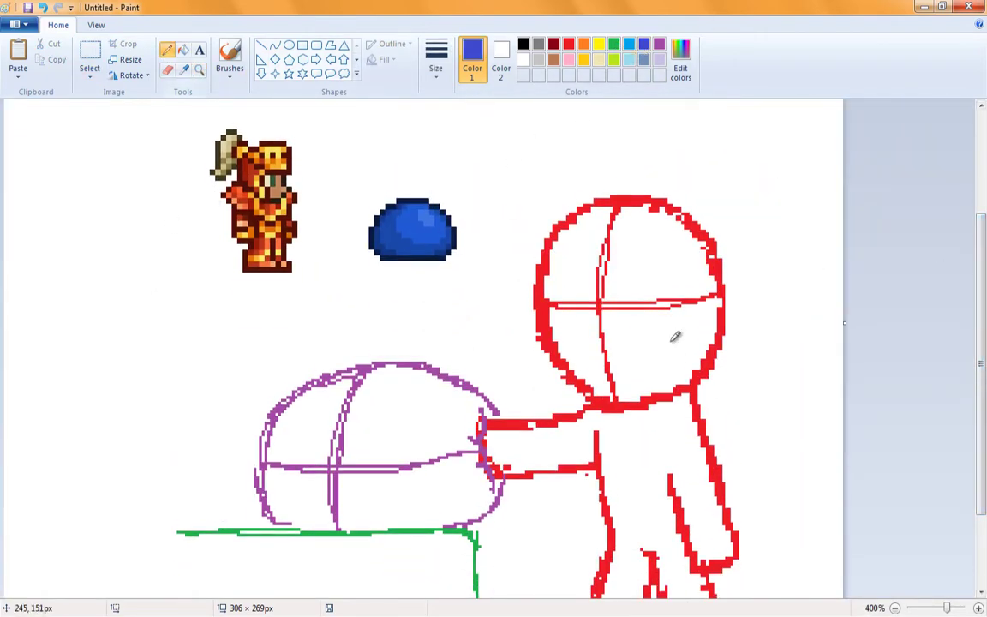
pyautogui.moveTo(536, 278)
pyautogui.mouseDown()
pyautogui.moveTo(582, 296)
pyautogui.moveTo(670, 292)
pyautogui.moveTo(719, 272)
pyautogui.mouseUp()
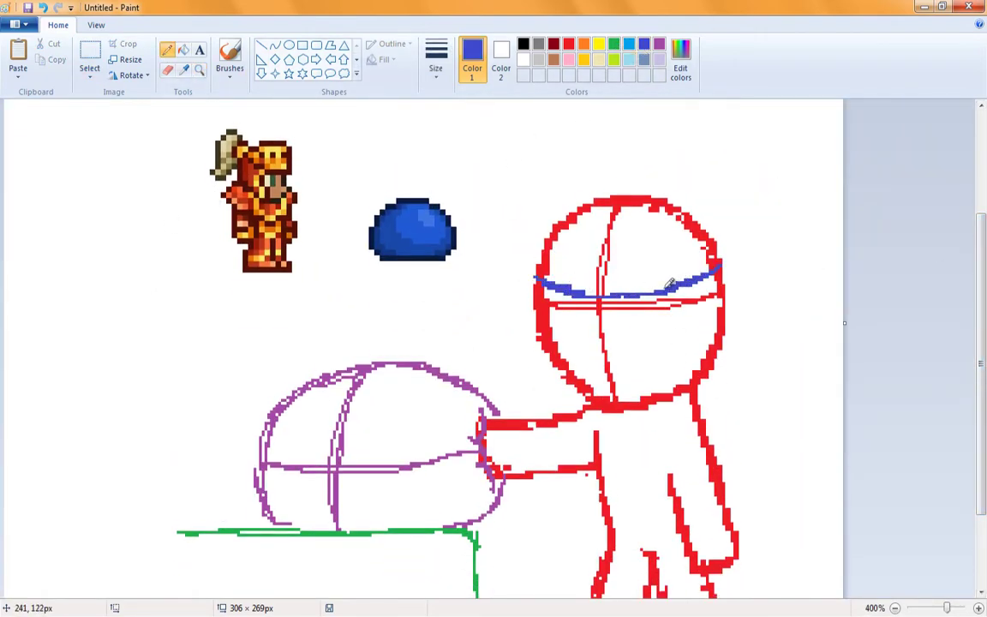
pyautogui.moveTo(540, 238)
pyautogui.mouseDown()
pyautogui.moveTo(546, 209)
pyautogui.moveTo(571, 200)
pyautogui.moveTo(559, 192)
pyautogui.moveTo(639, 185)
pyautogui.moveTo(630, 181)
pyautogui.moveTo(727, 210)
pyautogui.mouseUp()
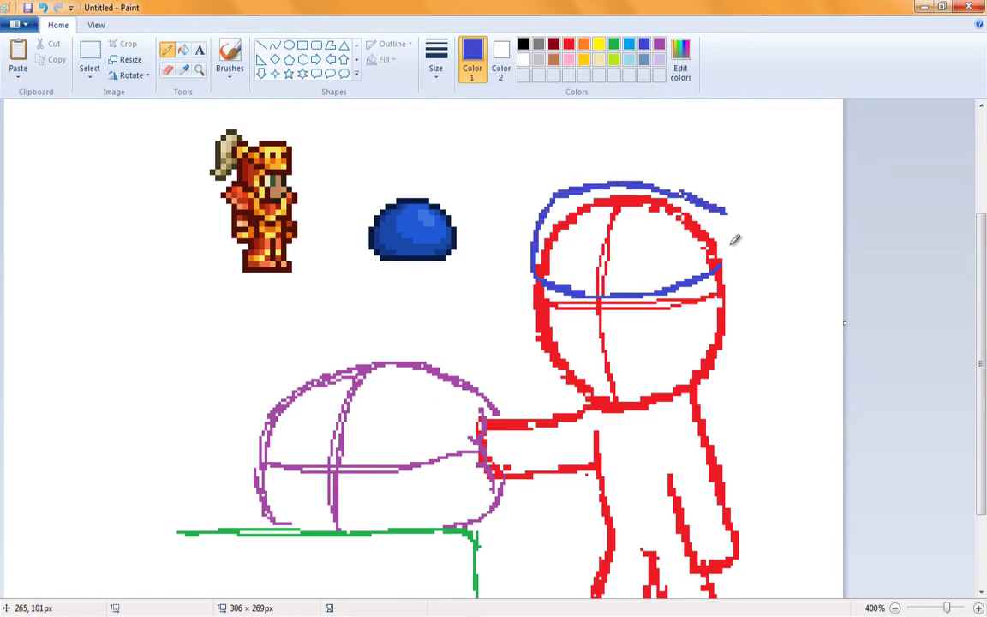
pyautogui.moveTo(730, 248); pyautogui.dragTo(726, 208)
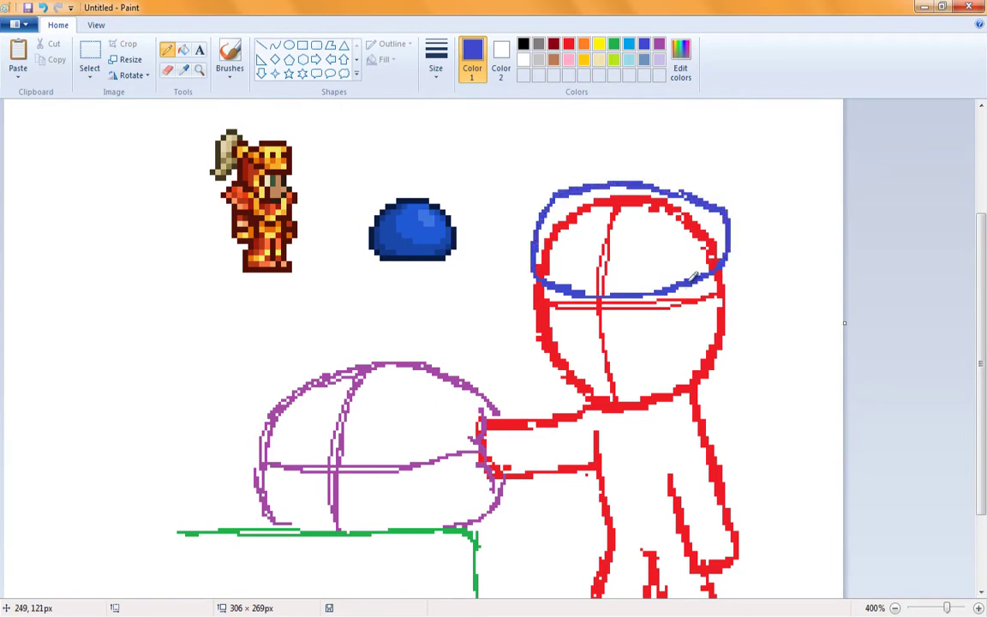
# - Sketch cheek guards down both sides of the helmet and a small rounded plume mount at its upper back
pyautogui.moveTo(698, 335)
pyautogui.mouseDown()
pyautogui.moveTo(684, 401)
pyautogui.moveTo(729, 369)
pyautogui.moveTo(737, 269)
pyautogui.mouseUp()
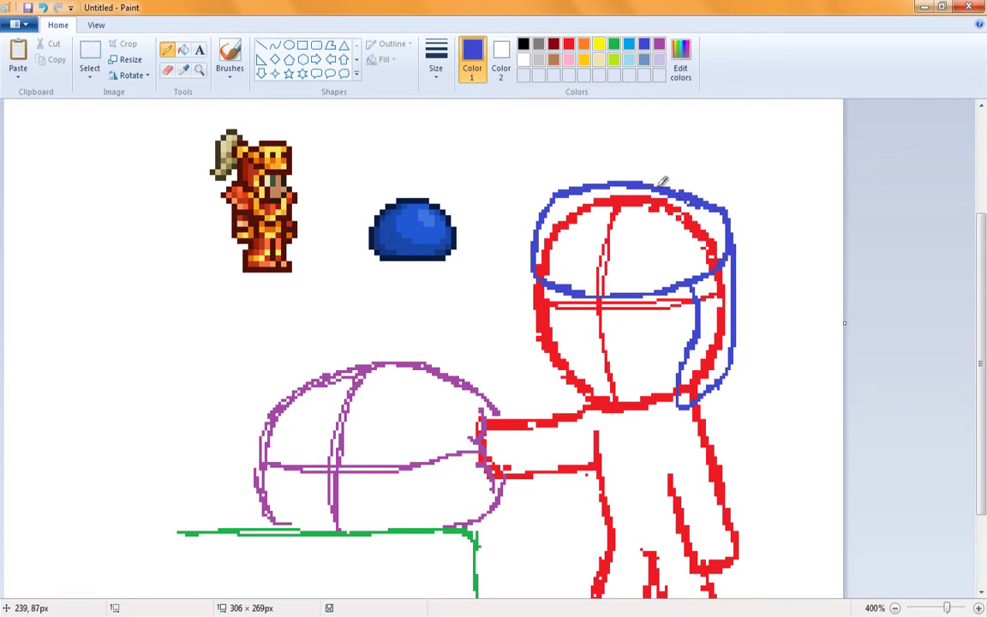
pyautogui.moveTo(661, 184); pyautogui.dragTo(716, 185)
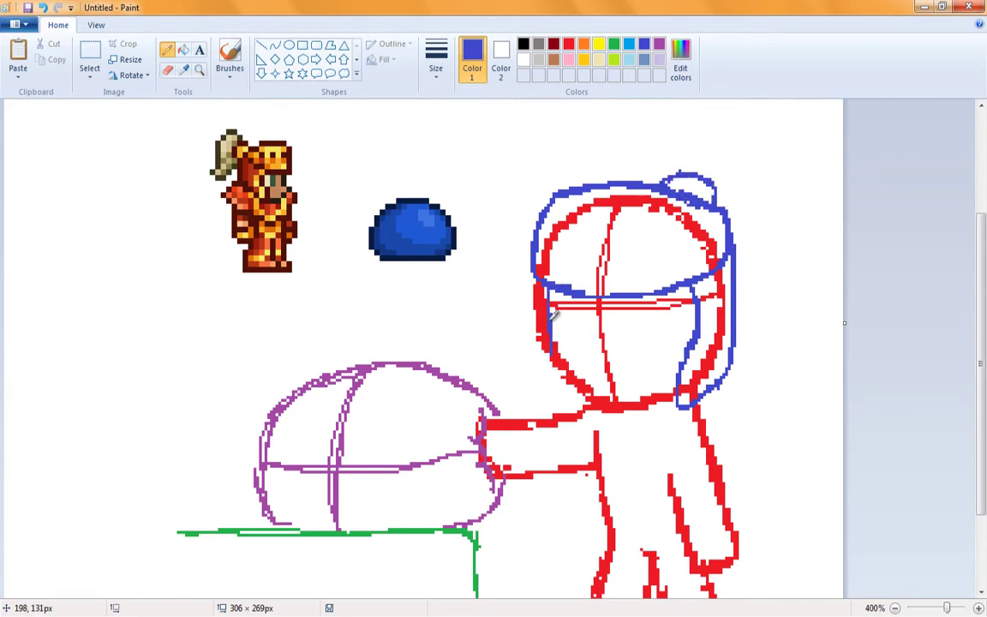
pyautogui.moveTo(566, 394)
pyautogui.mouseDown()
pyautogui.moveTo(533, 330)
pyautogui.moveTo(538, 354)
pyautogui.mouseUp()
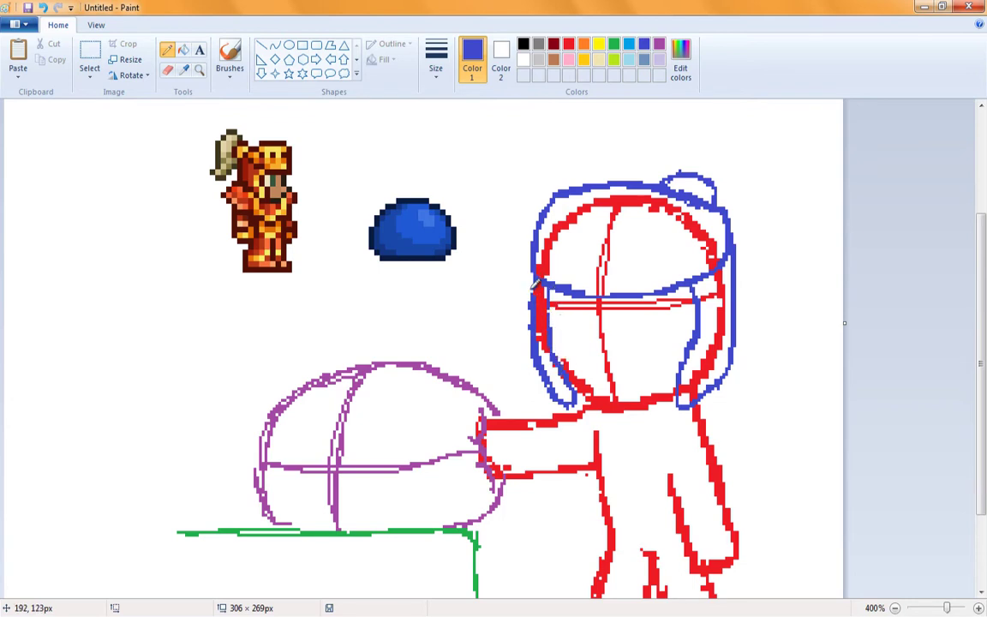
# - Add a curved centre line and narrow vertical slits across the helmet's crown, redrawing the middle slit as a clean rectangle
pyautogui.moveTo(603, 256)
pyautogui.mouseDown()
pyautogui.moveTo(618, 182)
pyautogui.moveTo(639, 268)
pyautogui.mouseUp()
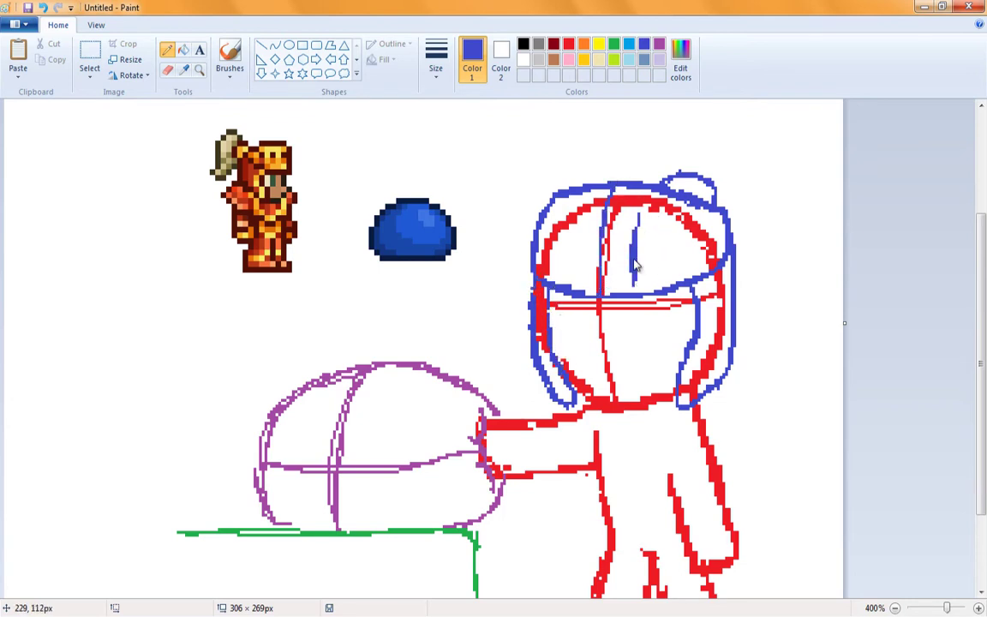
pyautogui.hotkey('ctrl', 'z')
pyautogui.moveTo(635, 211); pyautogui.dragTo(642, 268)
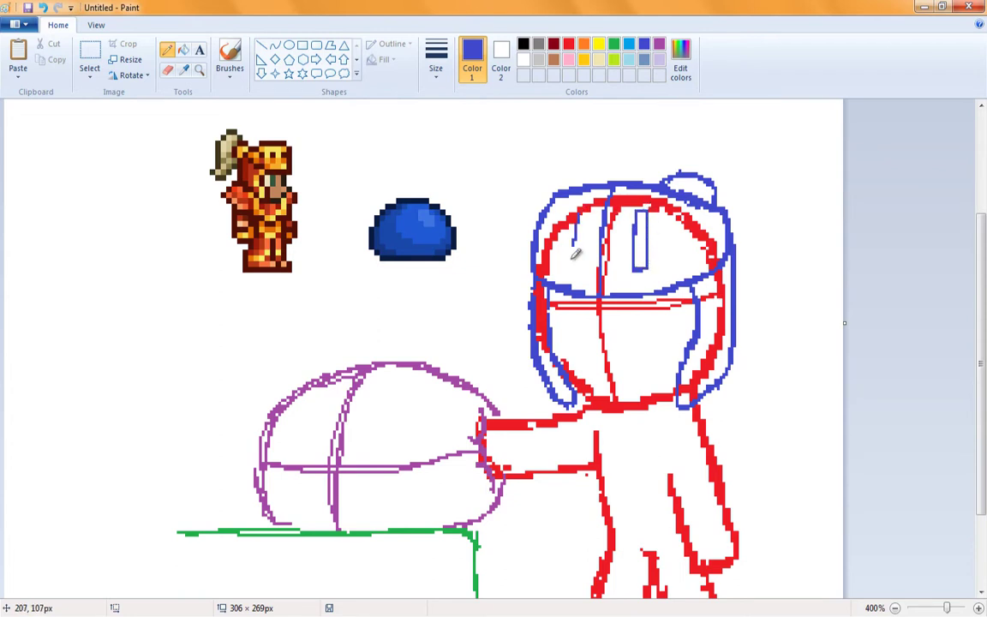
pyautogui.moveTo(575, 254); pyautogui.dragTo(566, 233)
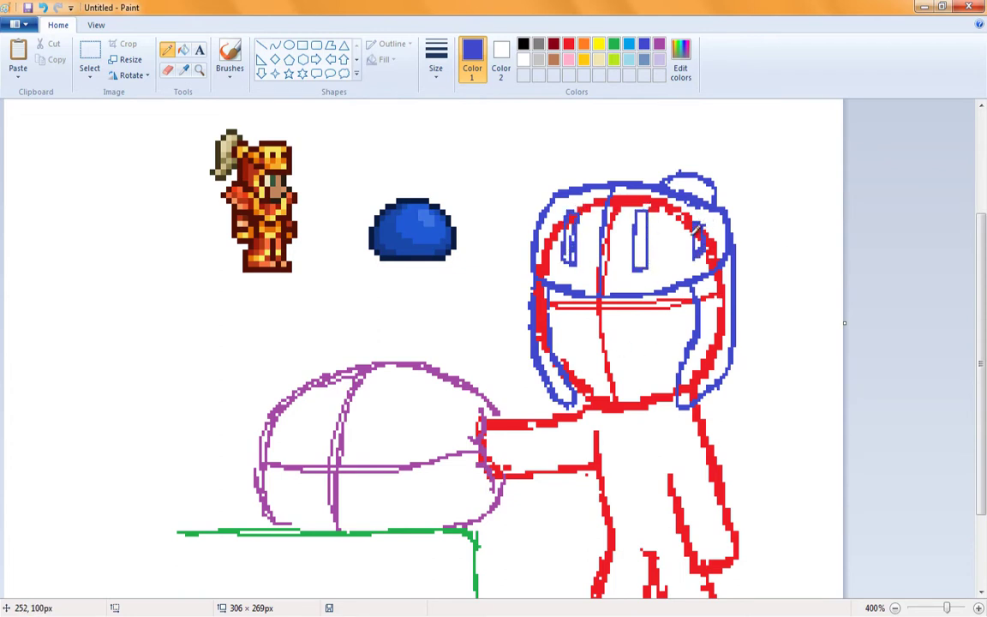
# - Sketch a large plume that rises from the helmet's mount and curves down behind the head
pyautogui.moveTo(669, 168)
pyautogui.mouseDown()
pyautogui.moveTo(784, 146)
pyautogui.moveTo(805, 214)
pyautogui.moveTo(802, 295)
pyautogui.moveTo(738, 263)
pyautogui.mouseUp()
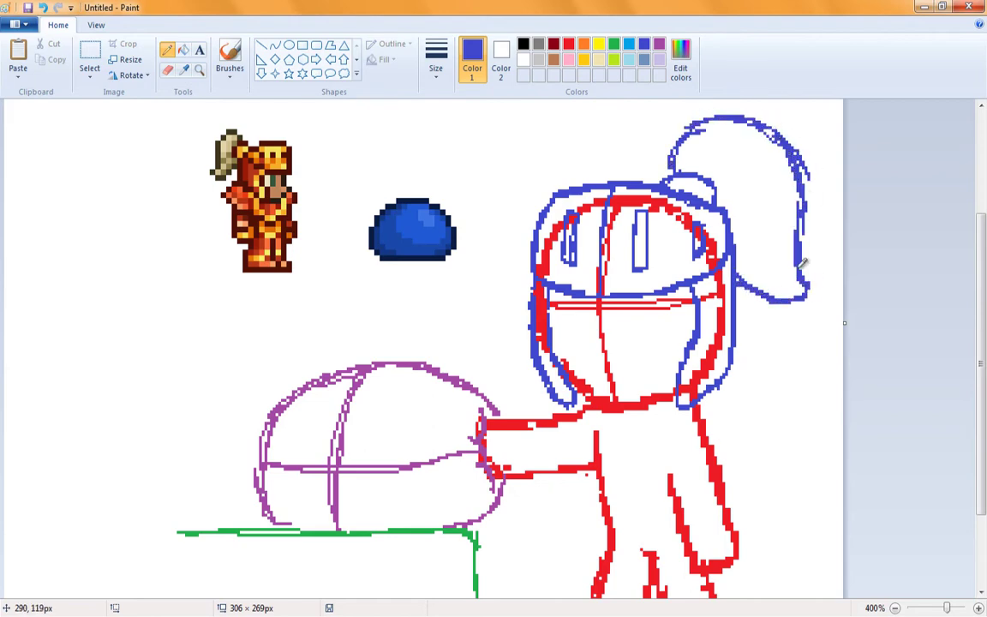
pyautogui.scroll(-2, 803, 264)
pyautogui.scroll(2, 744, 368)
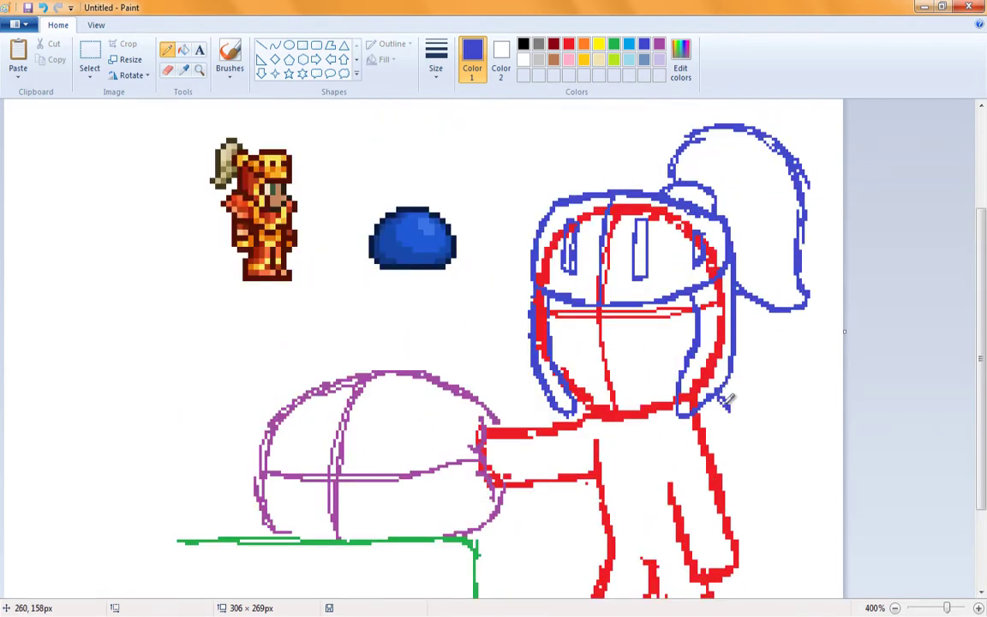
# - Sketch the shoulder guards and rounded chest plate below the helmet, and add inner border lines to the chest plate and cheek guards
pyautogui.moveTo(726, 399)
pyautogui.mouseDown()
pyautogui.moveTo(738, 454)
pyautogui.moveTo(701, 459)
pyautogui.moveTo(676, 446)
pyautogui.moveTo(660, 484)
pyautogui.moveTo(614, 485)
pyautogui.moveTo(596, 442)
pyautogui.moveTo(545, 417)
pyautogui.mouseUp()
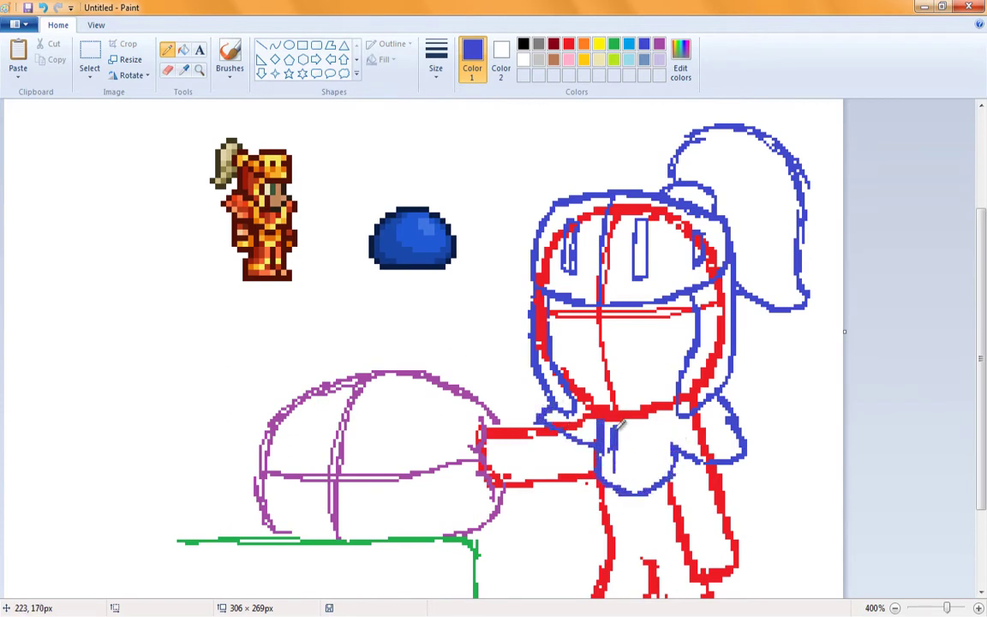
pyautogui.moveTo(616, 426)
pyautogui.mouseDown()
pyautogui.moveTo(635, 481)
pyautogui.moveTo(664, 441)
pyautogui.moveTo(671, 400)
pyautogui.mouseUp()
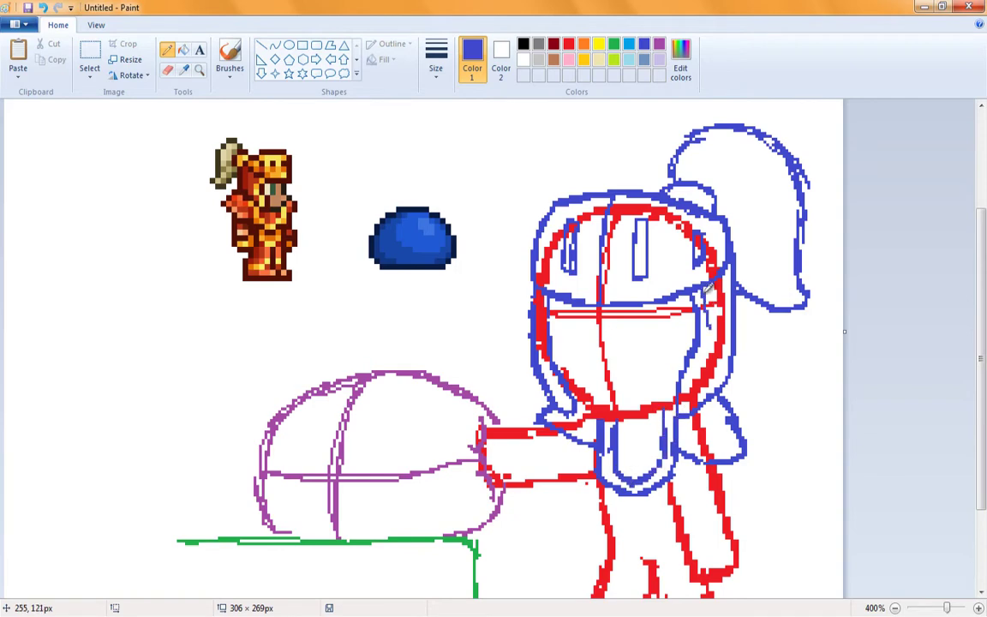
pyautogui.moveTo(707, 289); pyautogui.dragTo(700, 371)
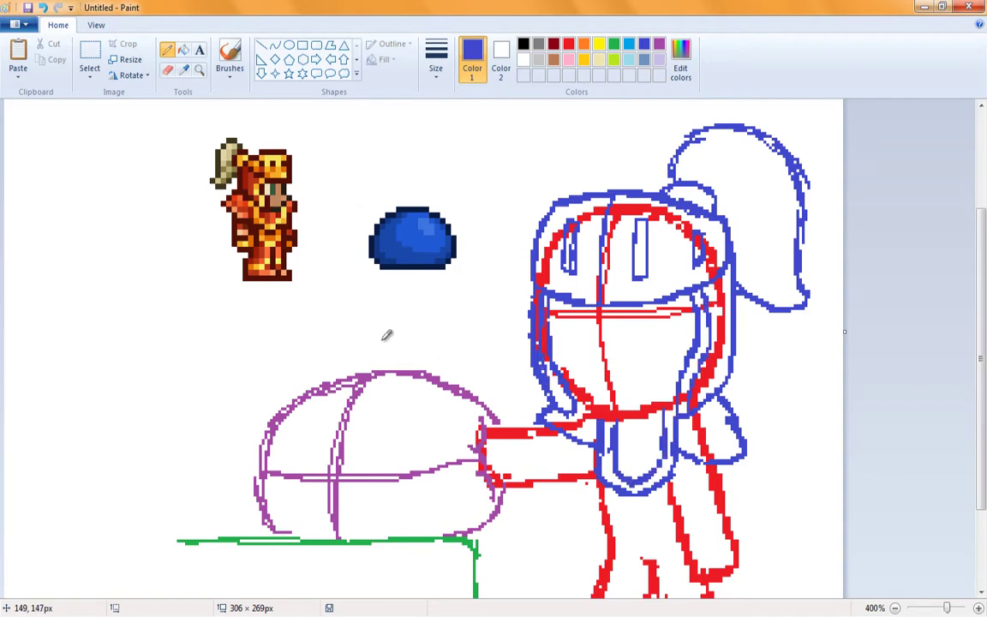
# - Outline the hanging arm's armour in indigo and divide it with curved bands at the forearm and wrist
pyautogui.scroll(-3, 386, 336)
pyautogui.scroll(3, 553, 318)
pyautogui.scroll(-3, 664, 362)
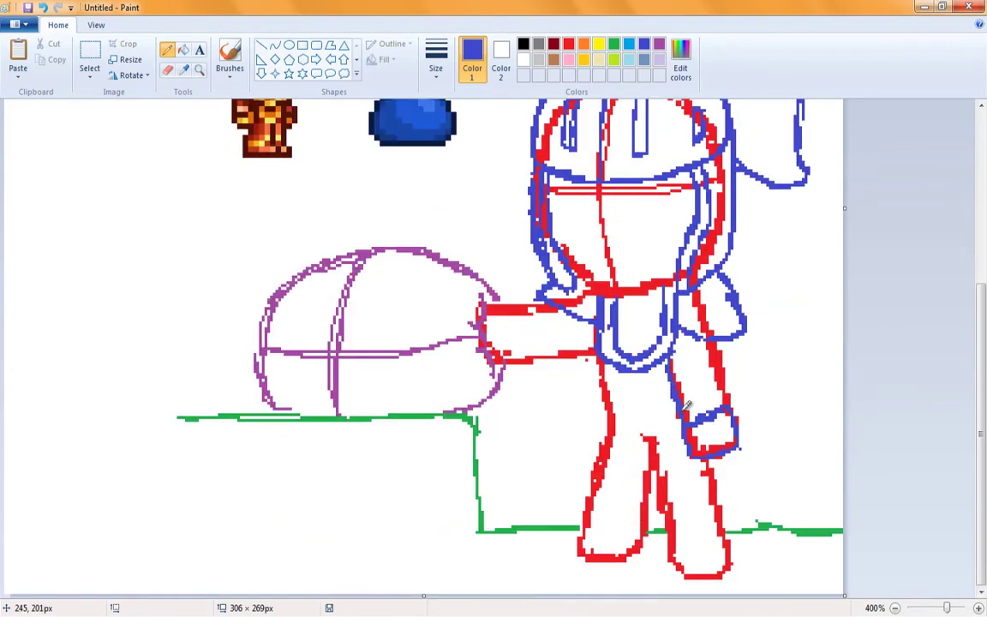
pyautogui.scroll(3, 719, 373)
pyautogui.scroll(-3, 703, 384)
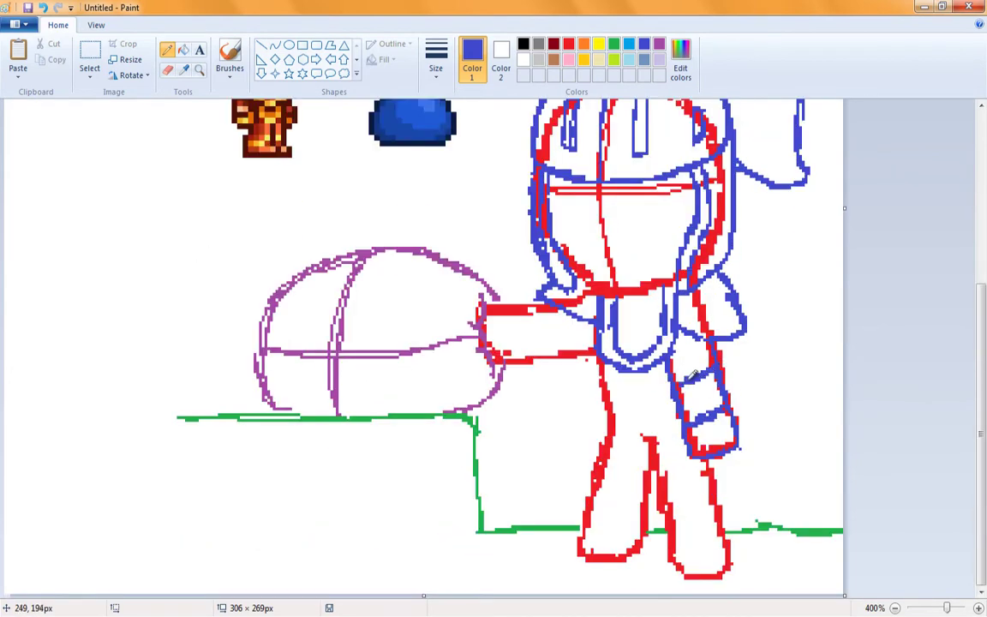
# - Outline the outstretched arm's sleeve and glove in indigo, with cuff lines across the forearm
pyautogui.scroll(3, 505, 356)
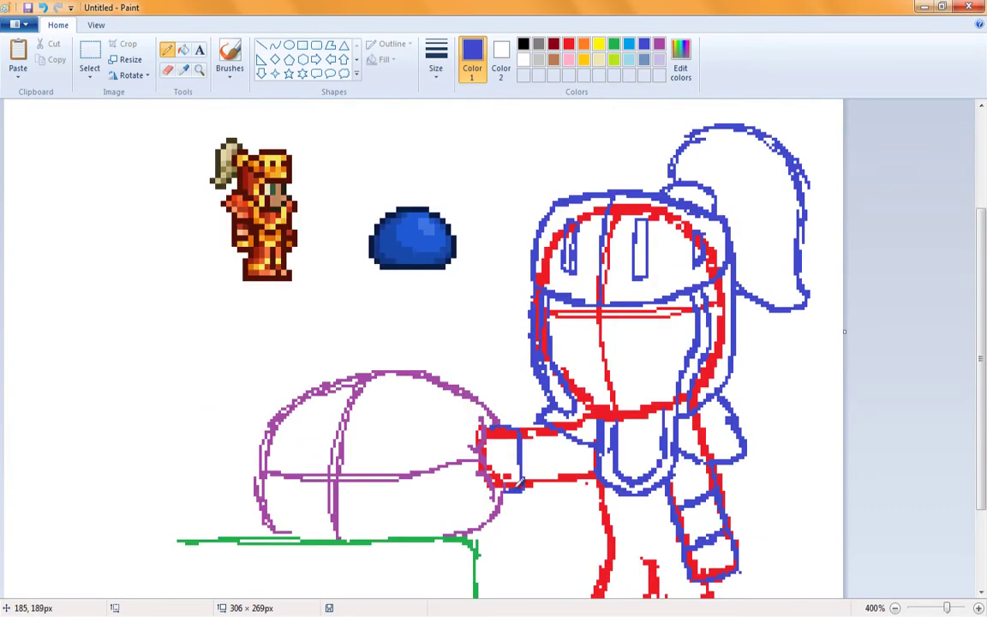
pyautogui.moveTo(522, 426); pyautogui.dragTo(485, 428)
pyautogui.moveTo(562, 428); pyautogui.dragTo(558, 482)
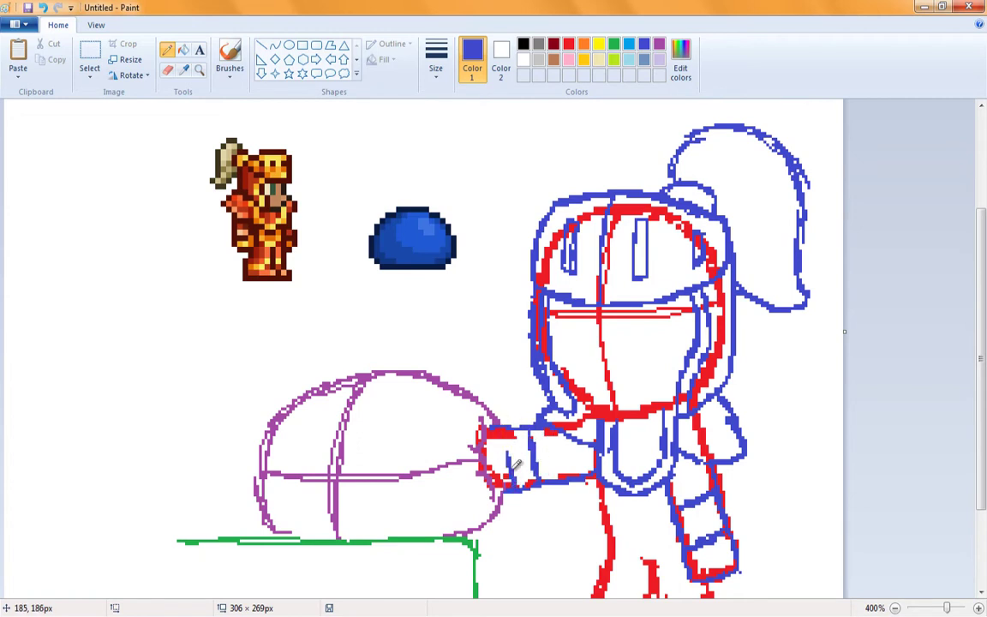
# - Sketch the torso sides in indigo, ending in a V-shaped double belt line at the waist
pyautogui.scroll(-3, 606, 357)
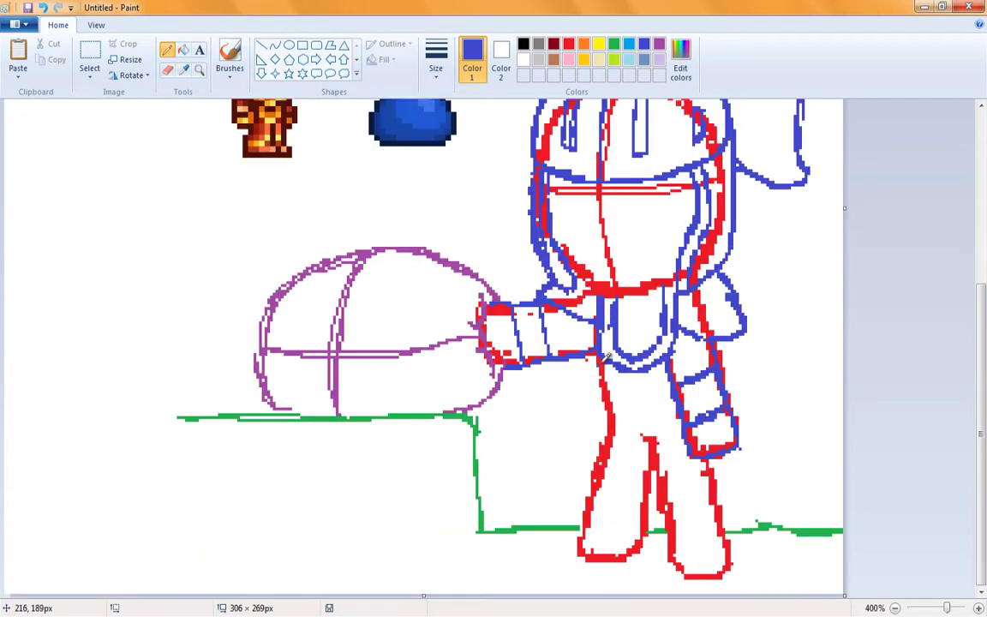
pyautogui.moveTo(617, 423)
pyautogui.mouseDown()
pyautogui.moveTo(653, 463)
pyautogui.moveTo(690, 438)
pyautogui.mouseUp()
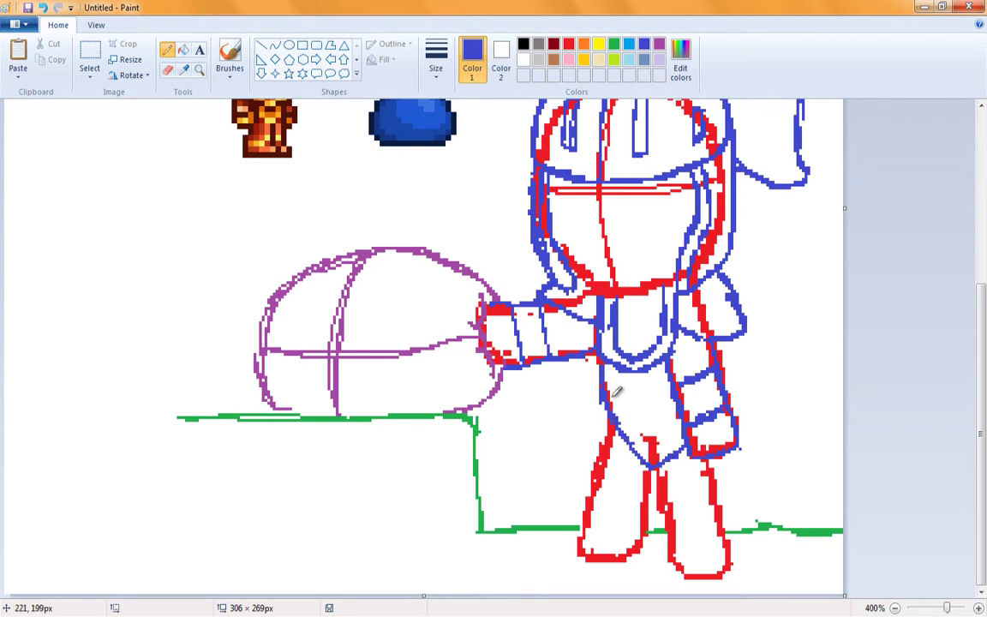
pyautogui.moveTo(608, 413); pyautogui.dragTo(652, 461)
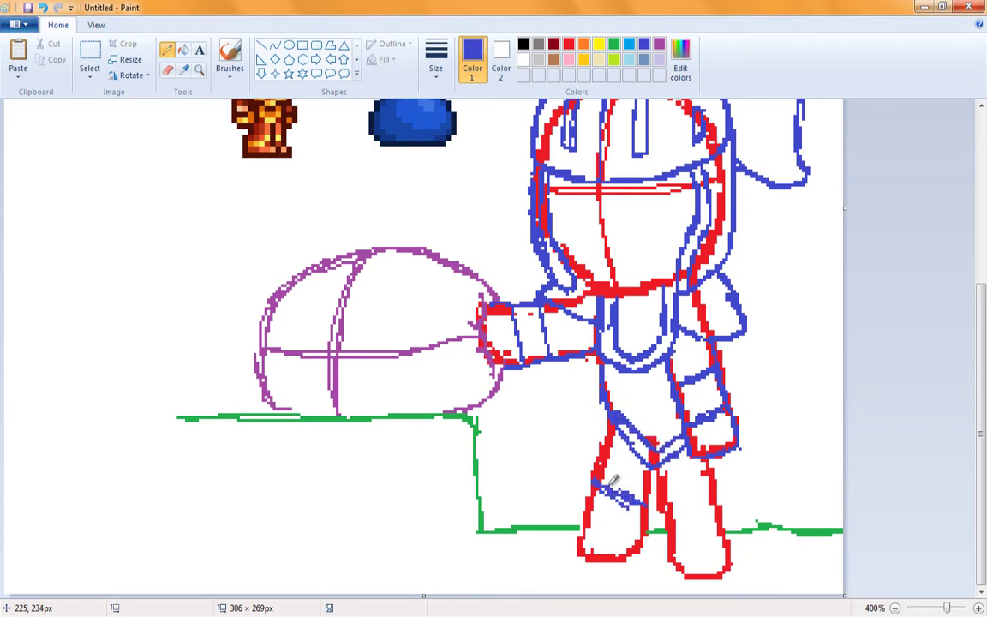
# - Outline both legs and boots in indigo, with angled bands across the thighs and boot tops
pyautogui.moveTo(643, 505)
pyautogui.mouseDown()
pyautogui.moveTo(624, 481)
pyautogui.moveTo(585, 512)
pyautogui.mouseUp()
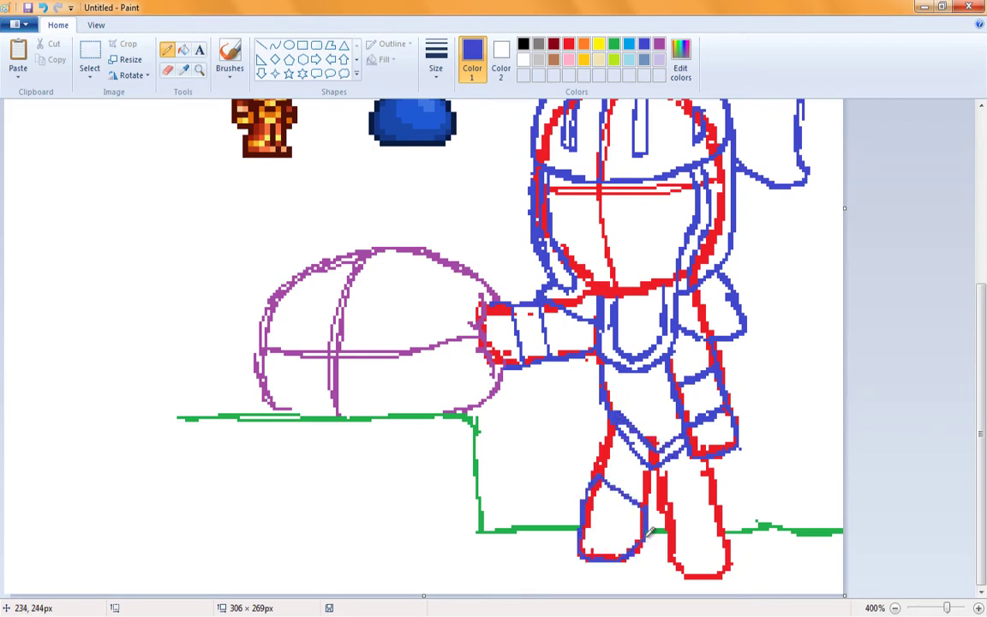
pyautogui.moveTo(614, 424); pyautogui.dragTo(645, 467)
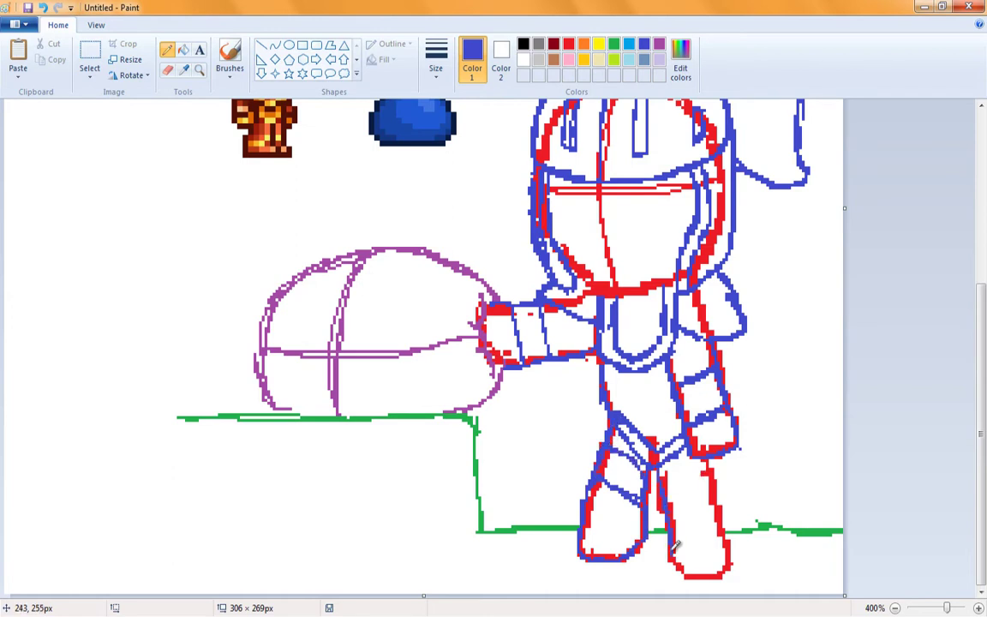
pyautogui.moveTo(724, 495)
pyautogui.mouseDown()
pyautogui.moveTo(725, 574)
pyautogui.moveTo(687, 567)
pyautogui.mouseUp()
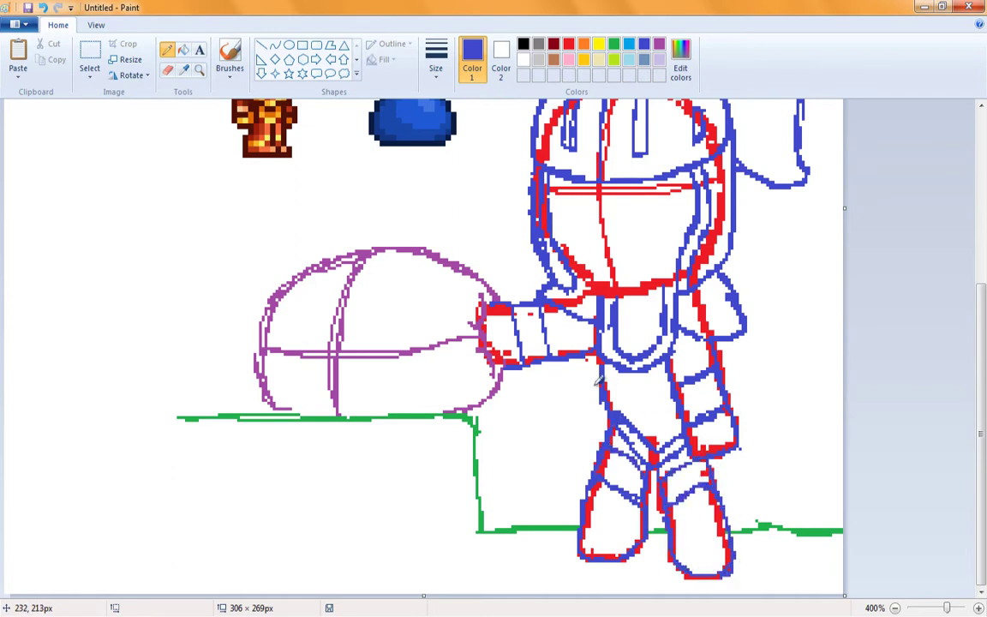
# - Erase the rough waist area and redraw the torso sides, belt and crotch lines in indigo with the Pencil
pyautogui.click(167, 70)
pyautogui.moveTo(650, 419)
pyautogui.mouseDown()
pyautogui.moveTo(595, 378)
pyautogui.moveTo(651, 453)
pyautogui.moveTo(672, 451)
pyautogui.moveTo(604, 359)
pyautogui.moveTo(612, 414)
pyautogui.moveTo(642, 433)
pyautogui.moveTo(663, 428)
pyautogui.moveTo(653, 433)
pyautogui.moveTo(627, 407)
pyautogui.moveTo(681, 406)
pyautogui.moveTo(638, 414)
pyautogui.mouseUp()
pyautogui.click(167, 50)
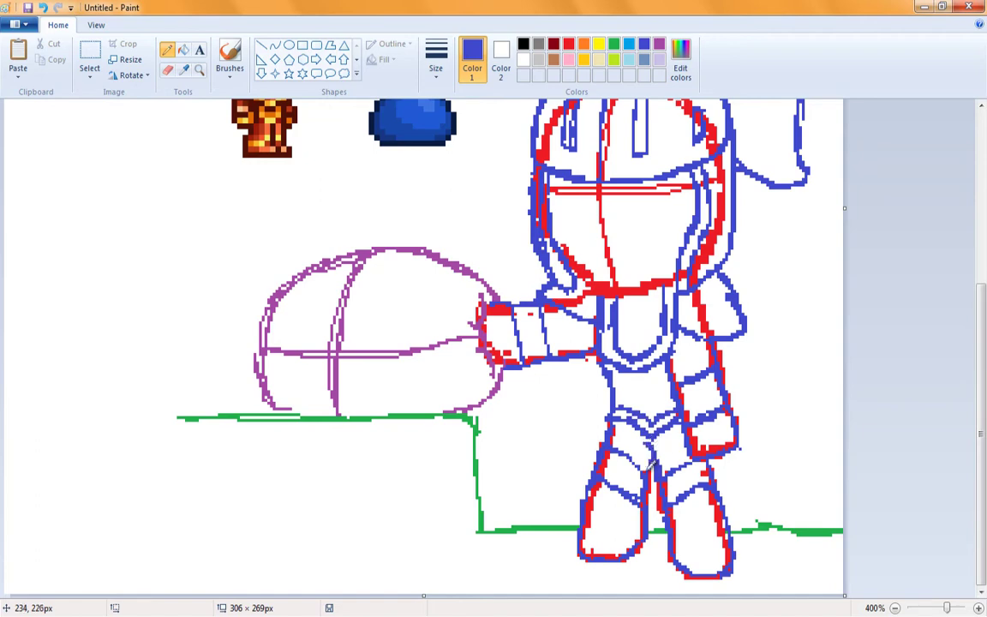
# - Erase only the red base sketch from the character using a large colour-replacing eraser, and redraw the chin line in indigo
pyautogui.scroll(3, 586, 379)
pyautogui.click(167, 68)
pyautogui.click(568, 44)
pyautogui.click(435, 60)
pyautogui.click(463, 97)
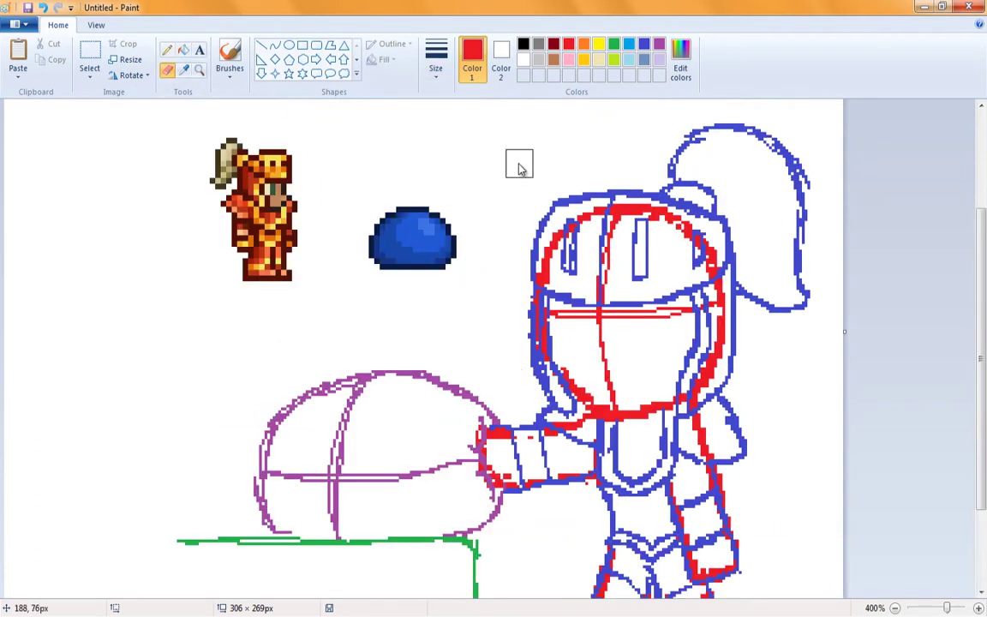
pyautogui.moveTo(519, 167)
pyautogui.mouseDown()
pyautogui.moveTo(584, 176)
pyautogui.moveTo(581, 359)
pyautogui.moveTo(617, 257)
pyautogui.moveTo(668, 343)
pyautogui.mouseUp()
pyautogui.scroll(-3, 745, 594)
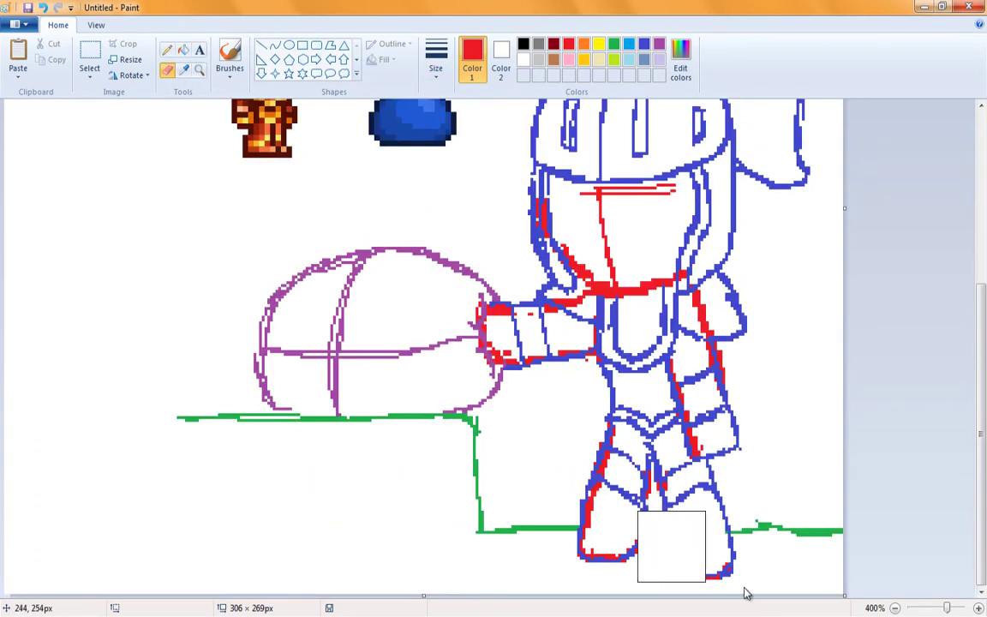
pyautogui.moveTo(746, 593)
pyautogui.mouseDown()
pyautogui.moveTo(688, 375)
pyautogui.moveTo(509, 332)
pyautogui.moveTo(560, 333)
pyautogui.moveTo(527, 212)
pyautogui.moveTo(626, 213)
pyautogui.moveTo(660, 180)
pyautogui.moveTo(460, 250)
pyautogui.moveTo(541, 160)
pyautogui.mouseUp()
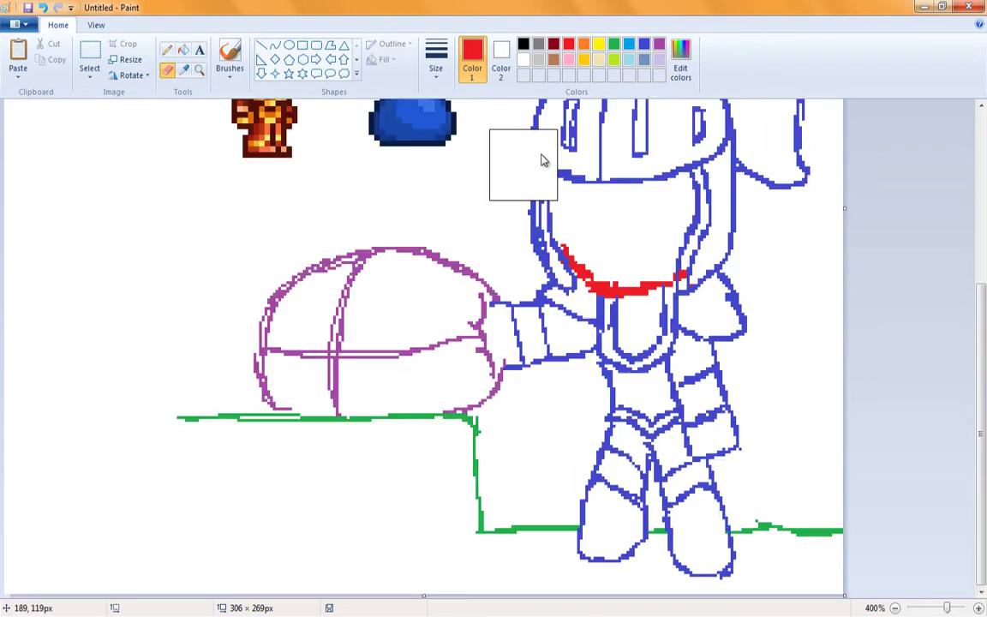
pyautogui.click(645, 44)
pyautogui.click(167, 50)
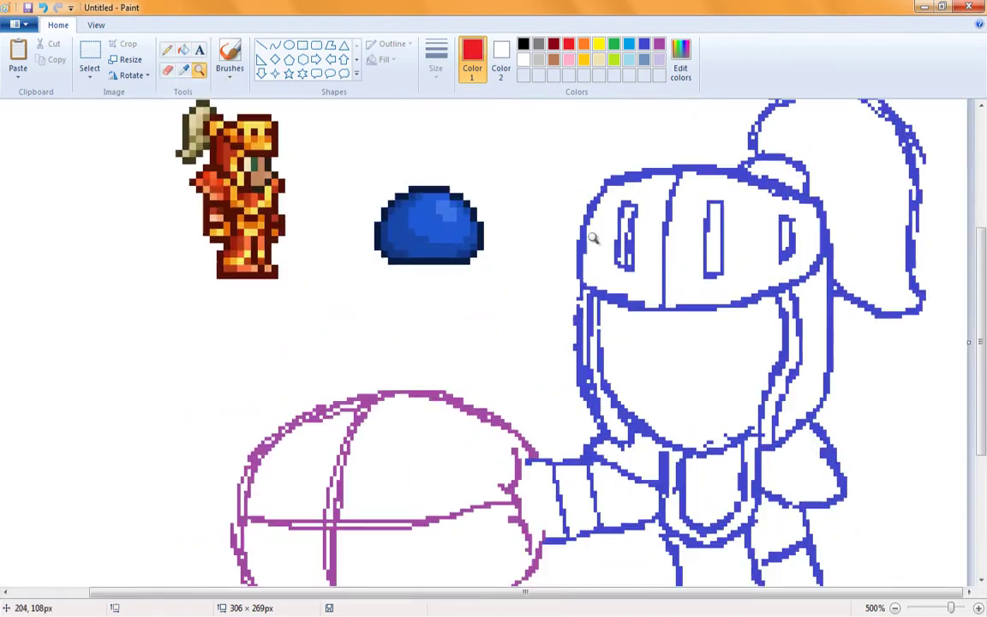
# - Trace the outline of the helmet's crown and brim in red with the Curve tool at 700% zoom
pyautogui.click(592, 239)
pyautogui.click(275, 45)
pyautogui.moveTo(426, 359); pyautogui.dragTo(540, 396)
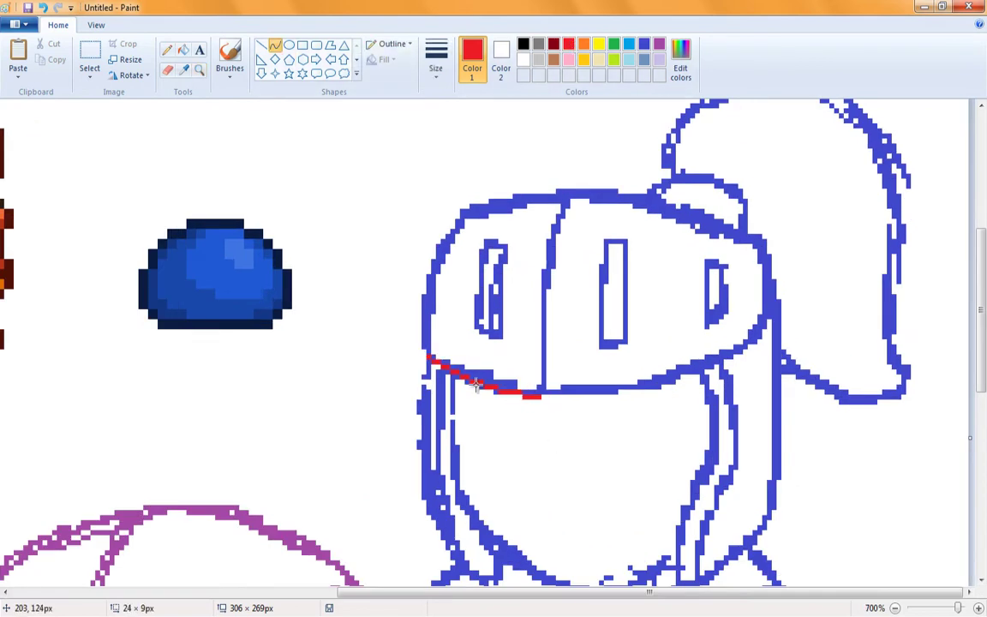
pyautogui.moveTo(477, 383)
pyautogui.mouseDown()
pyautogui.moveTo(690, 377)
pyautogui.moveTo(769, 249)
pyautogui.moveTo(779, 310)
pyautogui.mouseUp()
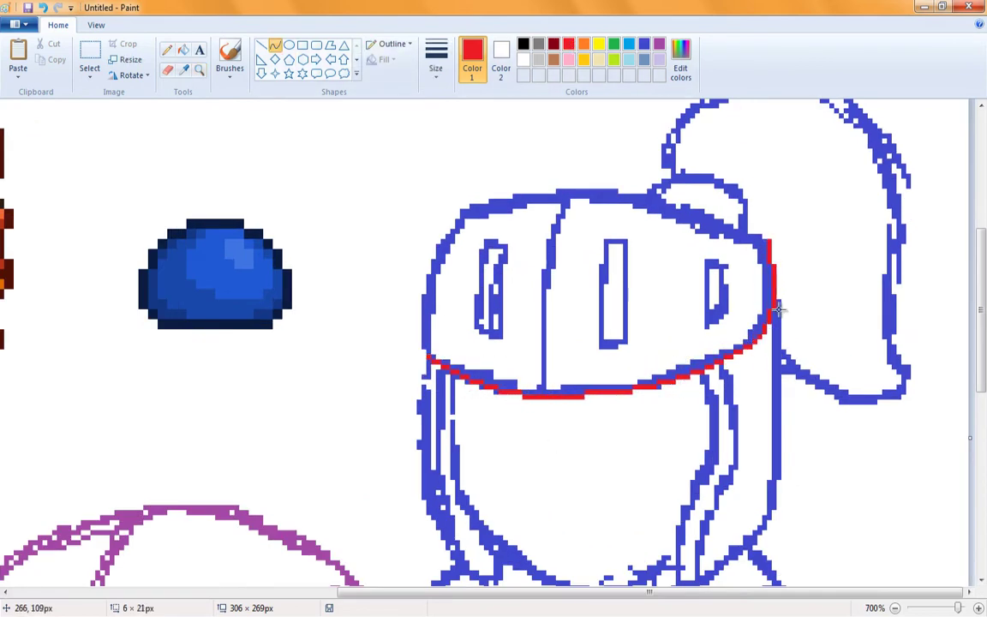
pyautogui.moveTo(426, 356); pyautogui.dragTo(439, 225)
pyautogui.moveTo(403, 283); pyautogui.dragTo(385, 240)
pyautogui.moveTo(439, 223)
pyautogui.mouseDown()
pyautogui.moveTo(564, 188)
pyautogui.moveTo(515, 175)
pyautogui.moveTo(664, 199)
pyautogui.moveTo(591, 178)
pyautogui.moveTo(696, 243)
pyautogui.mouseUp()
# - Trace the helmet's centre line and the rounded plume mount in red with the Curve tool
pyautogui.moveTo(564, 201); pyautogui.dragTo(543, 391)
pyautogui.moveTo(560, 249); pyautogui.dragTo(544, 282)
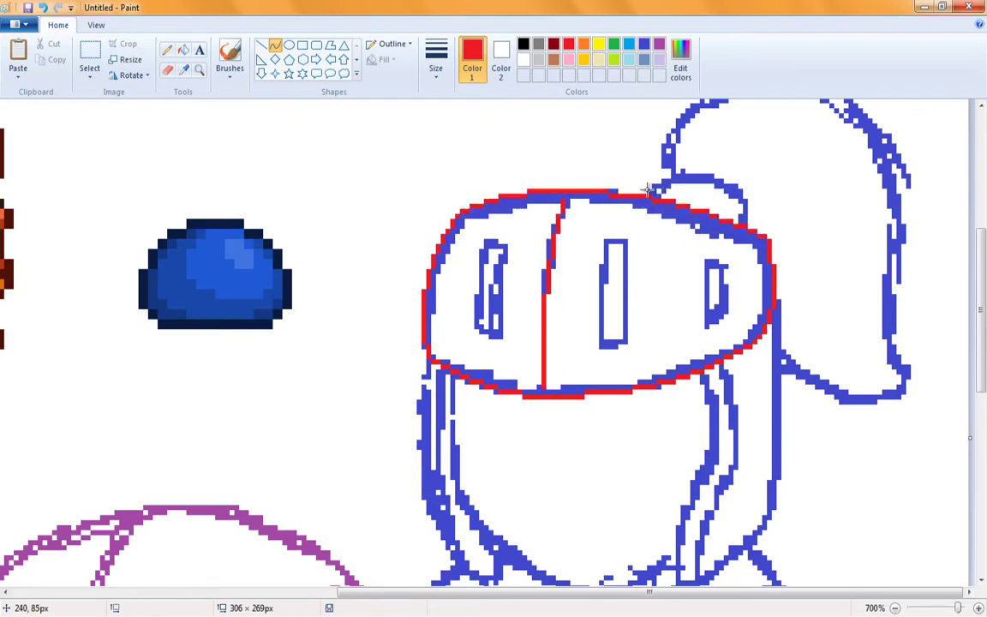
pyautogui.moveTo(660, 190); pyautogui.dragTo(668, 197)
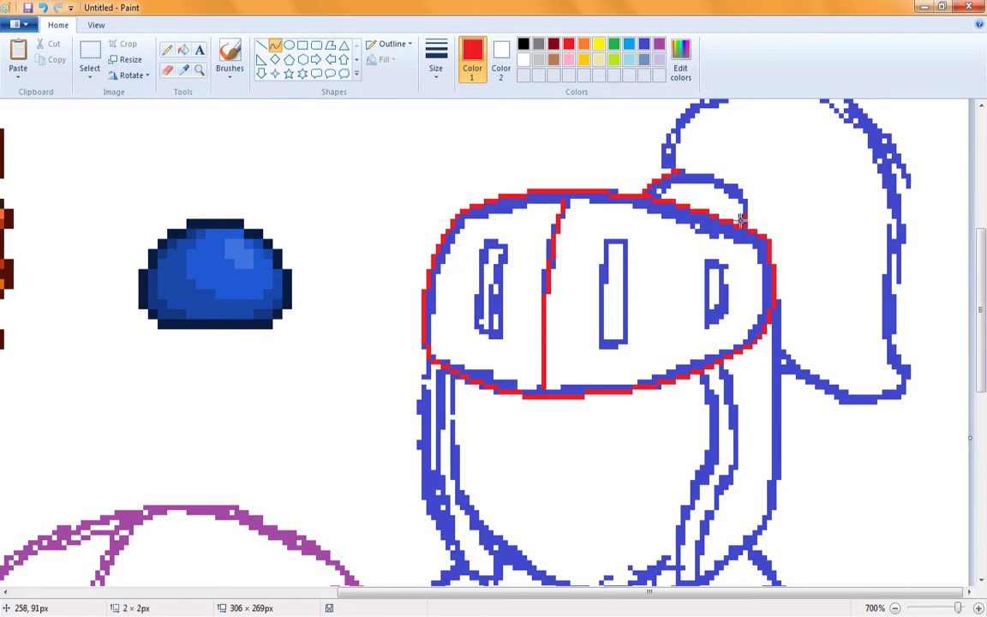
pyautogui.moveTo(635, 163); pyautogui.dragTo(746, 207)
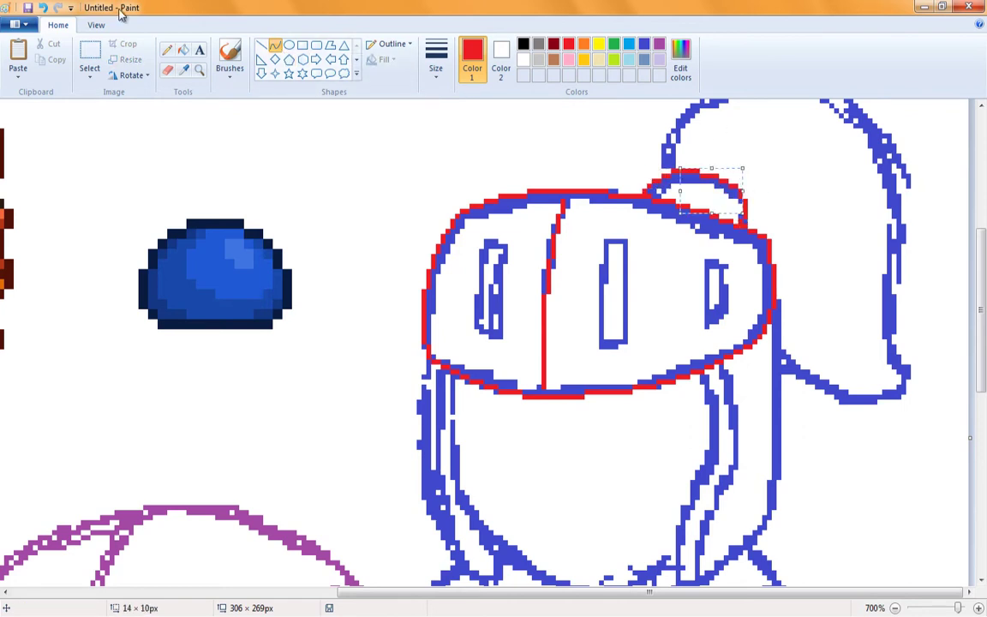
# - Trace the plume's rounded top and long outer edge in red with the Curve tool
pyautogui.click(167, 49)
pyautogui.scroll(3, 295, 49)
pyautogui.click(274, 44)
pyautogui.moveTo(674, 288); pyautogui.dragTo(891, 260)
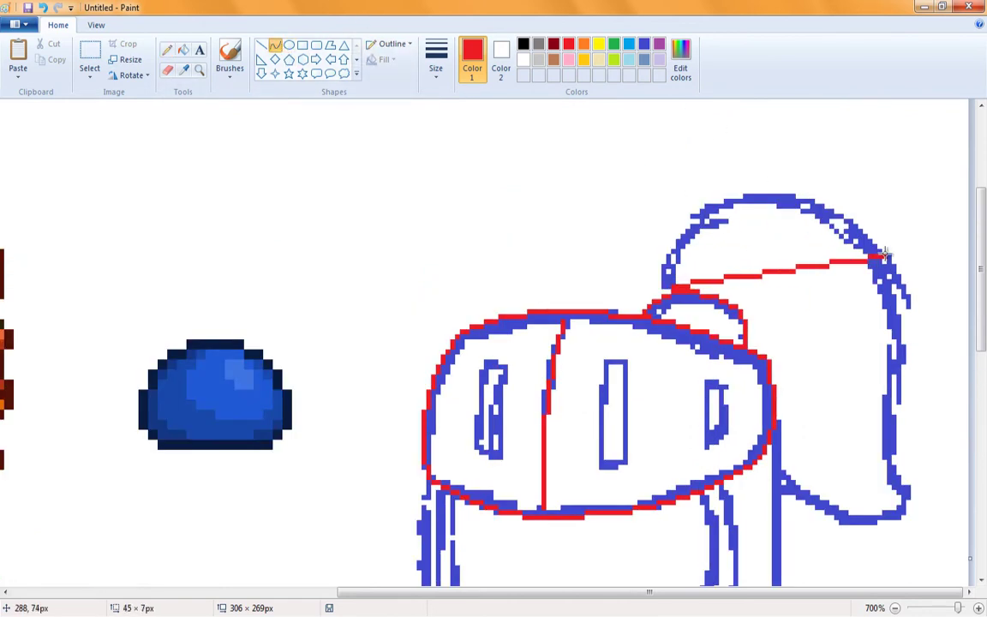
pyautogui.moveTo(772, 274); pyautogui.dragTo(798, 123)
pyautogui.moveTo(898, 274); pyautogui.dragTo(911, 387)
# - Trace the outer and inner edges of the helmet's right-hand cheek guard and the plume's lower edge in red
pyautogui.scroll(-3, 904, 374)
pyautogui.scroll(-3, 775, 195)
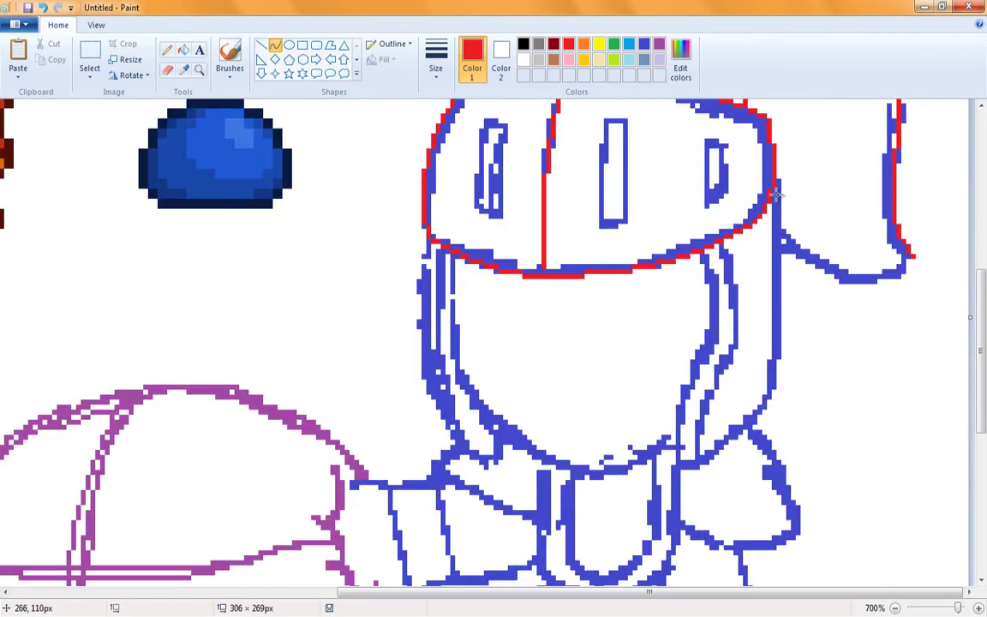
pyautogui.moveTo(789, 181)
pyautogui.mouseDown()
pyautogui.moveTo(806, 340)
pyautogui.moveTo(779, 386)
pyautogui.moveTo(790, 321)
pyautogui.mouseUp()
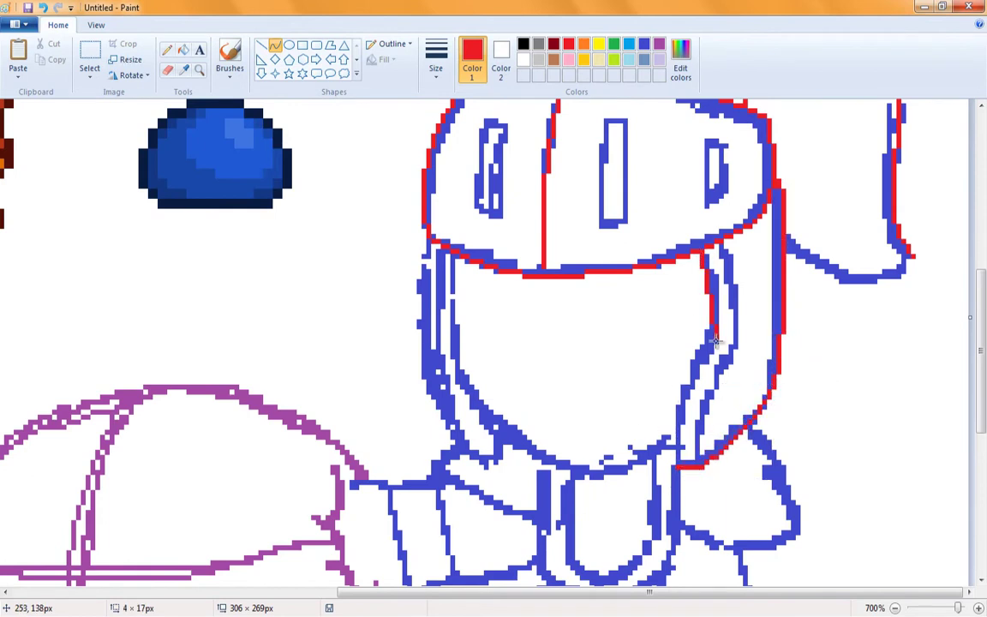
pyautogui.moveTo(705, 252)
pyautogui.mouseDown()
pyautogui.moveTo(708, 342)
pyautogui.moveTo(677, 468)
pyautogui.mouseUp()
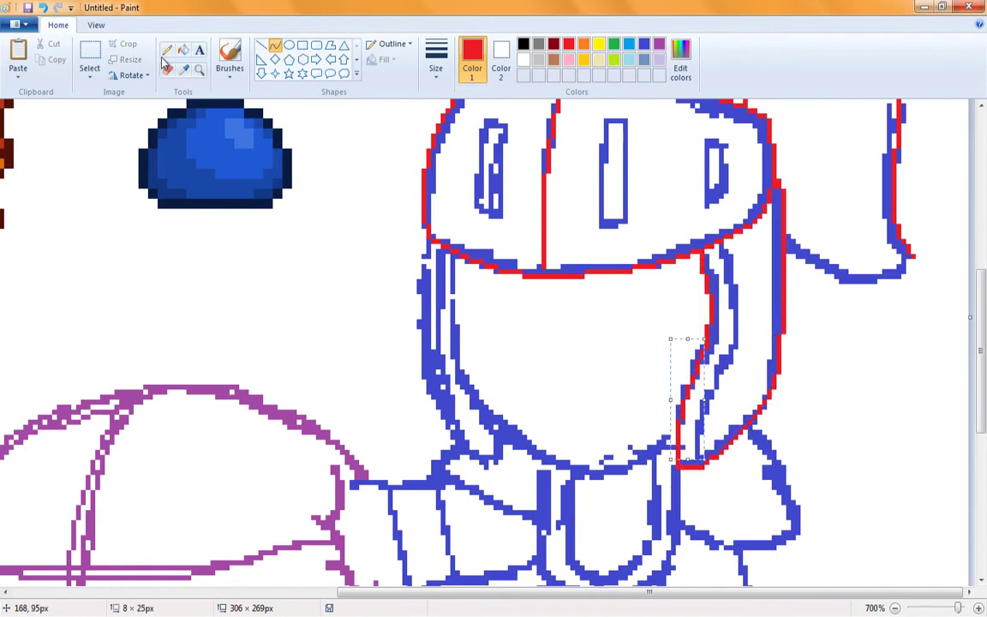
pyautogui.moveTo(786, 245)
pyautogui.mouseDown()
pyautogui.moveTo(872, 262)
pyautogui.moveTo(815, 280)
pyautogui.mouseUp()
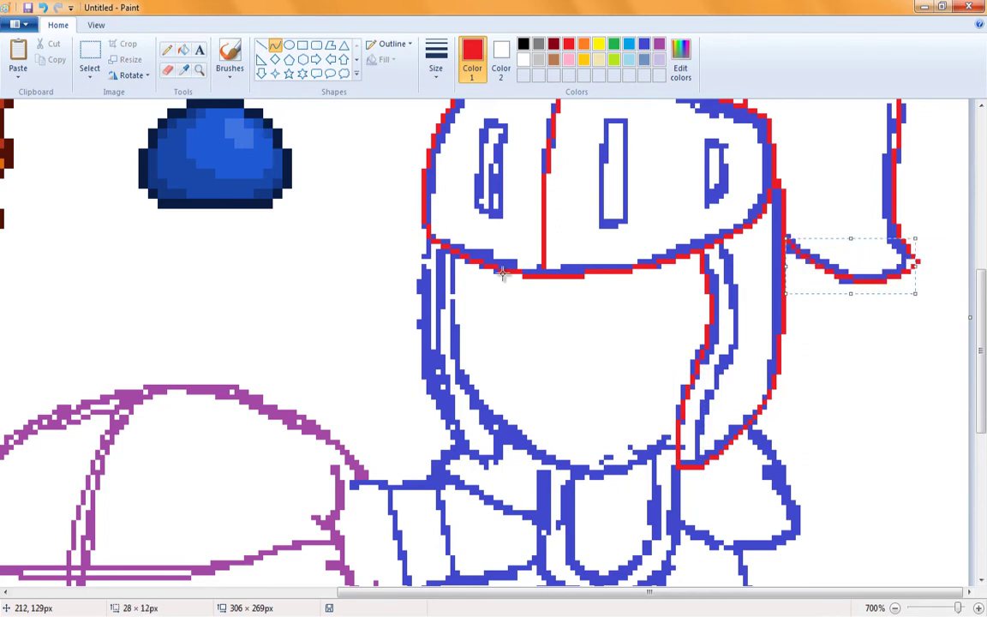
# - Trace the inner and outer edges of the left-hand cheek guard in red down to its pointed tip
pyautogui.moveTo(453, 256); pyautogui.dragTo(495, 439)
pyautogui.moveTo(463, 377); pyautogui.dragTo(437, 370)
pyautogui.moveTo(422, 246); pyautogui.dragTo(426, 431)
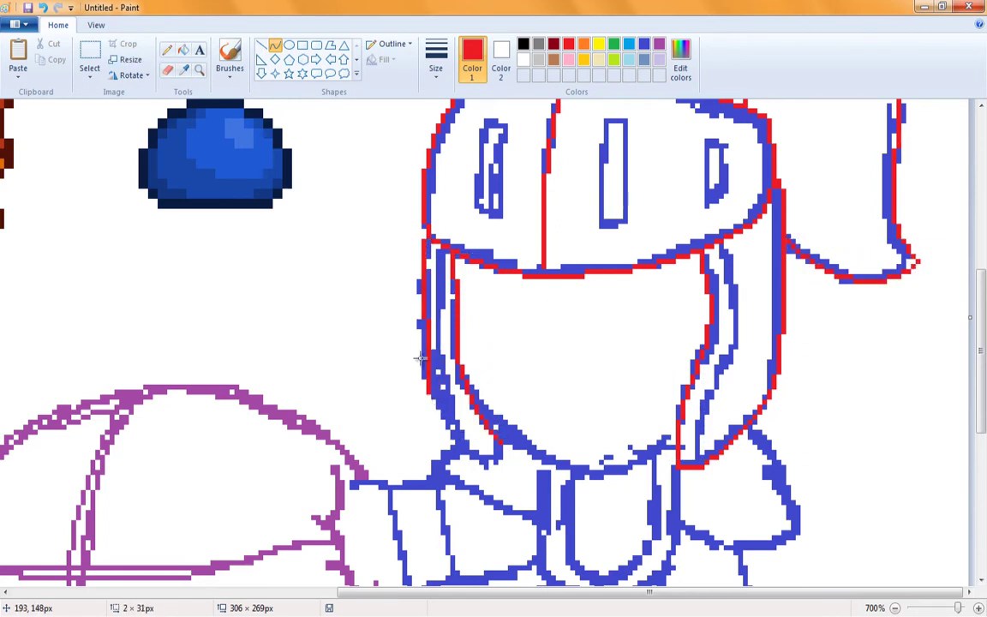
pyautogui.moveTo(426, 386)
pyautogui.mouseDown()
pyautogui.moveTo(501, 445)
pyautogui.moveTo(452, 442)
pyautogui.mouseUp()
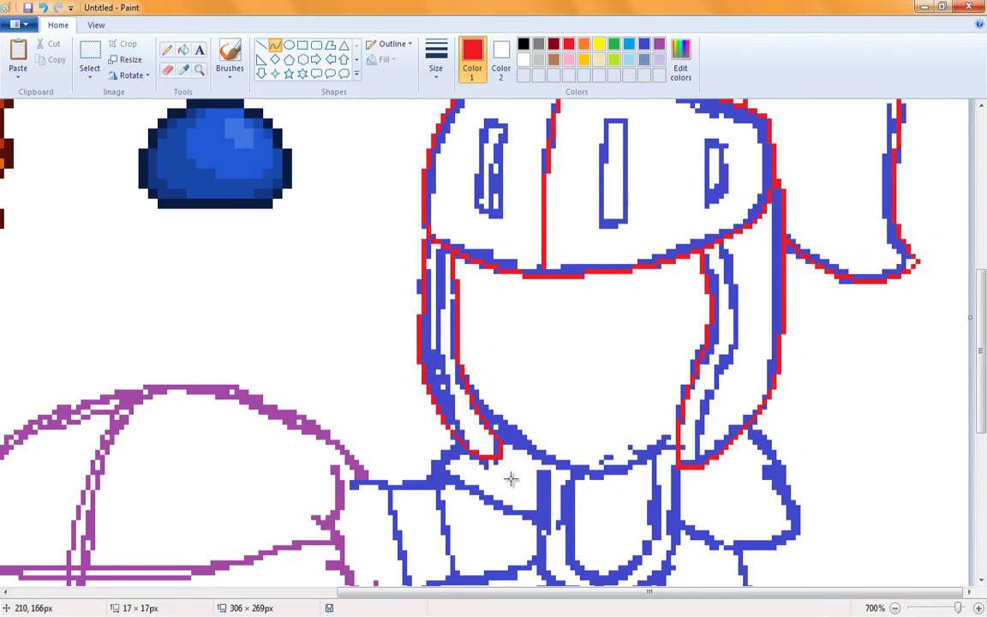
# - Trace the curved chin line between the cheek guards in red and tidy its left-hand end with the Pencil
pyautogui.scroll(-3, 599, 364)
pyautogui.moveTo(674, 324); pyautogui.dragTo(485, 291)
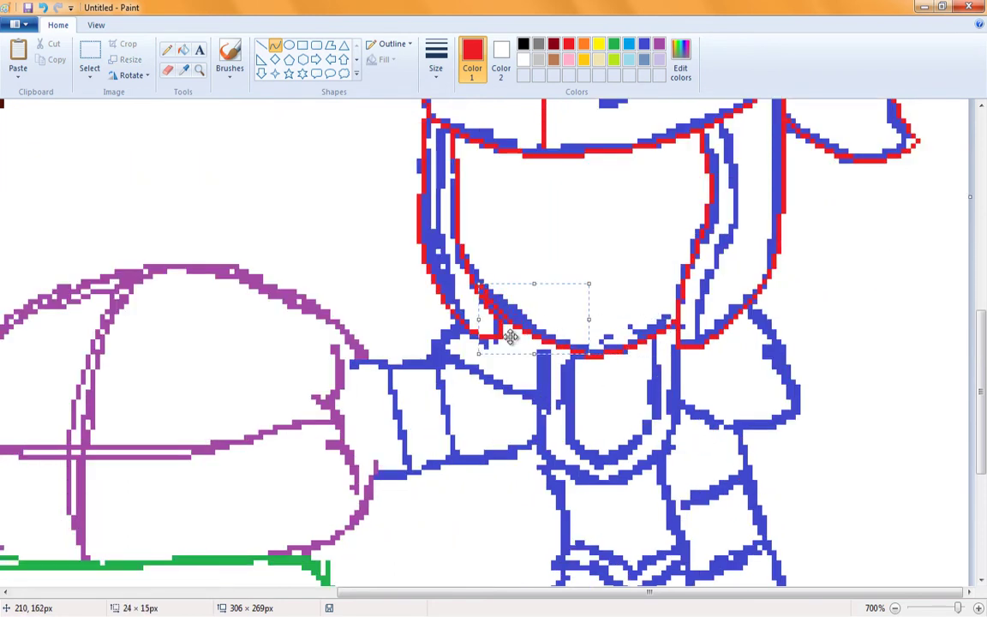
pyautogui.click(167, 49)
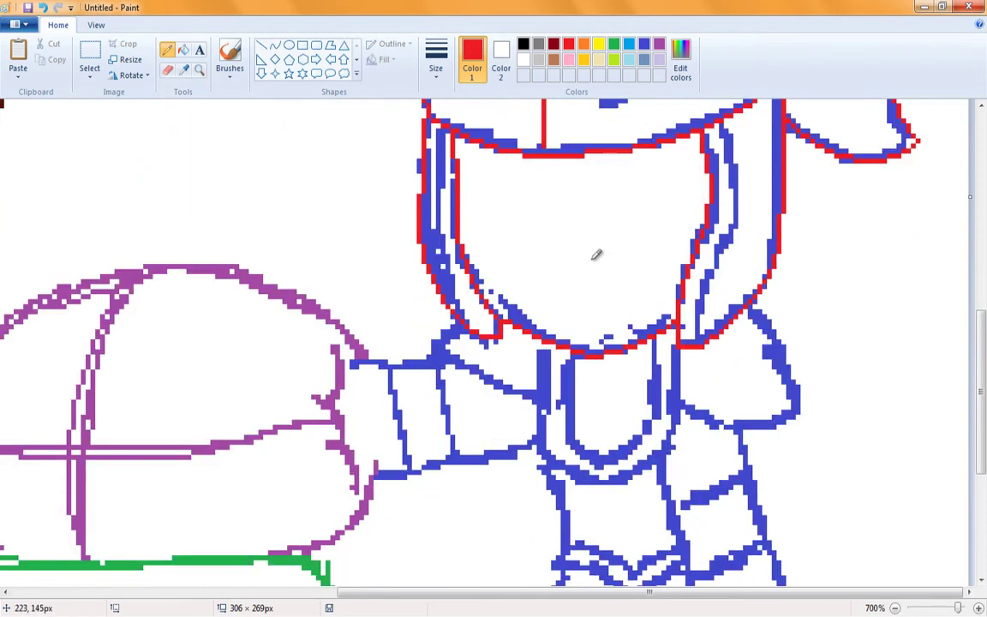
pyautogui.hotkey('ctrl', 'z')
# - Trace both shoulder pads and the chest plate's rounded outer and inner outlines in red with the Curve tool
pyautogui.moveTo(802, 409); pyautogui.dragTo(686, 414)
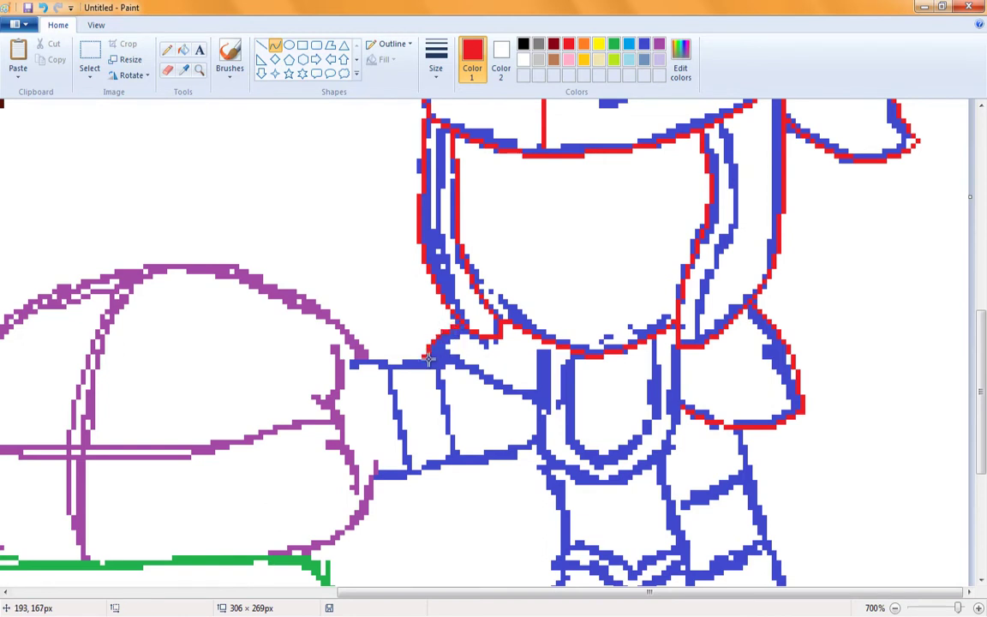
pyautogui.moveTo(428, 358)
pyautogui.mouseDown()
pyautogui.moveTo(579, 387)
pyautogui.moveTo(600, 463)
pyautogui.moveTo(683, 449)
pyautogui.mouseUp()
pyautogui.moveTo(613, 410)
pyautogui.mouseDown()
pyautogui.moveTo(520, 375)
pyautogui.moveTo(510, 318)
pyautogui.moveTo(559, 445)
pyautogui.moveTo(653, 341)
pyautogui.moveTo(599, 443)
pyautogui.moveTo(659, 455)
pyautogui.moveTo(665, 403)
pyautogui.mouseUp()
# - Close the chest plate's upper sides against both shoulder pads with short red curves
pyautogui.click(261, 45)
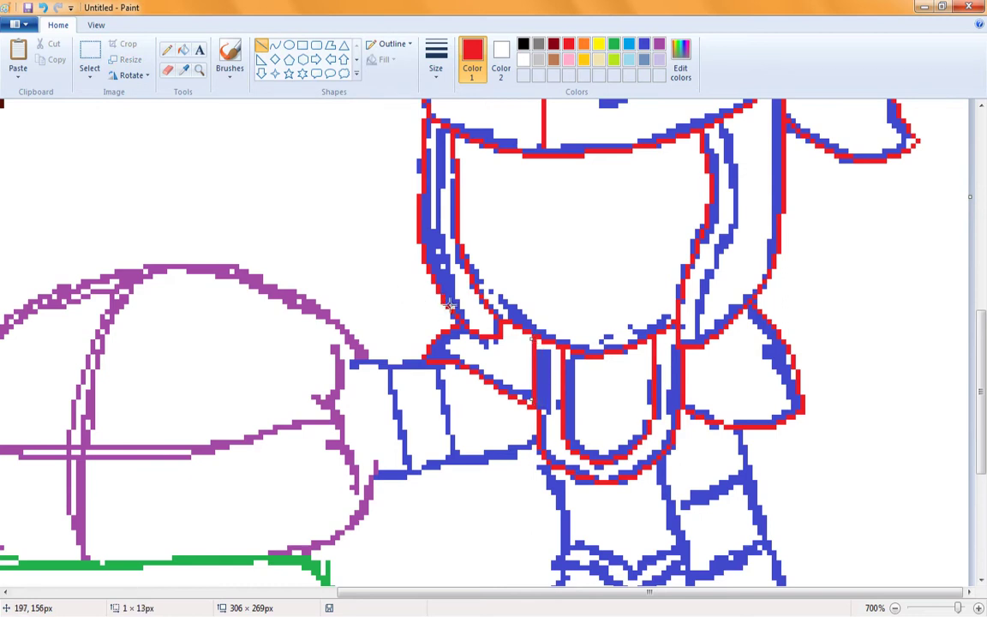
pyautogui.click(276, 46)
pyautogui.moveTo(673, 347); pyautogui.dragTo(679, 403)
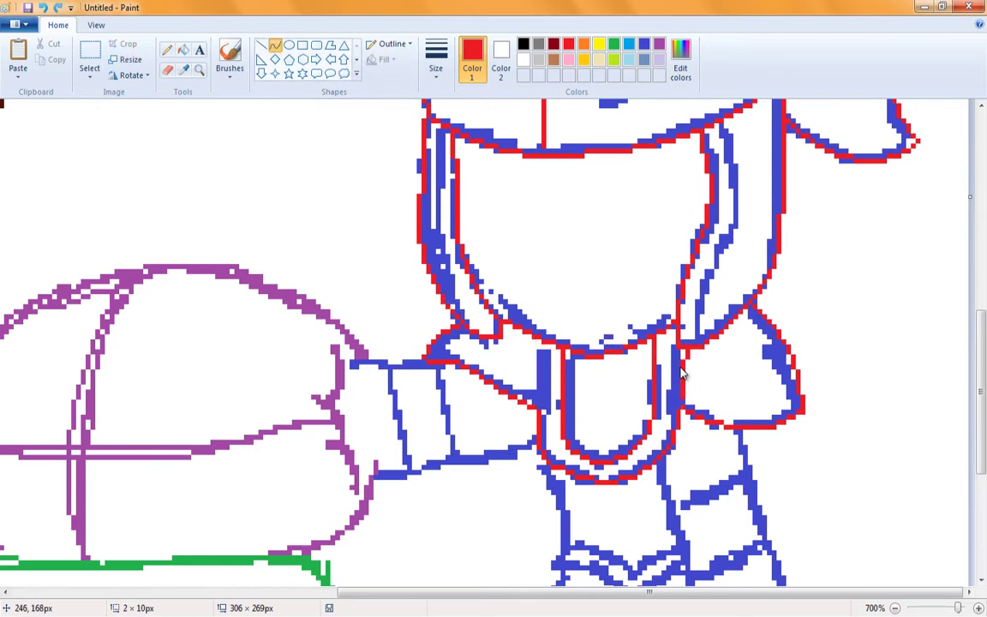
pyautogui.moveTo(533, 340); pyautogui.dragTo(533, 395)
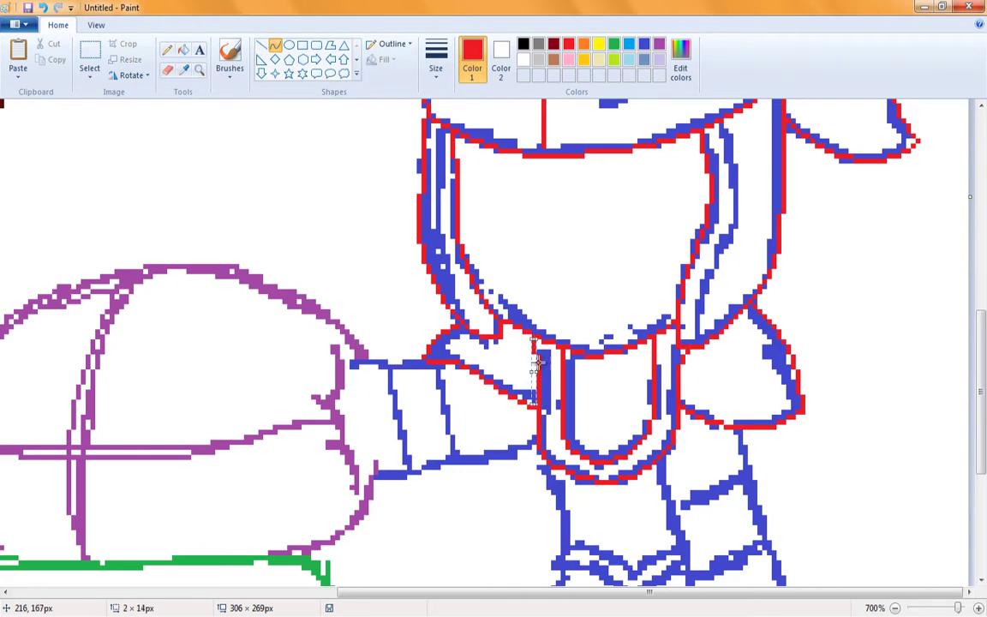
pyautogui.click(167, 49)
# - Trace the right-hand arm's two sides, rounded end and two dividing bands in red with the Curve tool
pyautogui.click(276, 45)
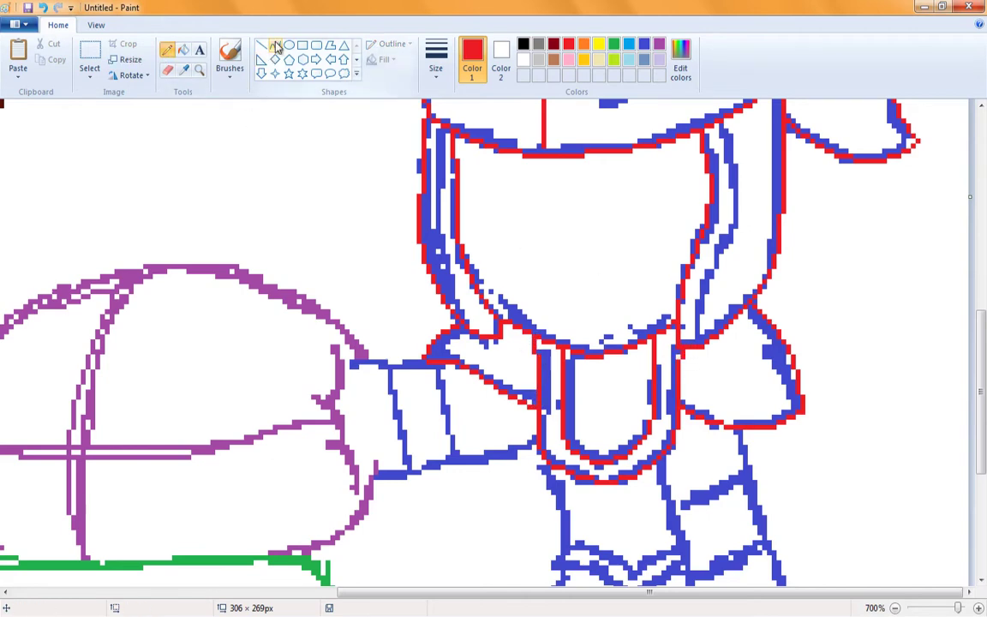
pyautogui.scroll(-3, 677, 360)
pyautogui.moveTo(674, 307); pyautogui.dragTo(707, 514)
pyautogui.moveTo(690, 411); pyautogui.dragTo(683, 420)
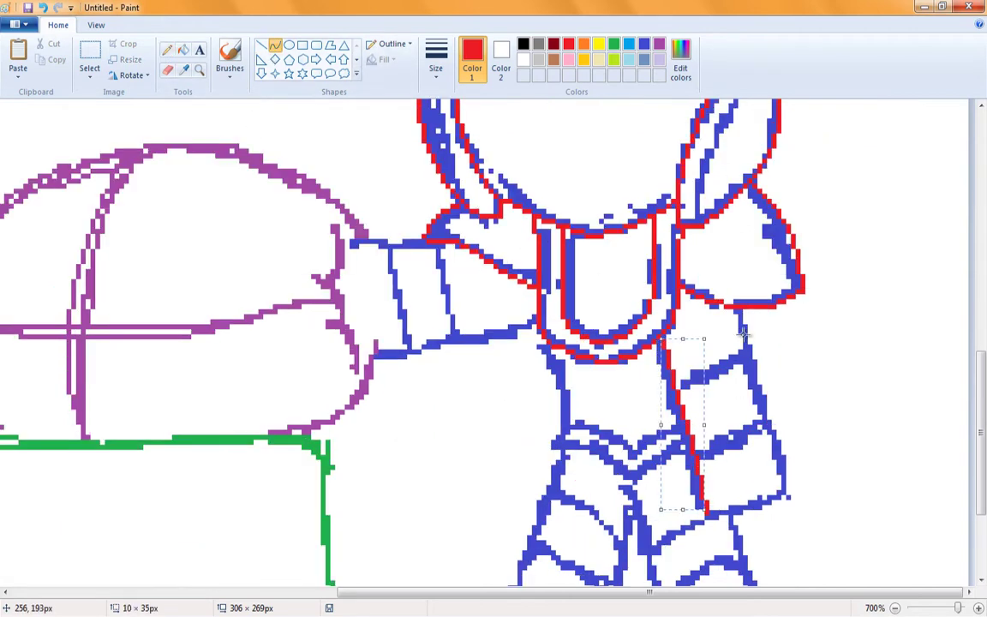
pyautogui.click(683, 420)
pyautogui.moveTo(744, 307); pyautogui.dragTo(788, 495)
pyautogui.click(789, 495)
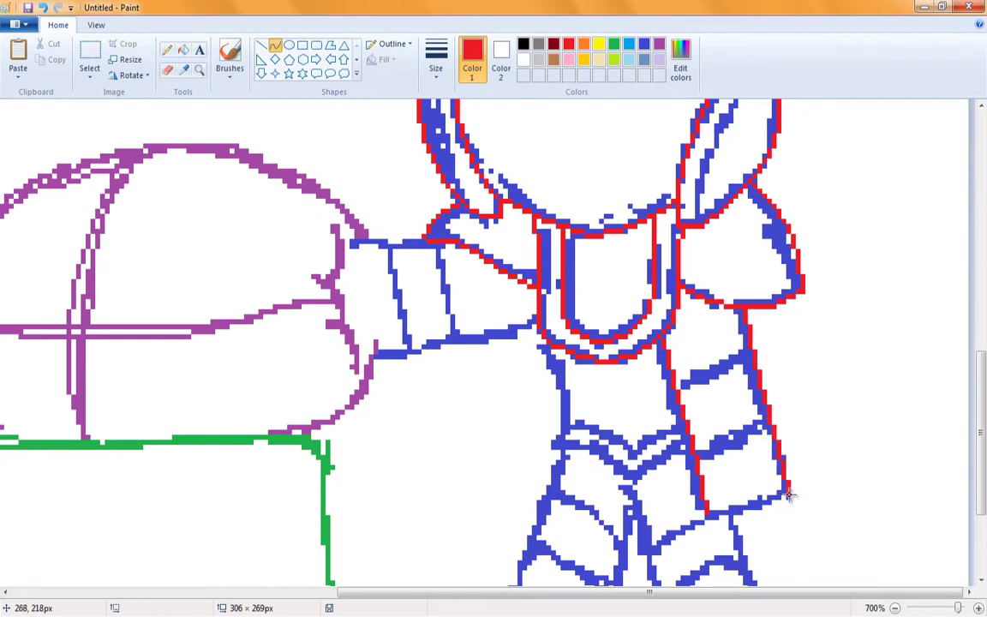
pyautogui.moveTo(769, 433); pyautogui.dragTo(697, 459)
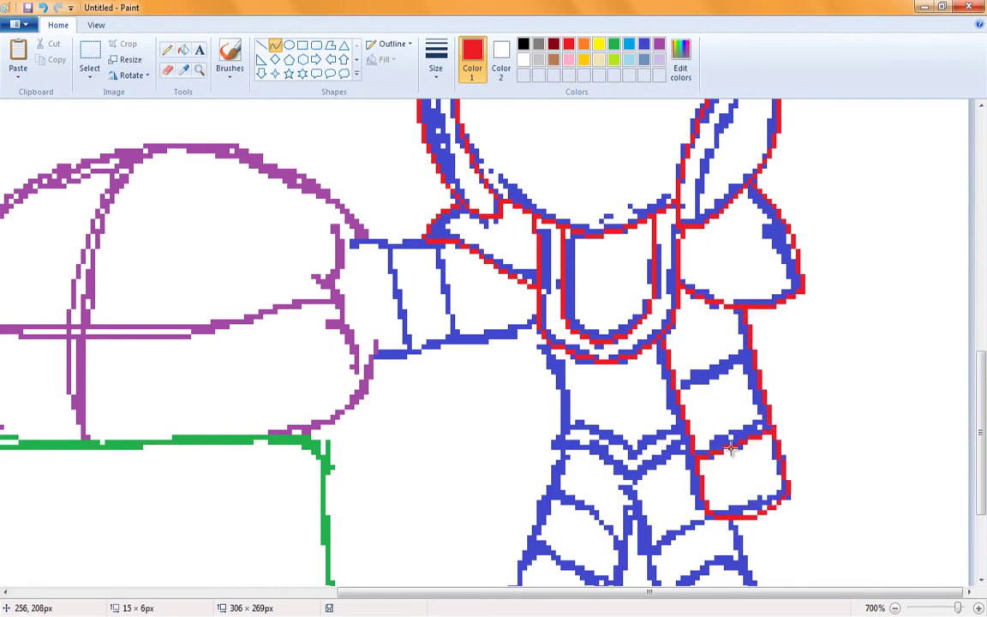
pyautogui.moveTo(686, 385); pyautogui.dragTo(753, 360)
# - Trace the extended left-hand arm's upper and lower edges and its two armour bands in red
pyautogui.moveTo(424, 241); pyautogui.dragTo(344, 232)
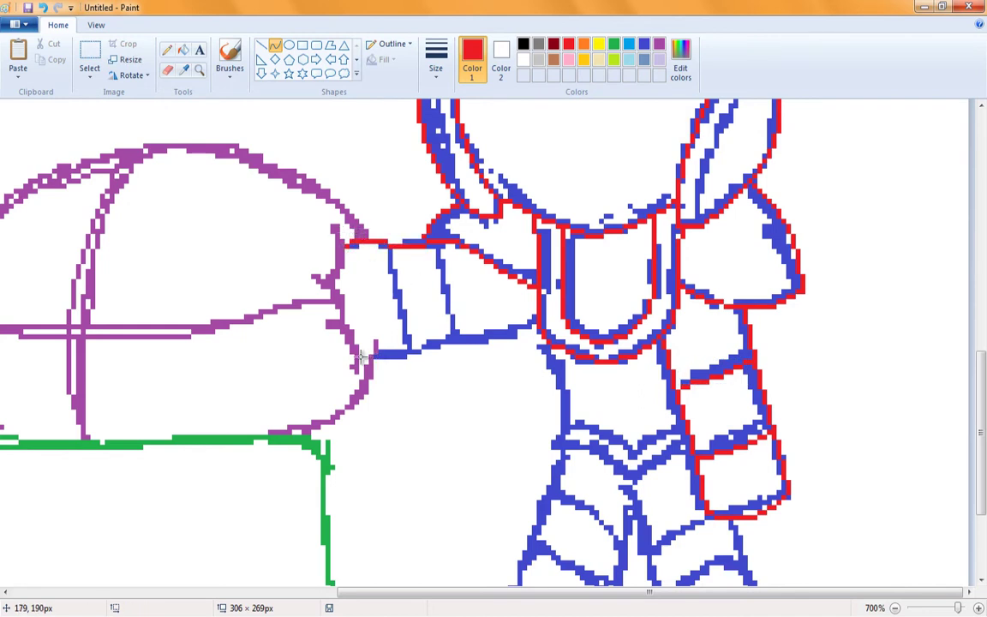
pyautogui.moveTo(360, 358); pyautogui.dragTo(522, 334)
pyautogui.click(167, 49)
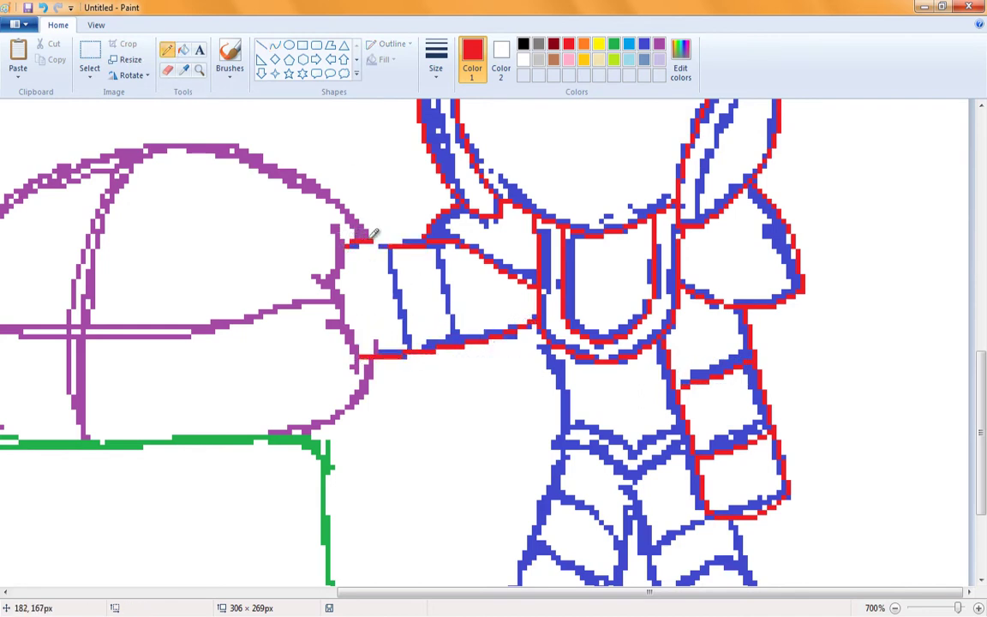
pyautogui.click(274, 44)
pyautogui.moveTo(390, 246)
pyautogui.mouseDown()
pyautogui.moveTo(406, 351)
pyautogui.moveTo(448, 244)
pyautogui.mouseUp()
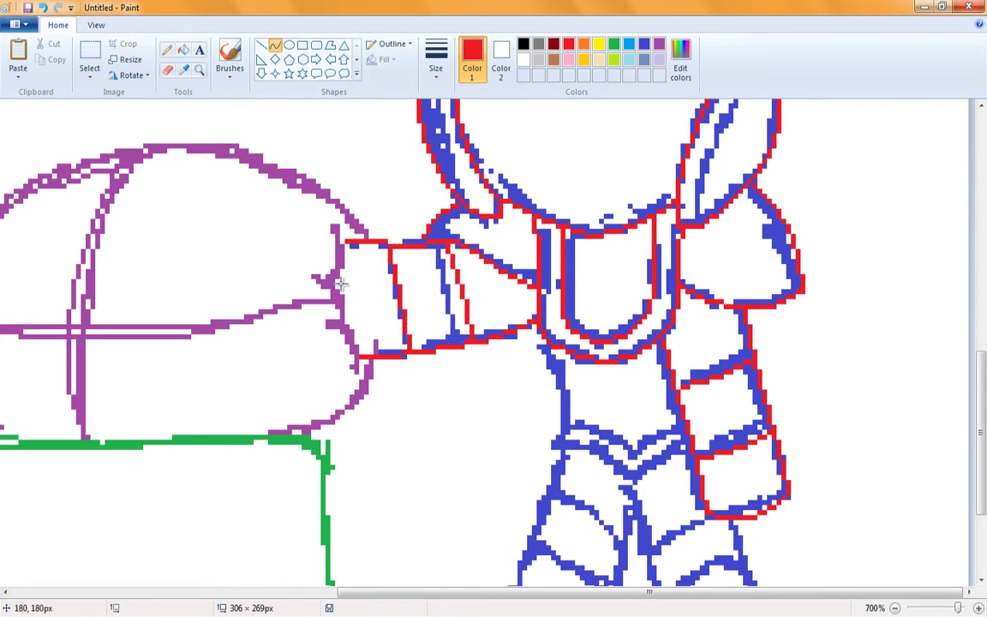
# - Move the extended arm's lower edge up slightly using a free-form selection, and reconnect it to the torso in red
pyautogui.click(90, 78)
pyautogui.click(120, 127)
pyautogui.moveTo(522, 392)
pyautogui.mouseDown()
pyautogui.moveTo(524, 351)
pyautogui.moveTo(364, 331)
pyautogui.moveTo(360, 377)
pyautogui.mouseUp()
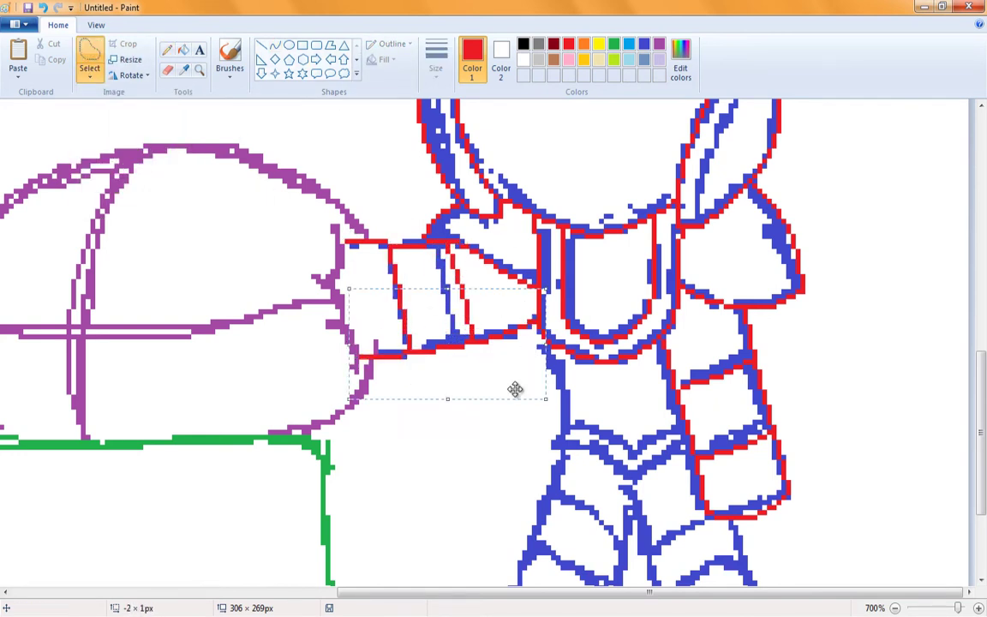
pyautogui.moveTo(461, 356); pyautogui.dragTo(460, 342)
pyautogui.click(167, 49)
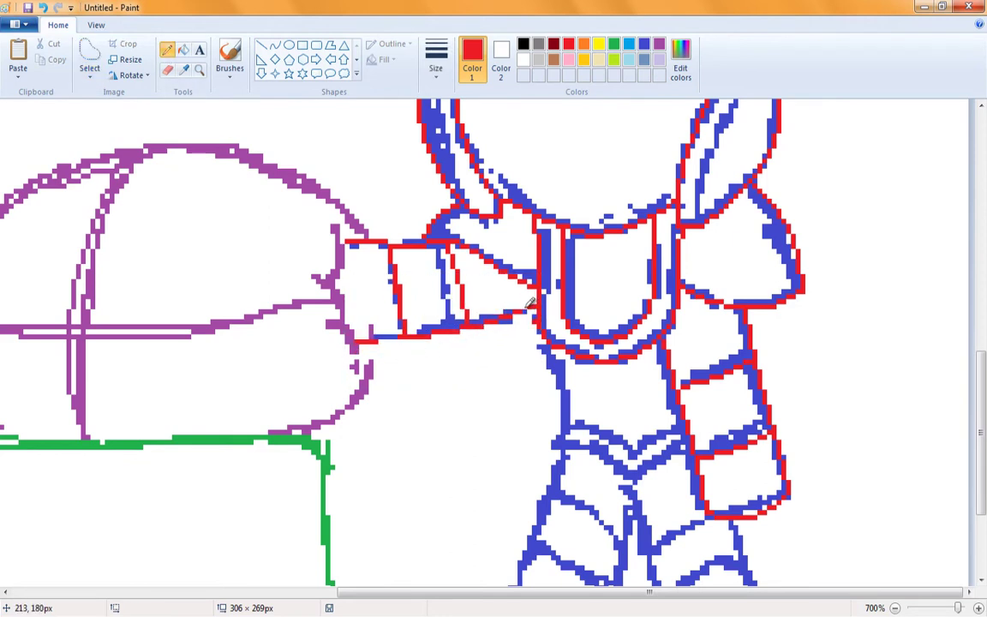
# - Trace the waist's left-hand side and the V-shaped lower edge of the torso in red with the Curve tool
pyautogui.click(274, 45)
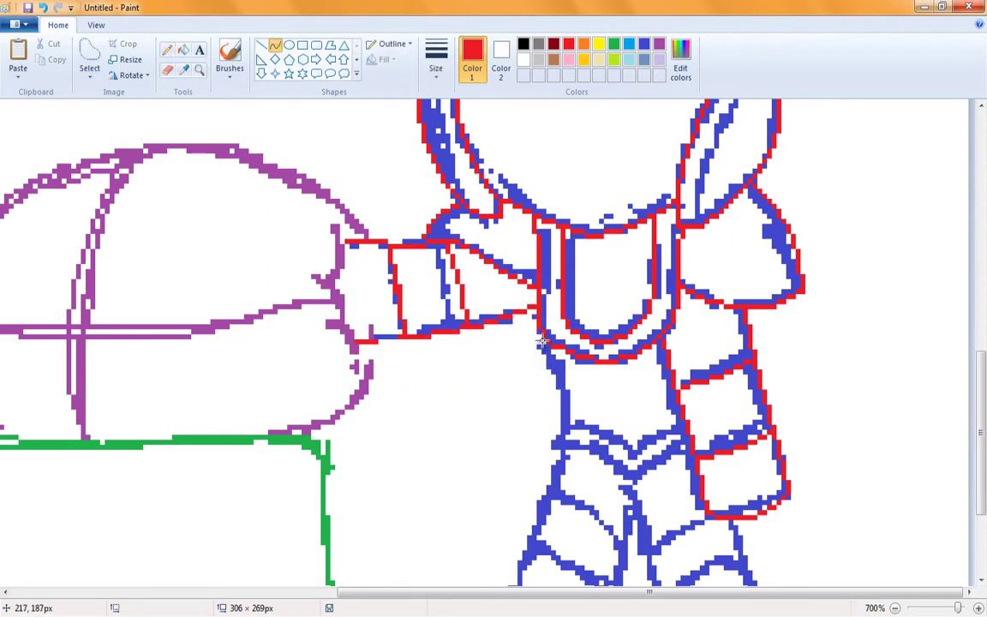
pyautogui.moveTo(538, 330)
pyautogui.mouseDown()
pyautogui.moveTo(536, 392)
pyautogui.moveTo(570, 386)
pyautogui.moveTo(558, 420)
pyautogui.moveTo(552, 342)
pyautogui.moveTo(555, 410)
pyautogui.moveTo(680, 452)
pyautogui.mouseUp()
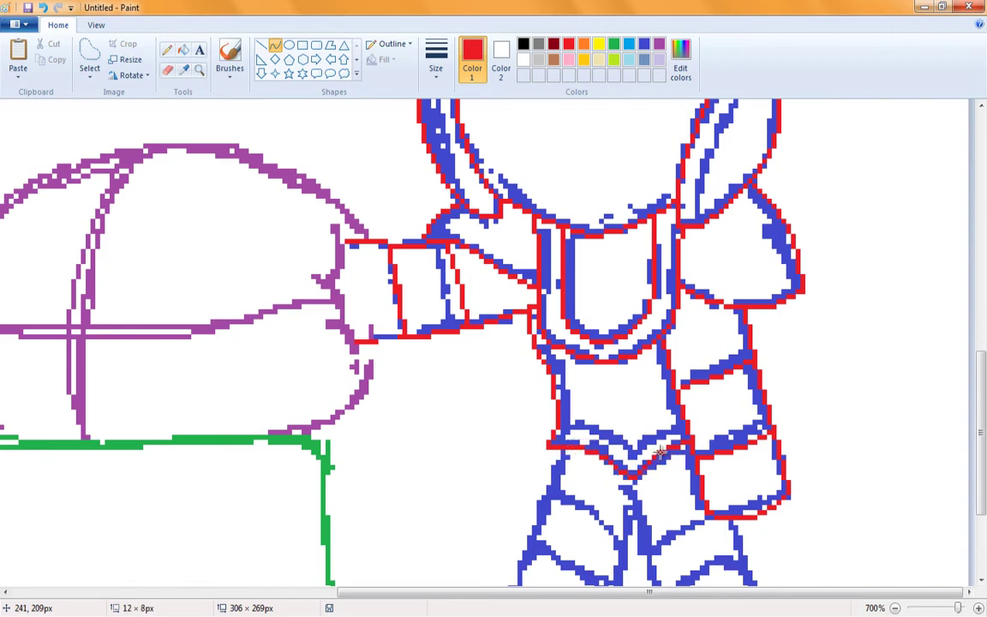
# - Erase only the indigo sketch from the helmet, torso and arms, and fill the gap in the forearm's lower line in red
pyautogui.click(167, 69)
pyautogui.click(644, 43)
pyautogui.scroll(10, 619, 335)
pyautogui.moveTo(774, 236); pyautogui.dragTo(619, 334)
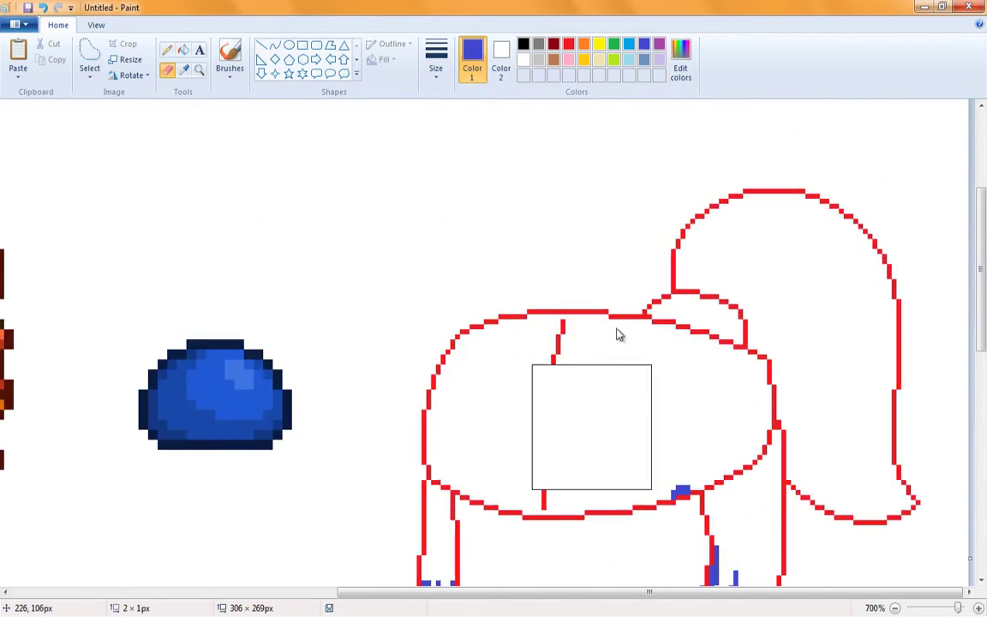
pyautogui.scroll(-10, 620, 334)
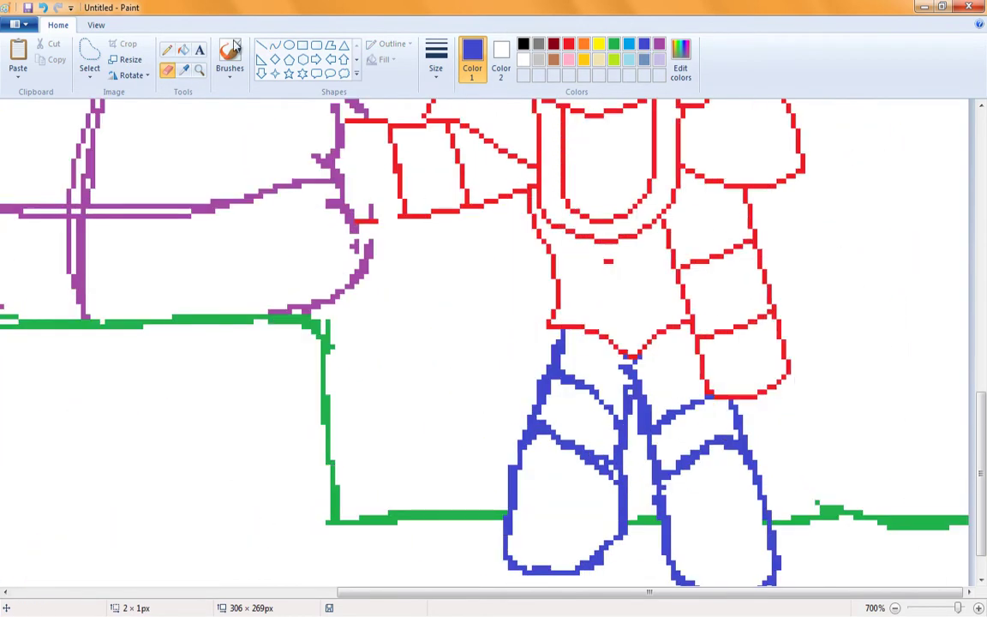
pyautogui.click(167, 49)
pyautogui.click(568, 44)
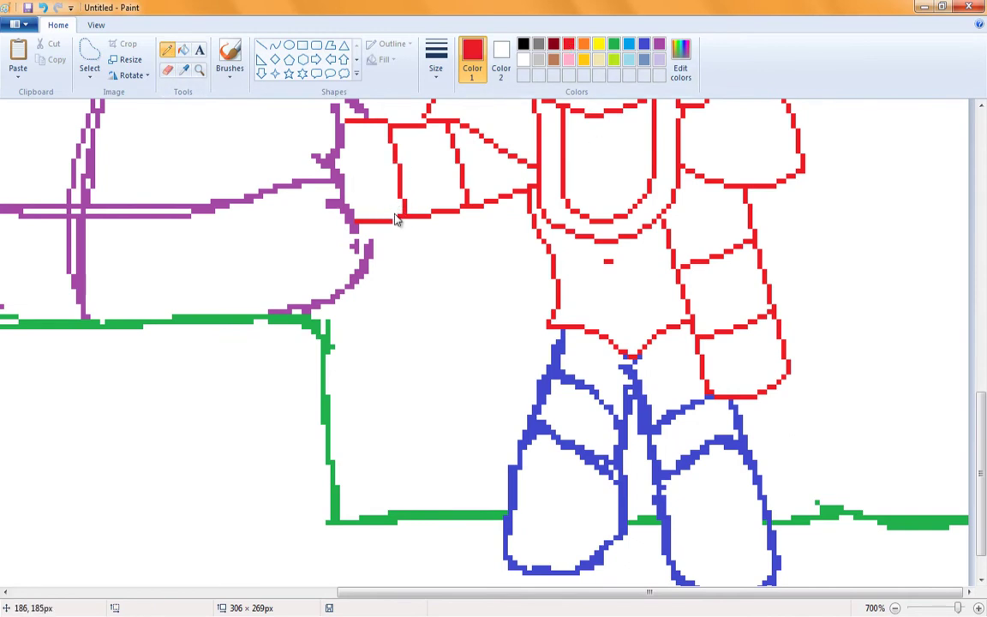
# - Trace the right-hand leg's inner edge, knee band and rounded boot in red with the Curve tool
pyautogui.click(274, 45)
pyautogui.moveTo(623, 367)
pyautogui.mouseDown()
pyautogui.moveTo(658, 480)
pyautogui.moveTo(699, 414)
pyautogui.moveTo(662, 483)
pyautogui.mouseUp()
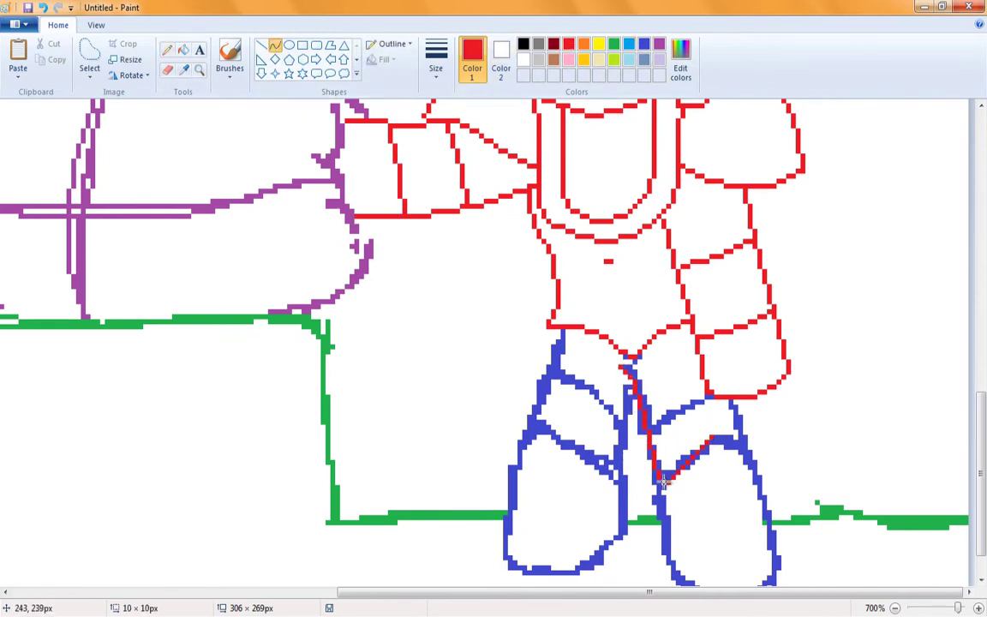
pyautogui.scroll(-1, 783, 441)
pyautogui.moveTo(715, 390); pyautogui.dragTo(776, 527)
pyautogui.moveTo(754, 450); pyautogui.dragTo(767, 465)
pyautogui.click(768, 466)
pyautogui.moveTo(660, 412); pyautogui.dragTo(793, 553)
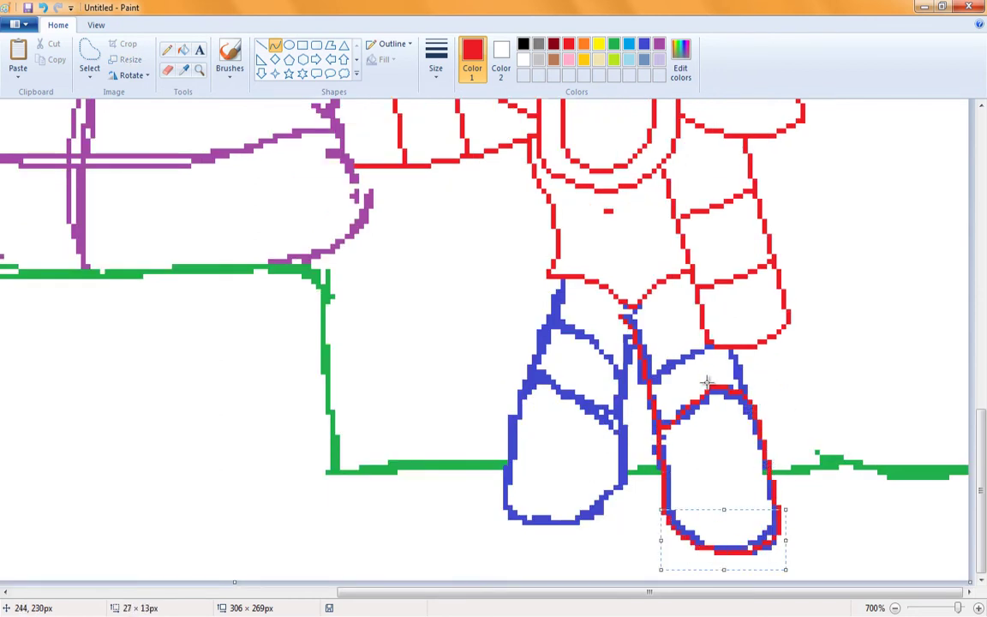
pyautogui.moveTo(701, 347); pyautogui.dragTo(672, 365)
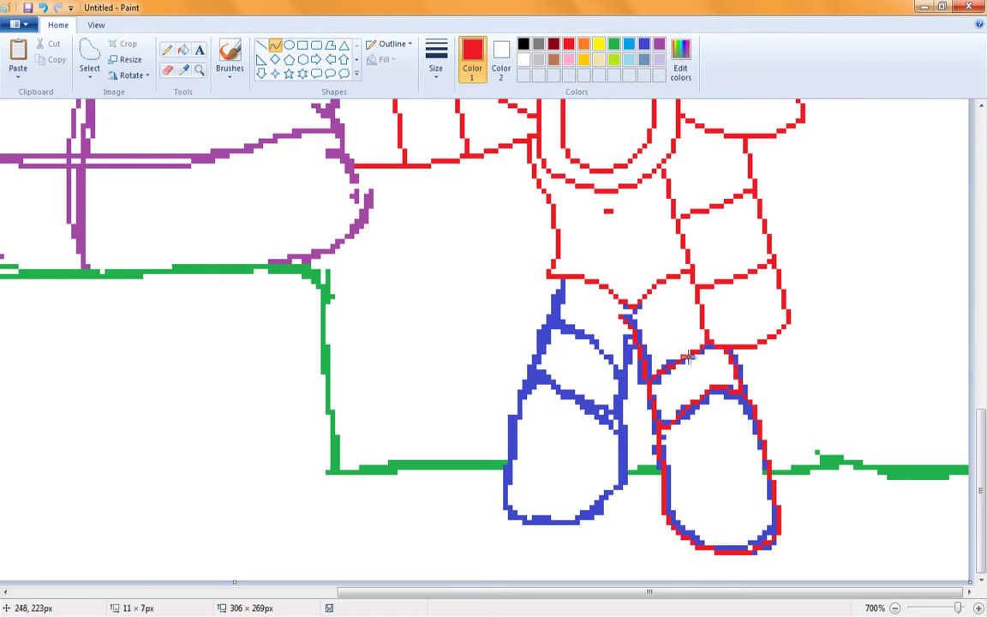
# - Trace the left-hand leg's sides, knee band and rounded boot in red with the Curve tool
pyautogui.moveTo(543, 371); pyautogui.dragTo(515, 408)
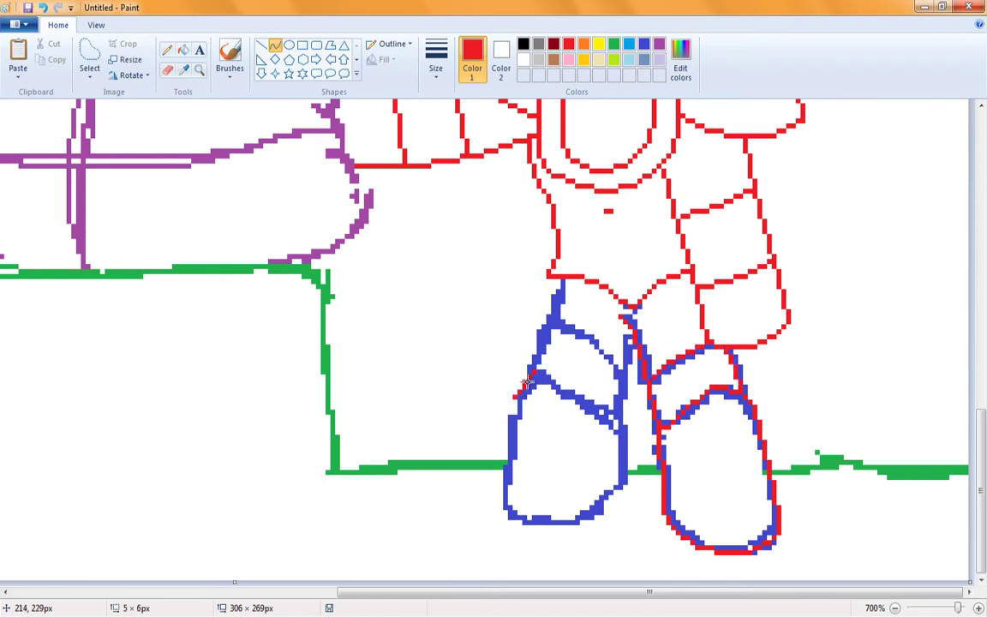
pyautogui.click(579, 391)
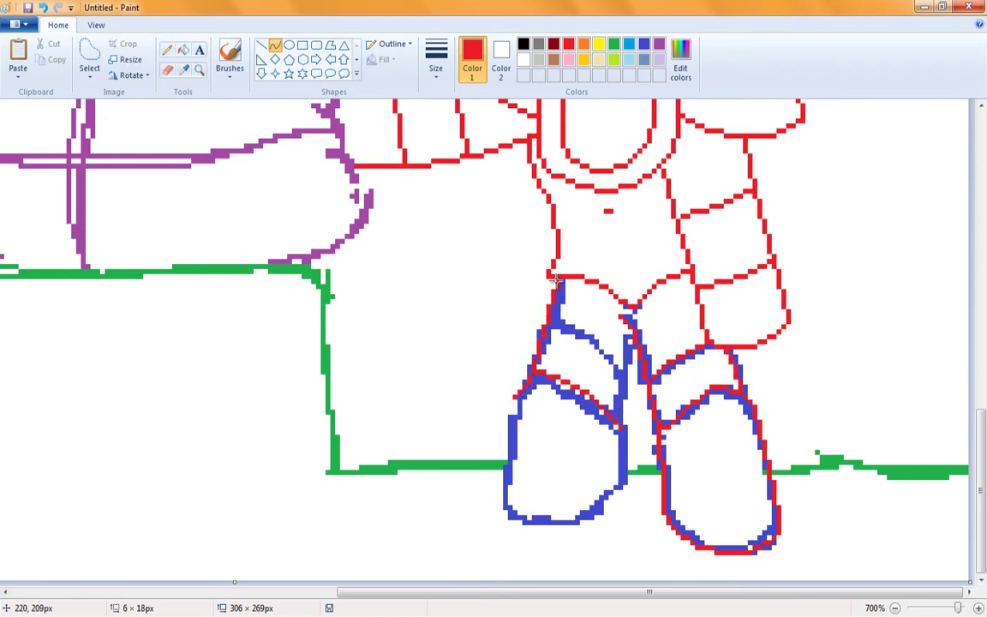
pyautogui.moveTo(622, 423); pyautogui.dragTo(628, 368)
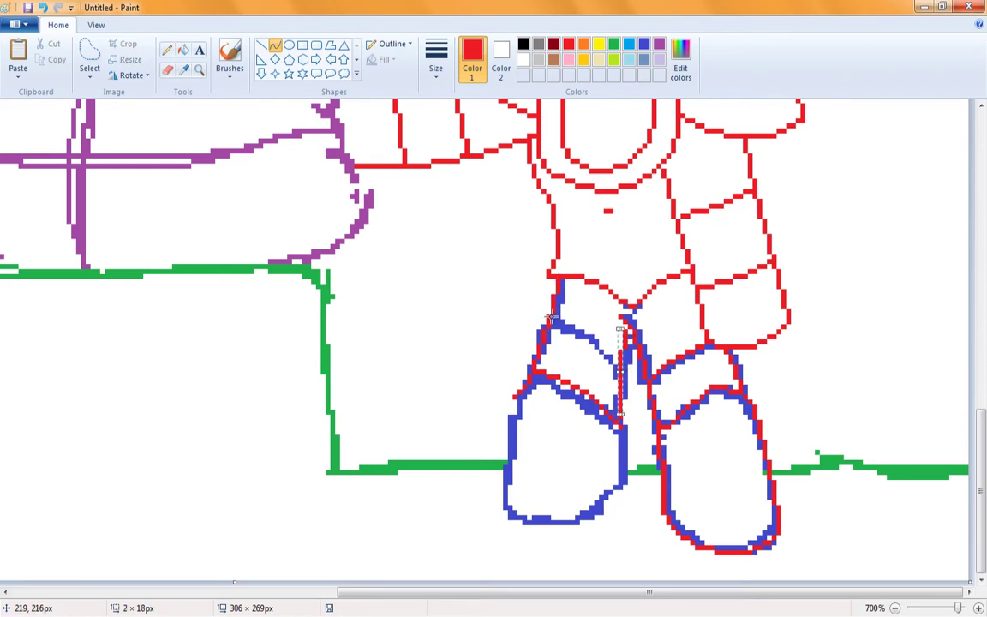
pyautogui.moveTo(547, 314); pyautogui.dragTo(594, 324)
pyautogui.moveTo(504, 463); pyautogui.dragTo(555, 485)
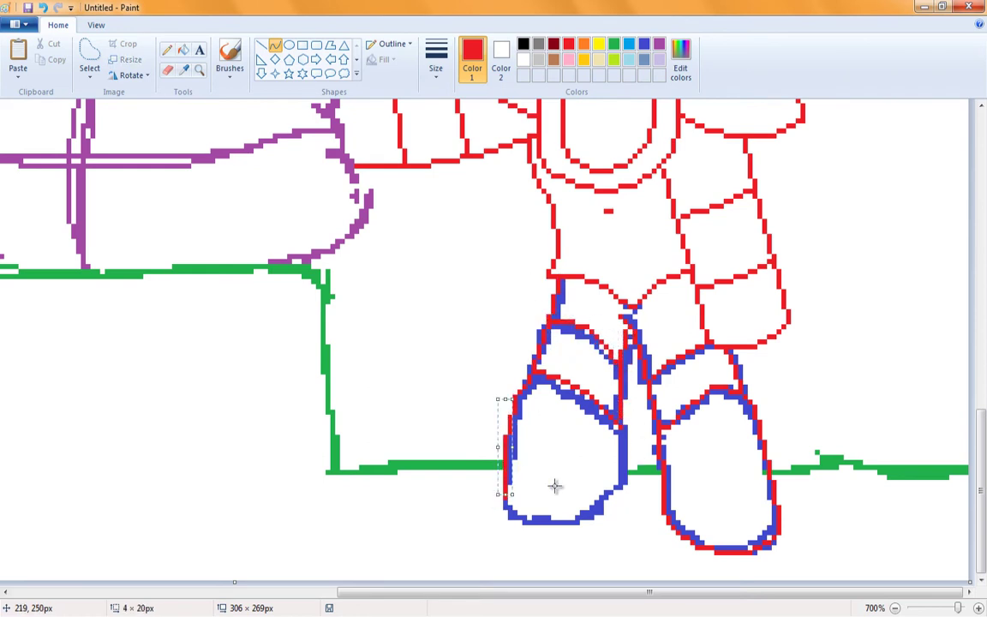
pyautogui.moveTo(507, 519)
pyautogui.mouseDown()
pyautogui.moveTo(600, 519)
pyautogui.moveTo(629, 502)
pyautogui.mouseUp()
pyautogui.moveTo(623, 426); pyautogui.dragTo(622, 435)
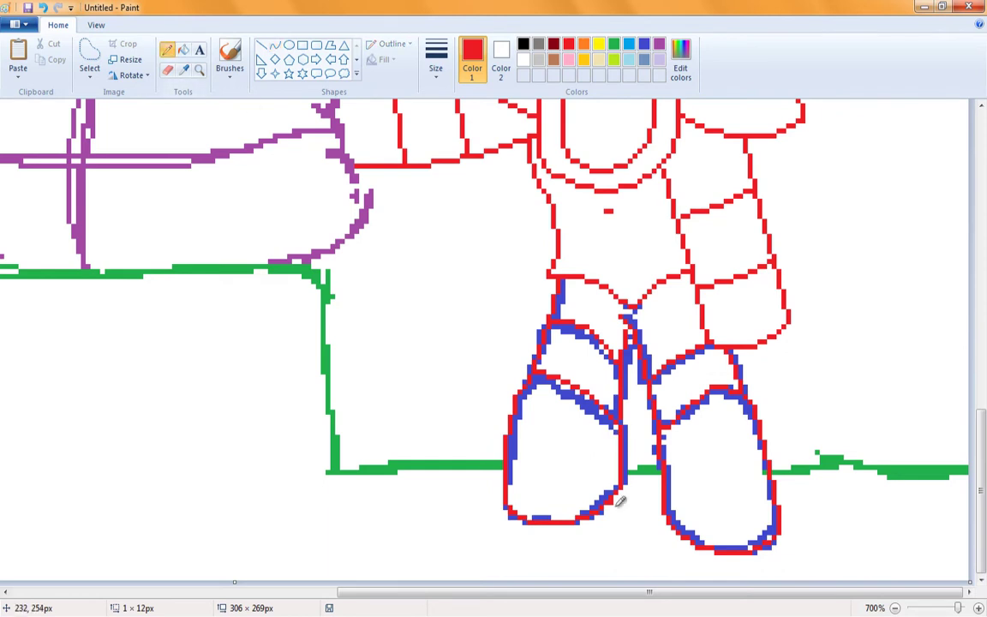
# - Erase only the indigo sketch from both legs and boots, leaving the red tracing
pyautogui.click(167, 70)
pyautogui.click(644, 44)
pyautogui.moveTo(497, 411); pyautogui.dragTo(888, 293)
pyautogui.moveTo(473, 386); pyautogui.dragTo(411, 465)
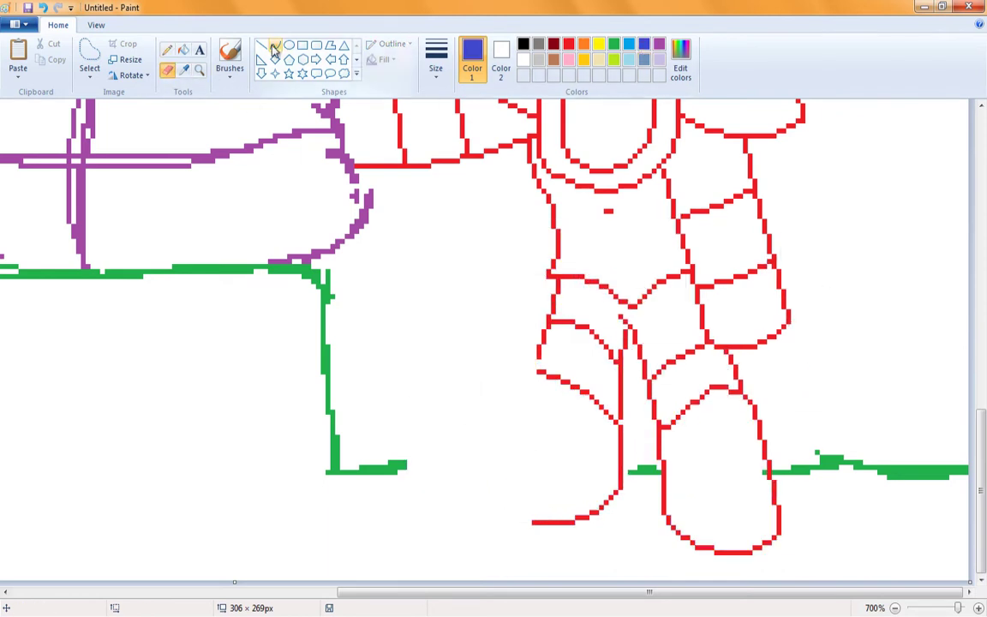
# - Redraw the left-hand boot's erased outer edge in red and restore the ground line beside it in green
pyautogui.click(274, 44)
pyautogui.click(568, 44)
pyautogui.moveTo(534, 375); pyautogui.dragTo(518, 519)
pyautogui.moveTo(512, 463); pyautogui.dragTo(498, 521)
pyautogui.click(167, 48)
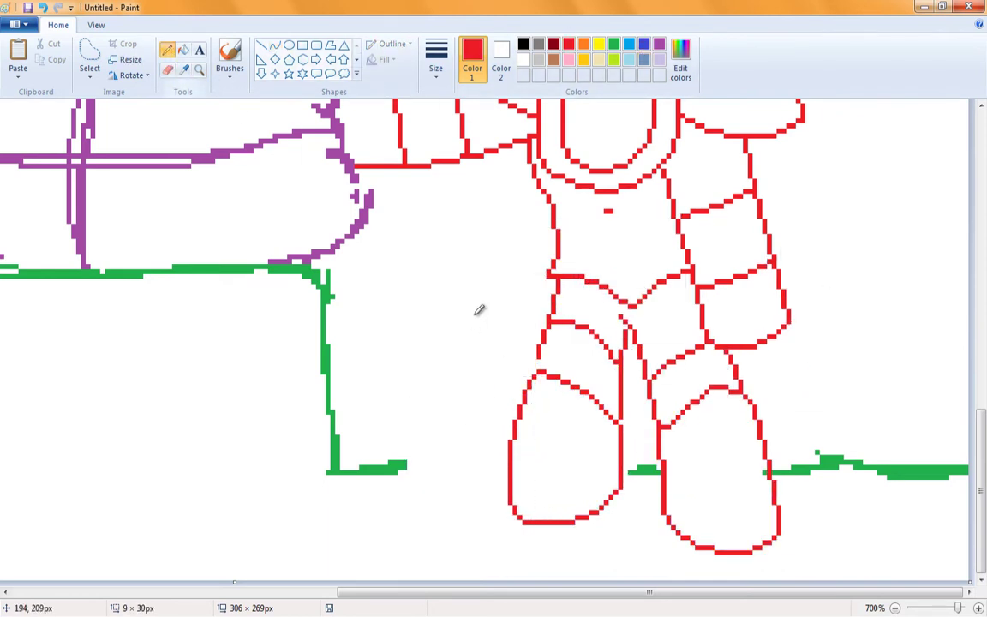
pyautogui.click(614, 43)
pyautogui.moveTo(418, 463); pyautogui.dragTo(499, 468)
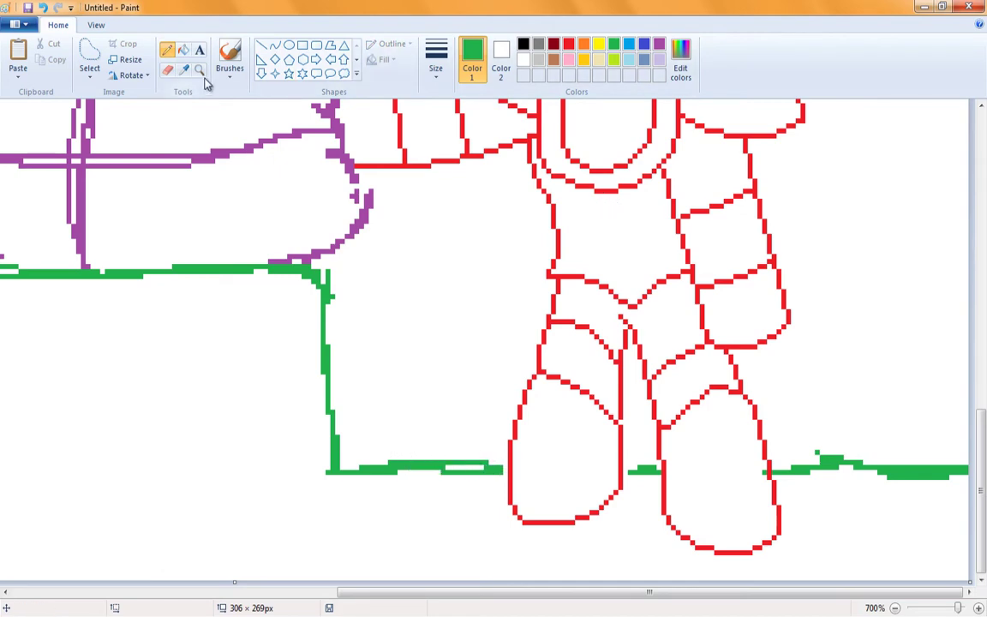
pyautogui.click(199, 70)
pyautogui.rightClick(533, 246)
pyautogui.click(639, 293)
pyautogui.click(302, 45)
pyautogui.moveTo(575, 231); pyautogui.dragTo(634, 336)
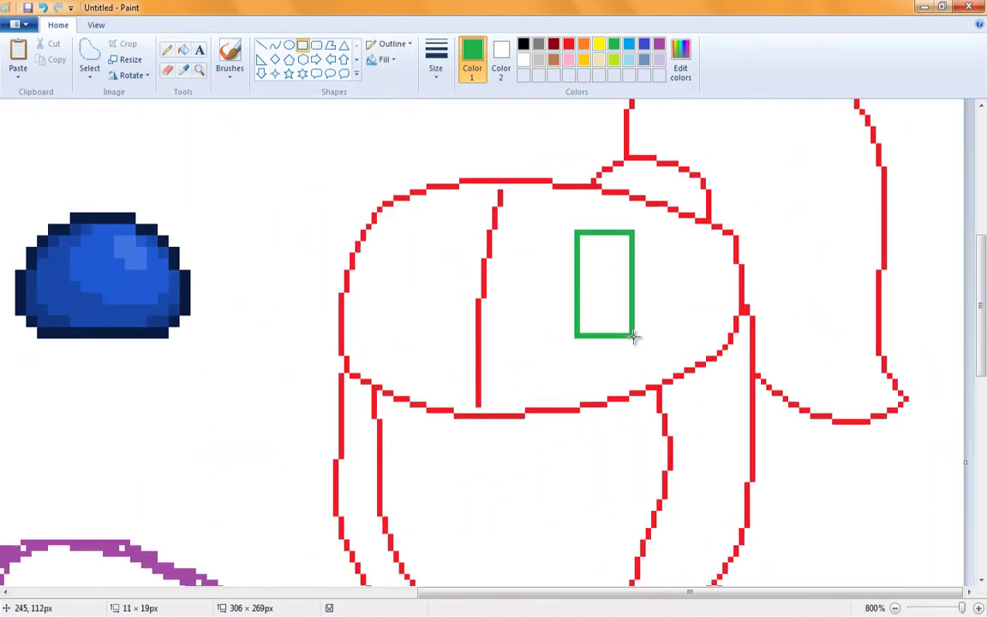
pyautogui.hotkey('ctrl', 'z')
pyautogui.click(274, 44)
pyautogui.click(568, 44)
pyautogui.moveTo(575, 243); pyautogui.dragTo(565, 350)
pyautogui.hotkey('ctrl', 'z')
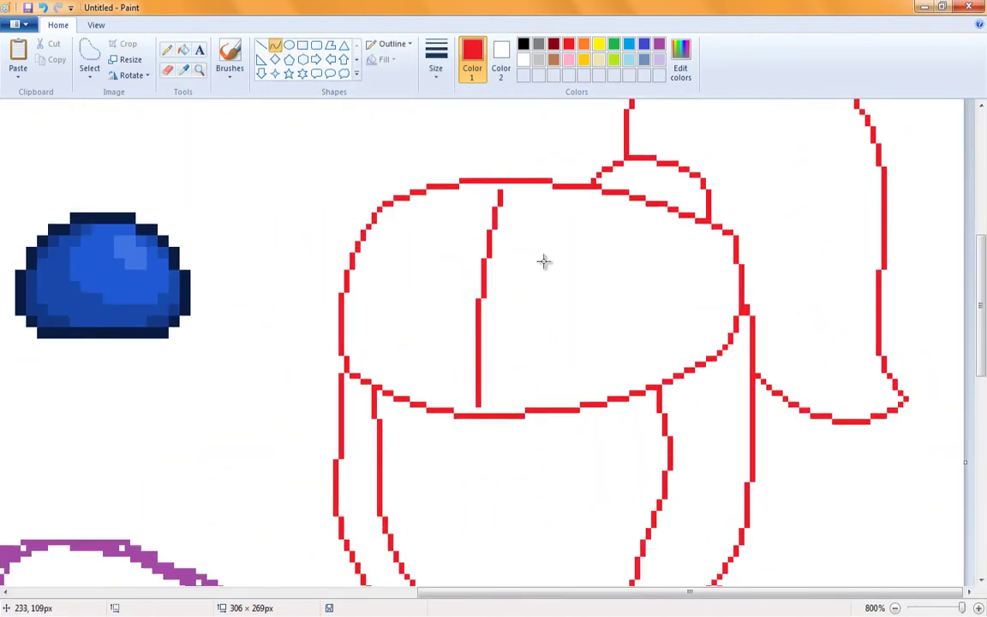
# - Draw a tall, narrow rounded slot in red on the helmet, right of its centre line, with the Curve tool
pyautogui.moveTo(555, 224); pyautogui.dragTo(549, 377)
pyautogui.moveTo(591, 228); pyautogui.dragTo(567, 384)
pyautogui.click(261, 44)
pyautogui.click(274, 44)
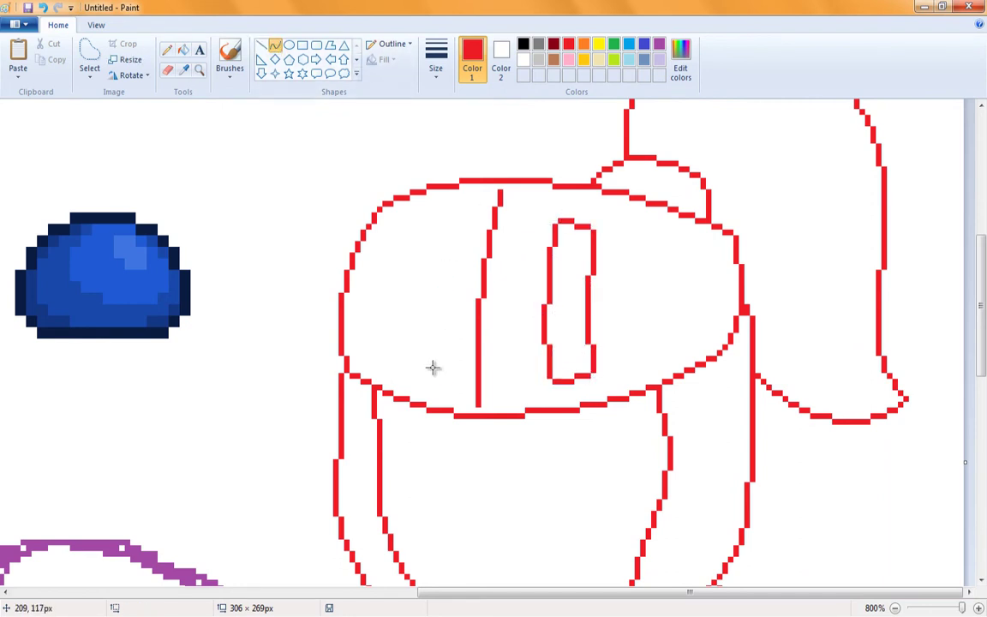
# - Draw a matching red slot left of the helmet's centre line and add an inner edge line to both slots
pyautogui.moveTo(433, 370); pyautogui.dragTo(446, 225)
pyautogui.moveTo(396, 361)
pyautogui.mouseDown()
pyautogui.moveTo(409, 228)
pyautogui.moveTo(443, 221)
pyautogui.mouseUp()
pyautogui.click(262, 44)
pyautogui.click(167, 49)
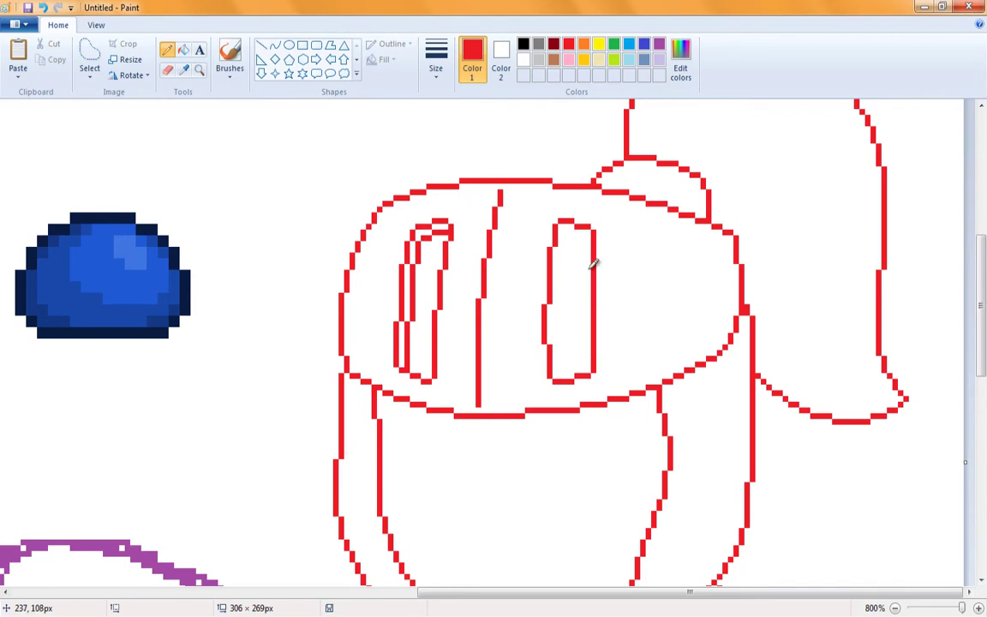
pyautogui.moveTo(584, 231); pyautogui.dragTo(585, 370)
# - Draw a second red line just below the upper edge of each boot to form a narrow trim band
pyautogui.click(199, 69)
pyautogui.rightClick(540, 304)
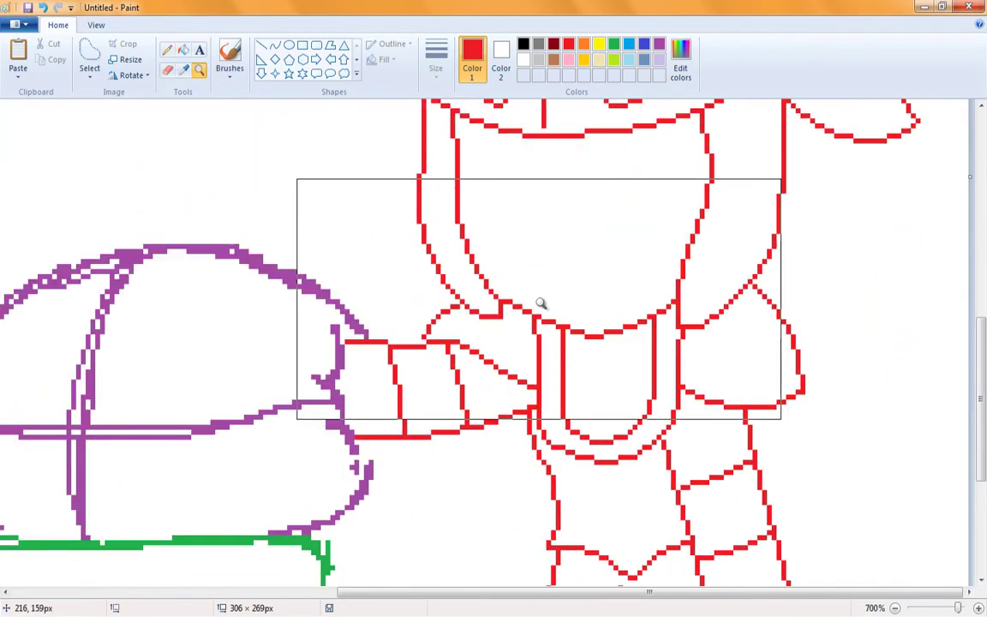
pyautogui.rightClick(319, 223)
pyautogui.rightClick(567, 507)
pyautogui.click(567, 507)
pyautogui.click(274, 44)
pyautogui.moveTo(538, 375)
pyautogui.mouseDown()
pyautogui.moveTo(610, 419)
pyautogui.moveTo(574, 390)
pyautogui.mouseUp()
pyautogui.click(167, 49)
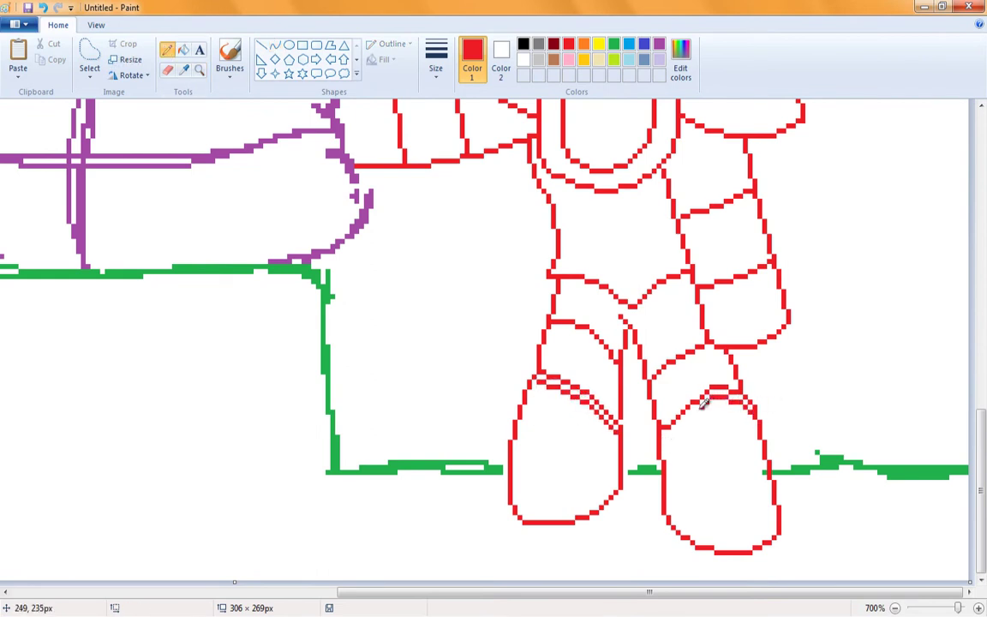
# - Draw a second red curve along the outside of each side edge of the helmet's face opening
pyautogui.scroll(10, 600, 403)
pyautogui.moveTo(651, 591)
pyautogui.mouseDown()
pyautogui.moveTo(523, 592)
pyautogui.moveTo(643, 591)
pyautogui.mouseUp()
pyautogui.click(274, 45)
pyautogui.moveTo(441, 319); pyautogui.dragTo(493, 514)
pyautogui.moveTo(458, 411); pyautogui.dragTo(441, 474)
pyautogui.moveTo(693, 514); pyautogui.dragTo(704, 318)
pyautogui.moveTo(716, 377)
pyautogui.mouseDown()
pyautogui.moveTo(722, 402)
pyautogui.moveTo(687, 527)
pyautogui.mouseUp()
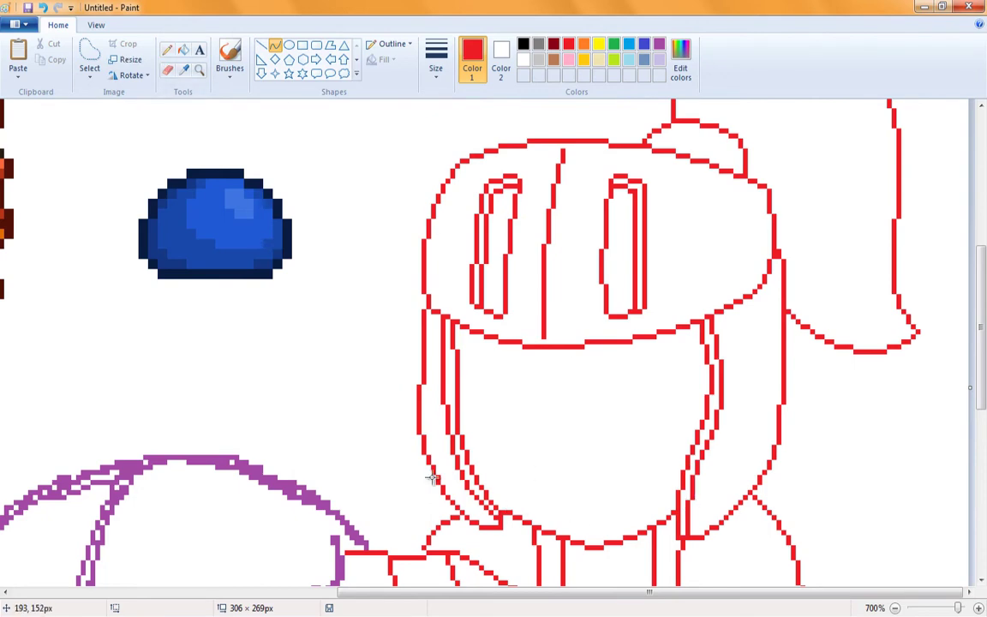
pyautogui.click(167, 50)
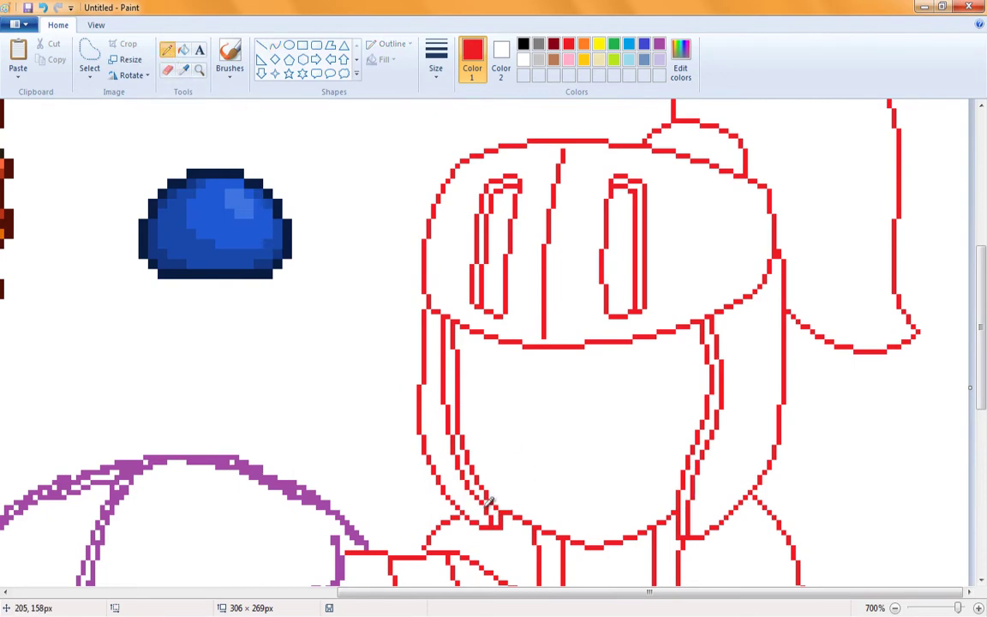
# - Trace the edge of the hand touching the slime in indigo
pyautogui.scroll(3, 296, 137)
pyautogui.click(199, 70)
pyautogui.rightClick(398, 280)
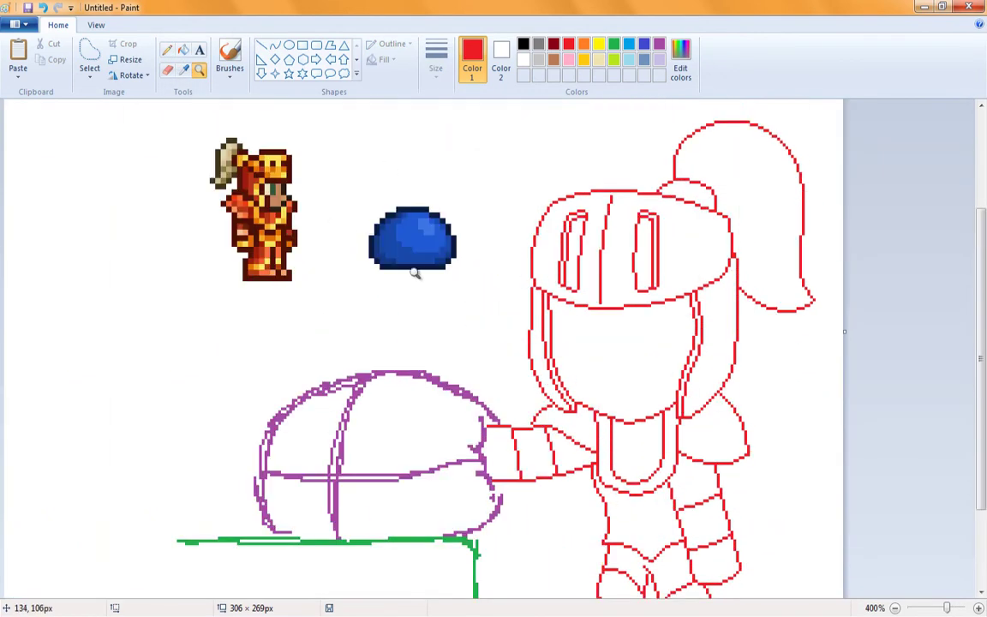
pyautogui.scroll(-3, 397, 372)
pyautogui.click(396, 372)
pyautogui.click(644, 44)
pyautogui.click(274, 45)
pyautogui.moveTo(551, 303); pyautogui.dragTo(548, 343)
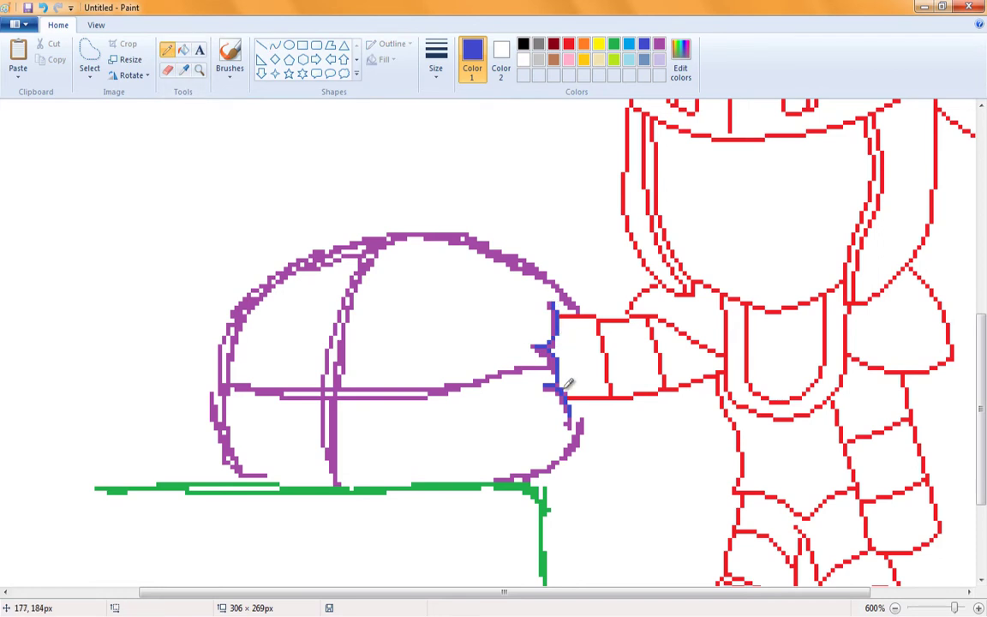
# - Trace the slime's dome, rounded lower corner and flat base in indigo with curves and a straight line
pyautogui.moveTo(555, 306)
pyautogui.mouseDown()
pyautogui.moveTo(309, 274)
pyautogui.moveTo(516, 212)
pyautogui.moveTo(231, 309)
pyautogui.moveTo(213, 385)
pyautogui.moveTo(186, 424)
pyautogui.mouseUp()
pyautogui.moveTo(558, 399); pyautogui.dragTo(562, 477)
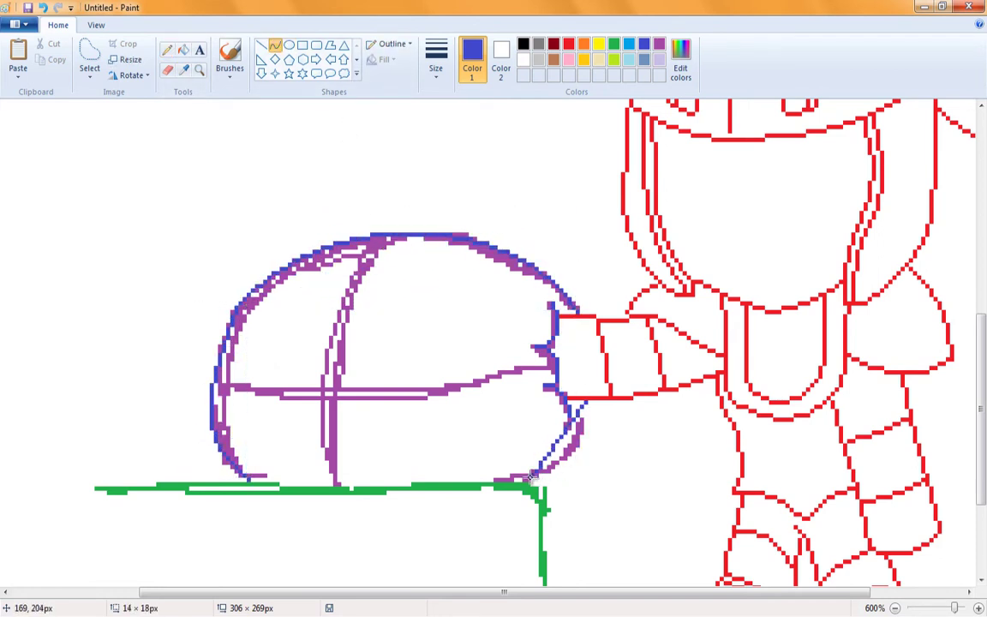
pyautogui.moveTo(586, 424); pyautogui.dragTo(582, 470)
pyautogui.click(582, 469)
pyautogui.moveTo(248, 484); pyautogui.dragTo(532, 484)
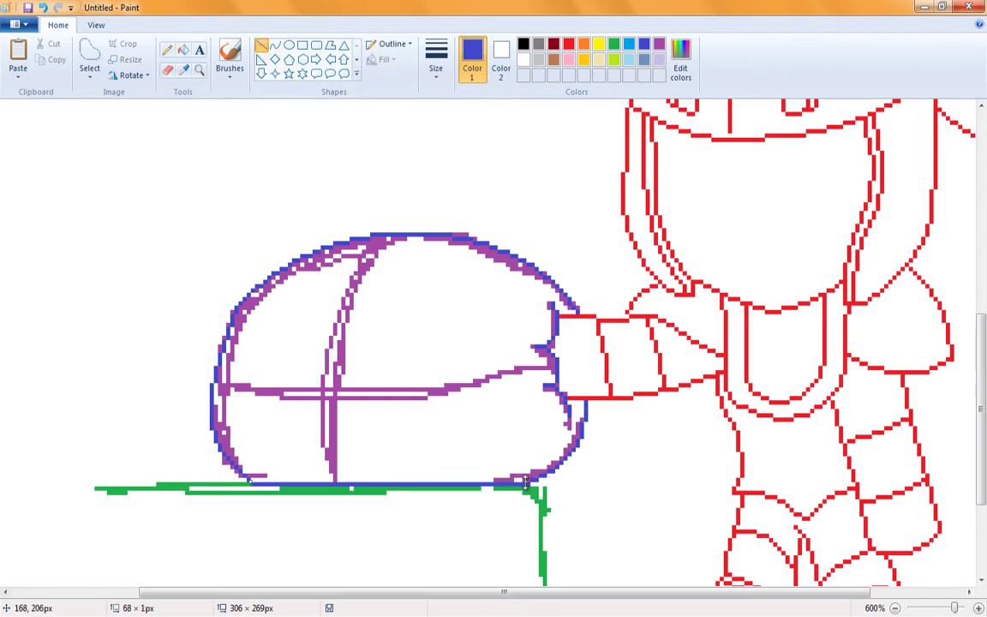
# - Erase the purple slime sketch and redraw the missing stretch of the slime's upper left outline in indigo
pyautogui.click(167, 71)
pyautogui.click(659, 43)
pyautogui.moveTo(257, 257); pyautogui.dragTo(446, 377)
pyautogui.moveTo(184, 273); pyautogui.dragTo(222, 360)
pyautogui.click(274, 45)
pyautogui.click(643, 43)
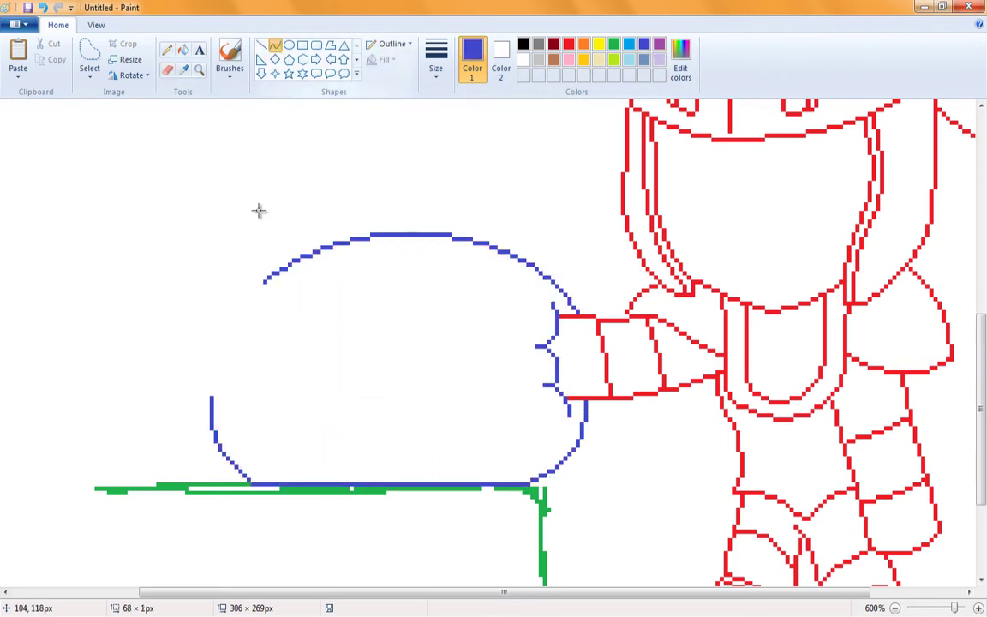
pyautogui.moveTo(283, 265); pyautogui.dragTo(214, 389)
pyautogui.moveTo(245, 330); pyautogui.dragTo(220, 326)
# - Draw a black circle of 18 × 18 px below the blue slime reference and choose orange as the drawing colour
pyautogui.scroll(3, 221, 326)
pyautogui.click(167, 49)
pyautogui.click(524, 43)
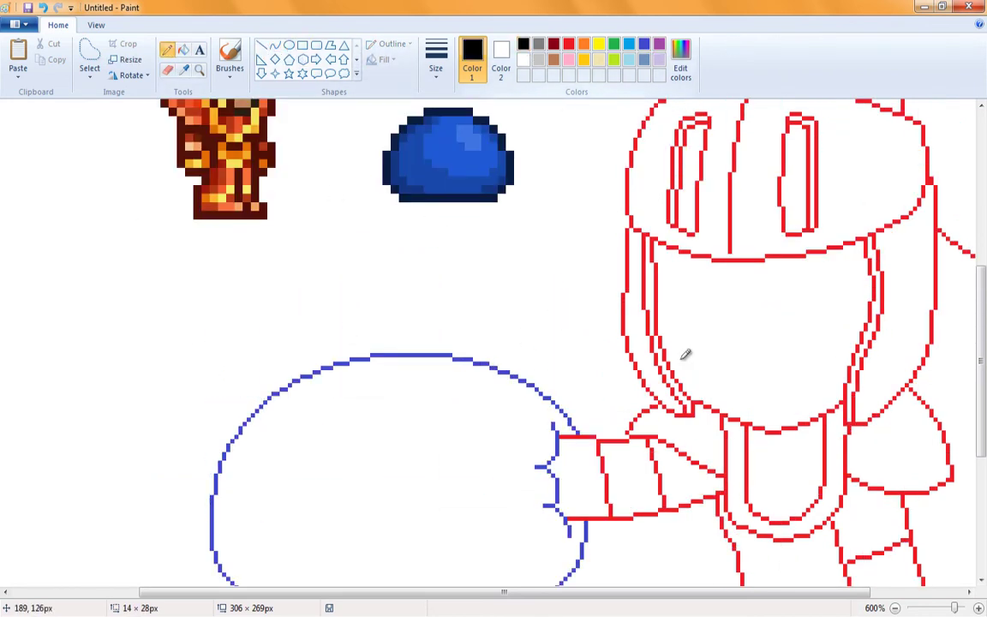
pyautogui.moveTo(757, 294); pyautogui.dragTo(773, 294)
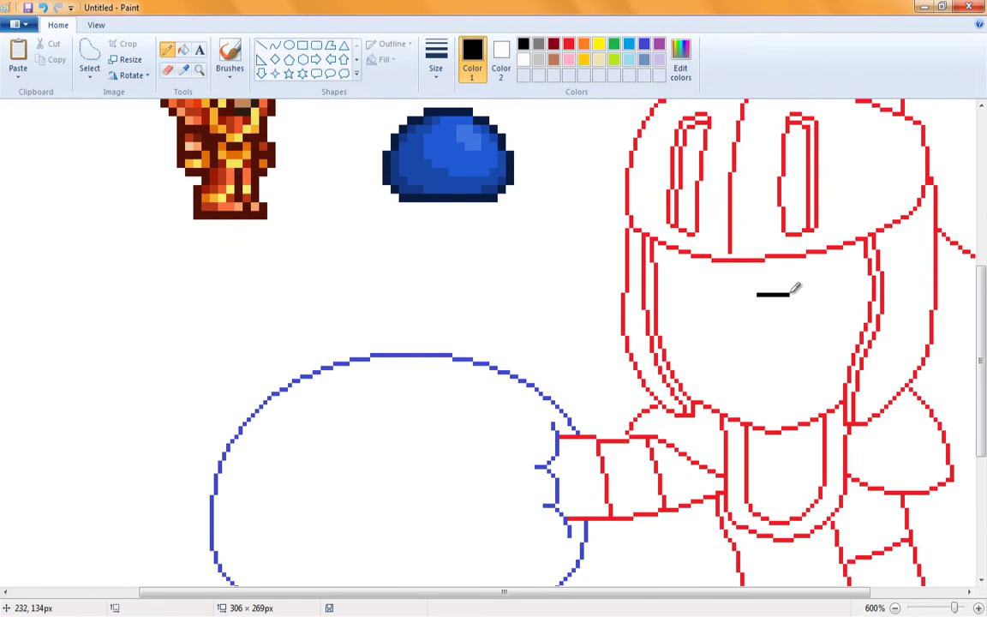
pyautogui.click(290, 46)
pyautogui.moveTo(305, 225)
pyautogui.mouseDown()
pyautogui.moveTo(381, 305)
pyautogui.moveTo(371, 288)
pyautogui.moveTo(375, 300)
pyautogui.mouseUp()
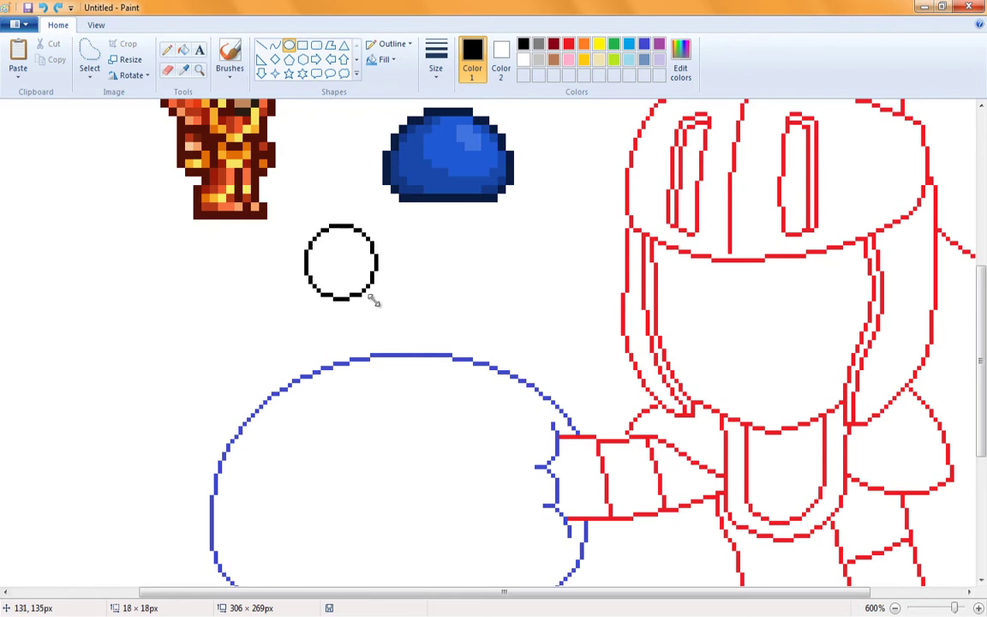
pyautogui.moveTo(342, 261); pyautogui.dragTo(447, 266)
pyautogui.click(167, 49)
pyautogui.click(584, 44)
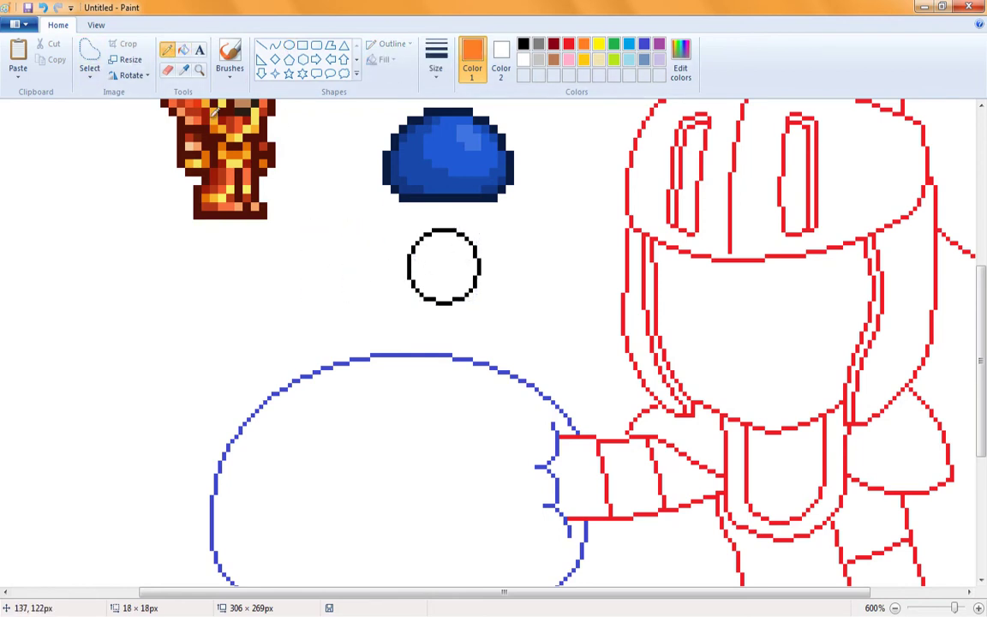
pyautogui.click(90, 60)
pyautogui.moveTo(439, 211); pyautogui.dragTo(386, 309)
pyautogui.hotkey('ctrl', 'c')
pyautogui.hotkey('ctrl', 'v')
pyautogui.moveTo(62, 155); pyautogui.dragTo(310, 254)
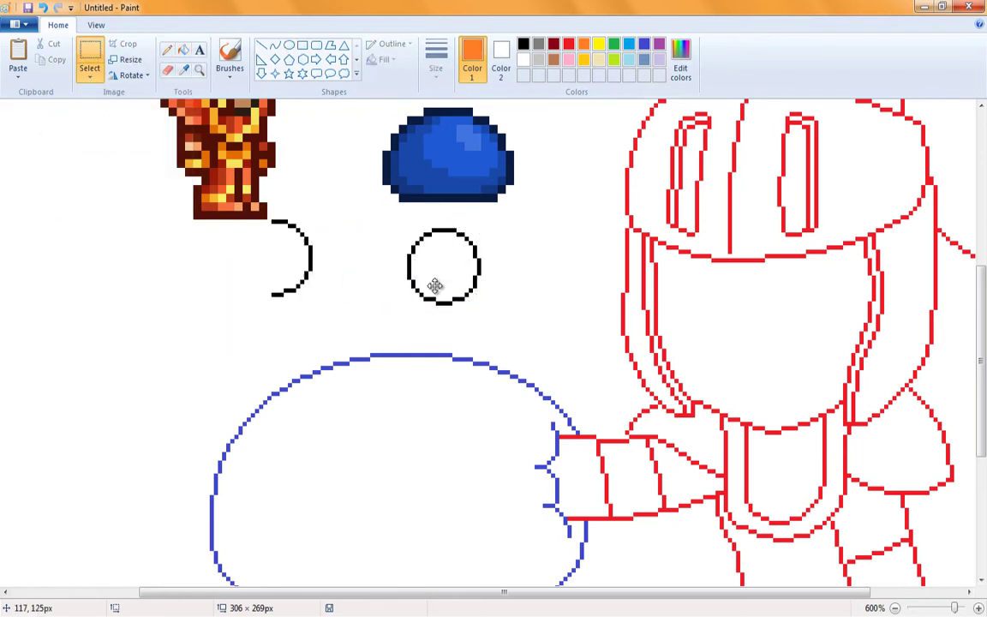
pyautogui.hotkey('ctrl', 'z')
pyautogui.hotkey('ctrl', 'z')
pyautogui.click(205, 271)
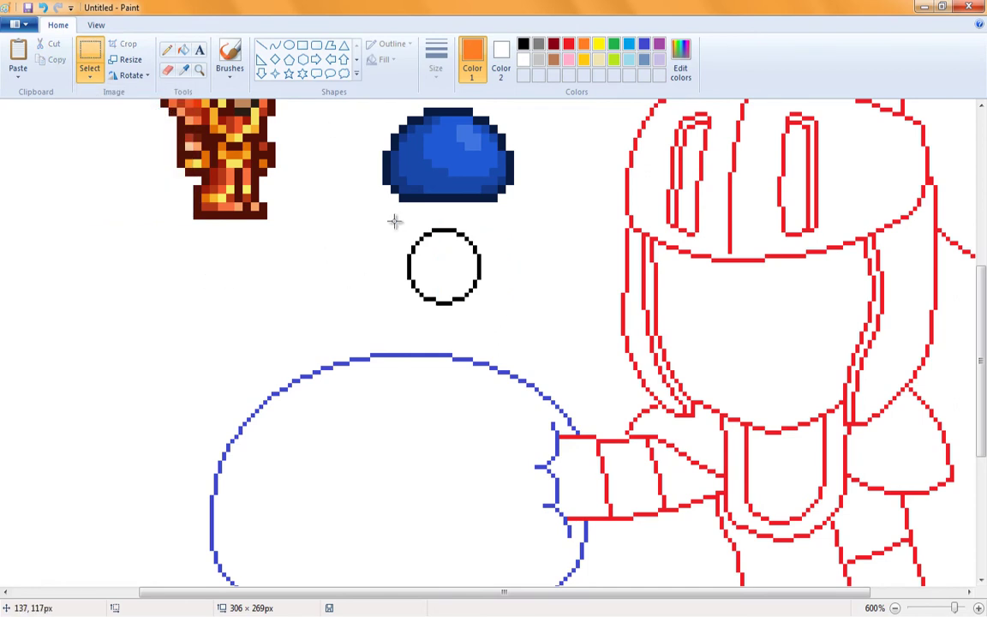
# - Colour the circle's upper half orange with a small bulge below the midline, and add a white highlight at the upper left
pyautogui.hotkey('alt', 'h')
pyautogui.press('p')
pyautogui.press('1')
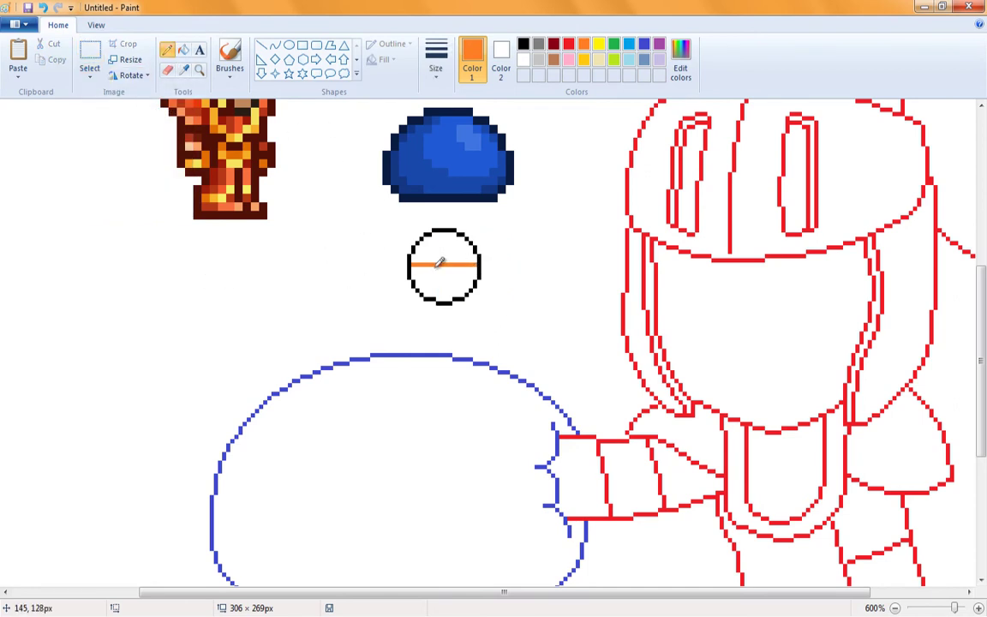
pyautogui.hotkey('alt', 'h')
pyautogui.press('f')
pyautogui.click(424, 243)
pyautogui.hotkey('alt', 'h')
pyautogui.press('p')
pyautogui.press('1')
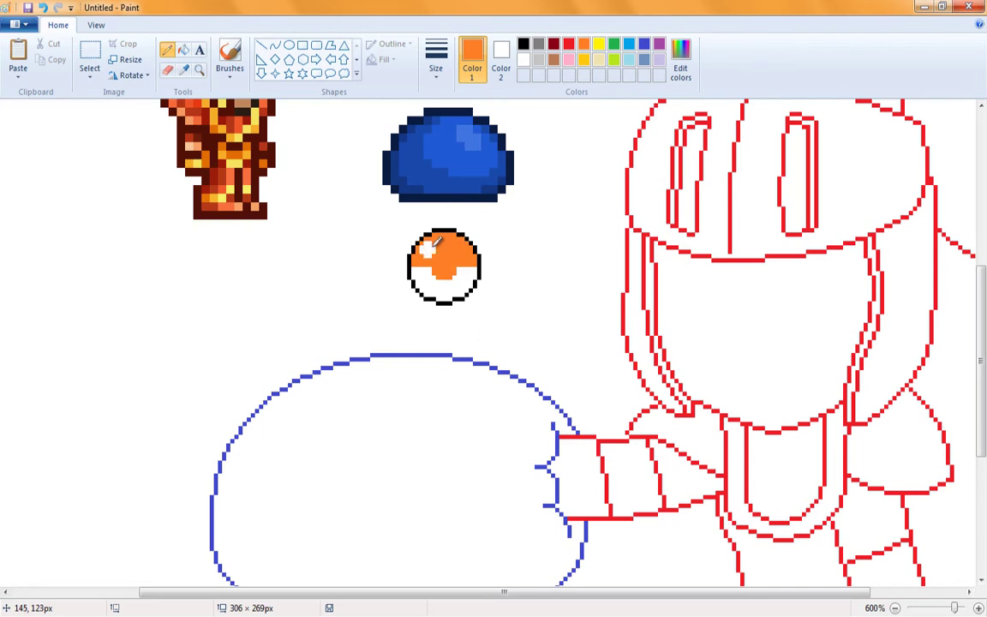
# - Fill the circle's lower half with gold and shade its bottom with a paler yellow mixed from that gold
pyautogui.hotkey('alt', 'h')
pyautogui.press('f')
pyautogui.click(444, 283)
pyautogui.hotkey('alt', 'h')
pyautogui.press('e')
pyautogui.press('c')
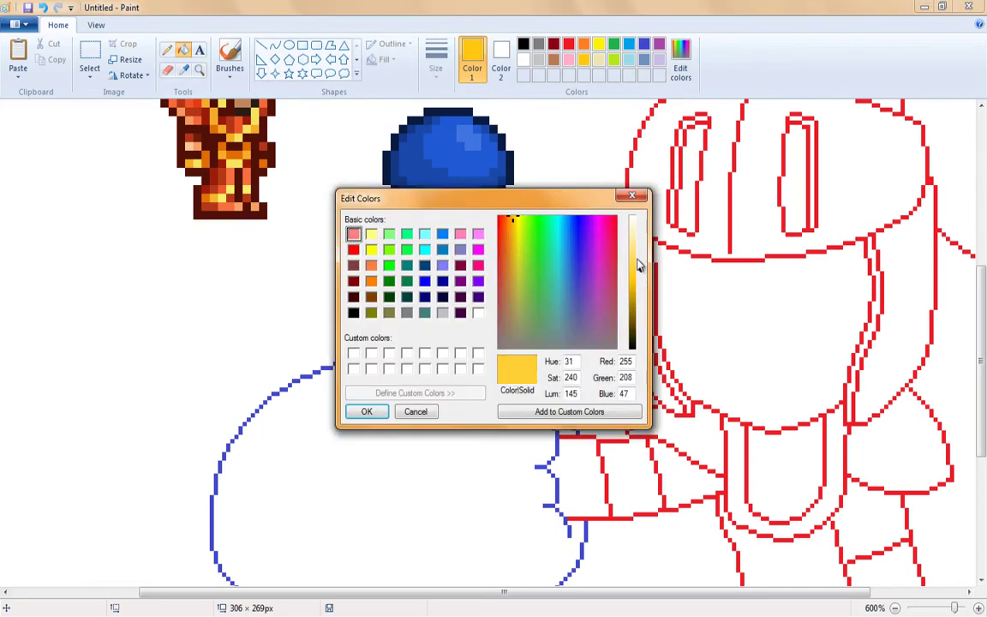
pyautogui.press('Return')
pyautogui.hotkey('alt', 'h')
pyautogui.press('p')
pyautogui.press('1')
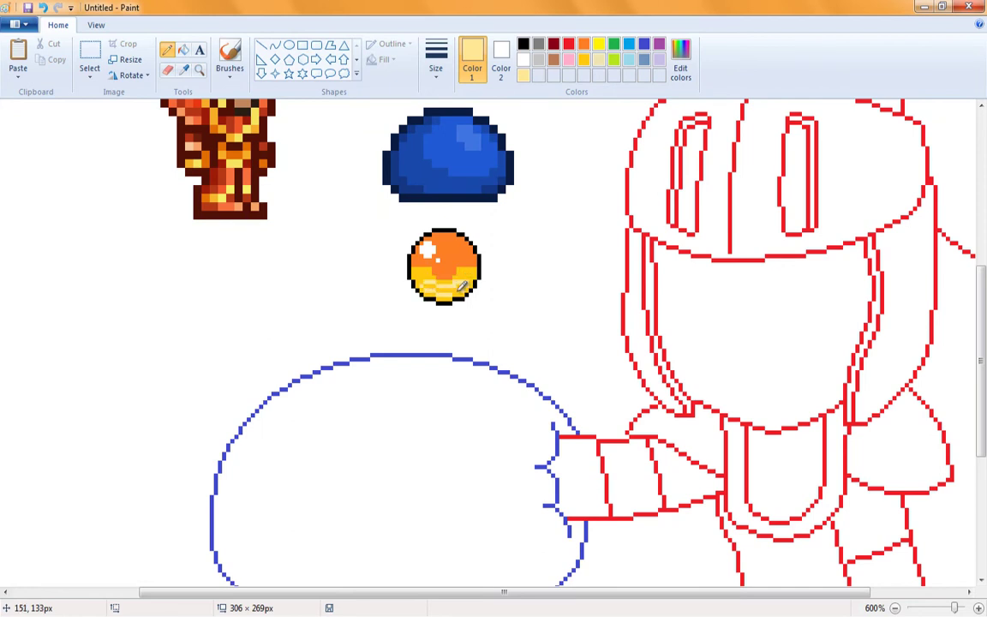
pyautogui.click(183, 69)
pyautogui.click(422, 248)
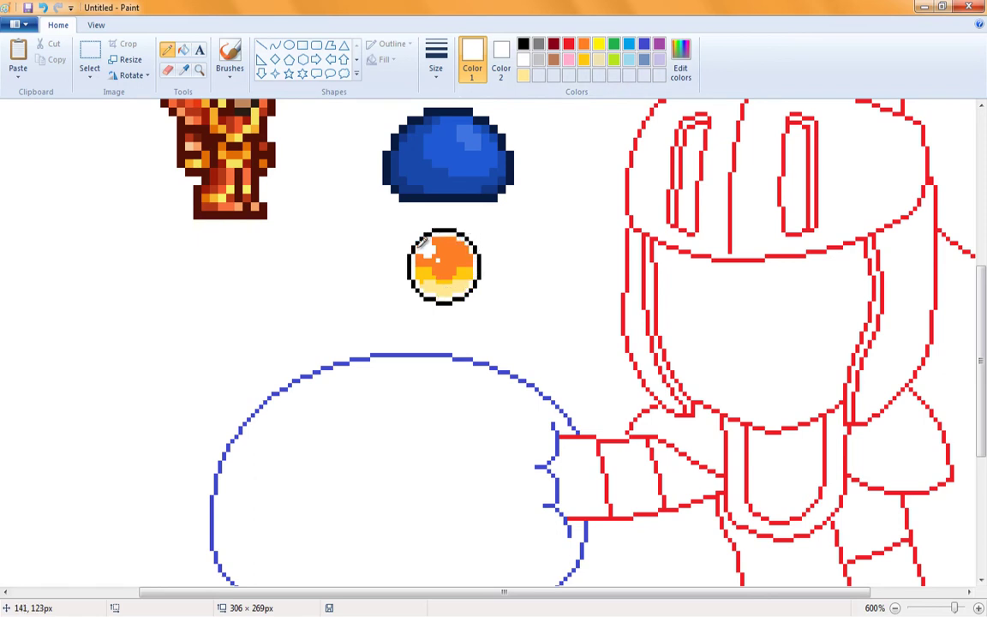
pyautogui.click(89, 53)
pyautogui.moveTo(399, 225); pyautogui.dragTo(490, 312)
pyautogui.moveTo(448, 273); pyautogui.dragTo(811, 309)
pyautogui.click(89, 77)
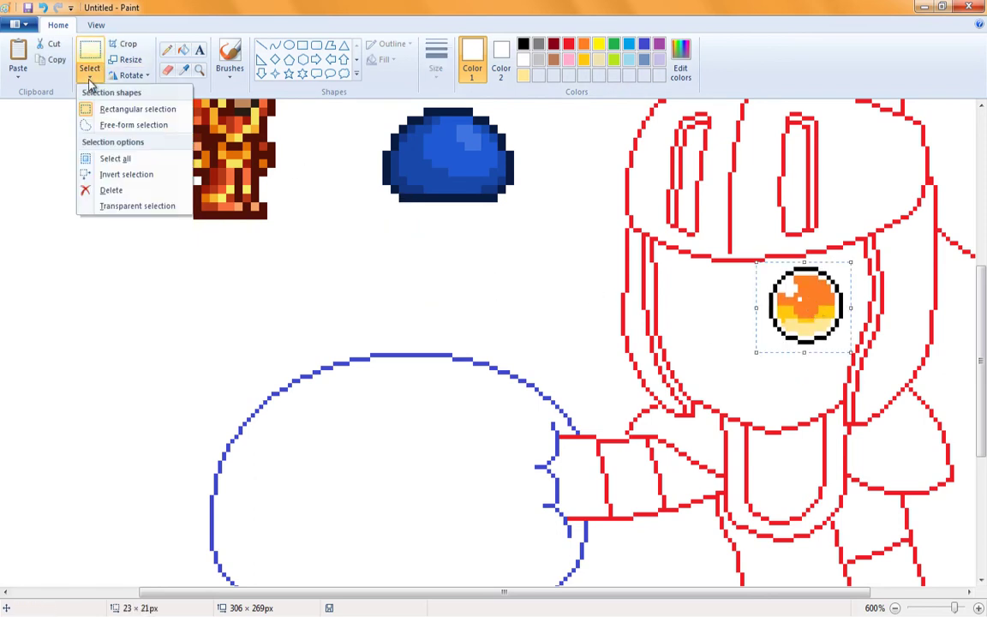
pyautogui.hotkey('ctrl', 'v')
pyautogui.moveTo(77, 172); pyautogui.dragTo(740, 336)
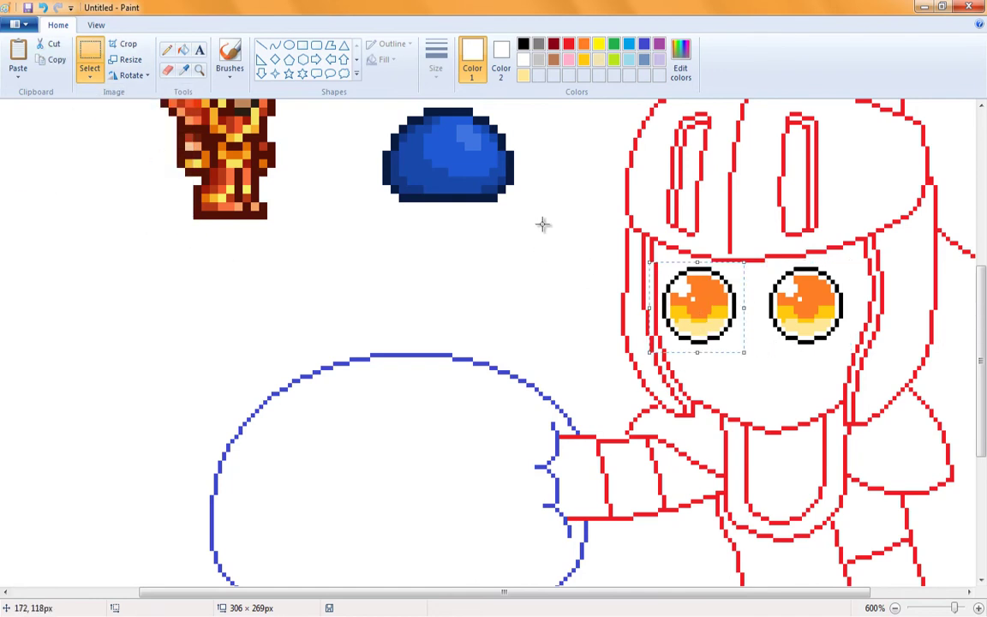
pyautogui.hotkey('ctrl', 'z')
pyautogui.hotkey('ctrl', 'z')
# - Place the finished orange eye and a copy of it side by side in the helmet's face opening
pyautogui.moveTo(401, 227); pyautogui.dragTo(802, 310)
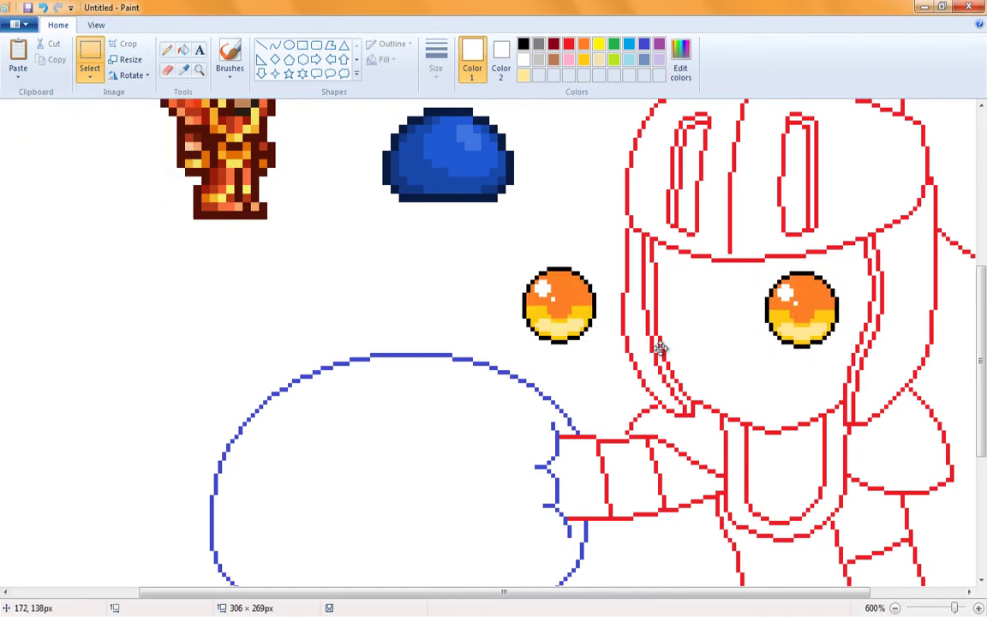
pyautogui.moveTo(660, 347); pyautogui.dragTo(805, 350)
# - Mix a darker orange, shade the left-hand eye's inner rim with it, and touch up the eye in orange and pale yellow
pyautogui.click(183, 50)
pyautogui.click(584, 43)
pyautogui.click(681, 64)
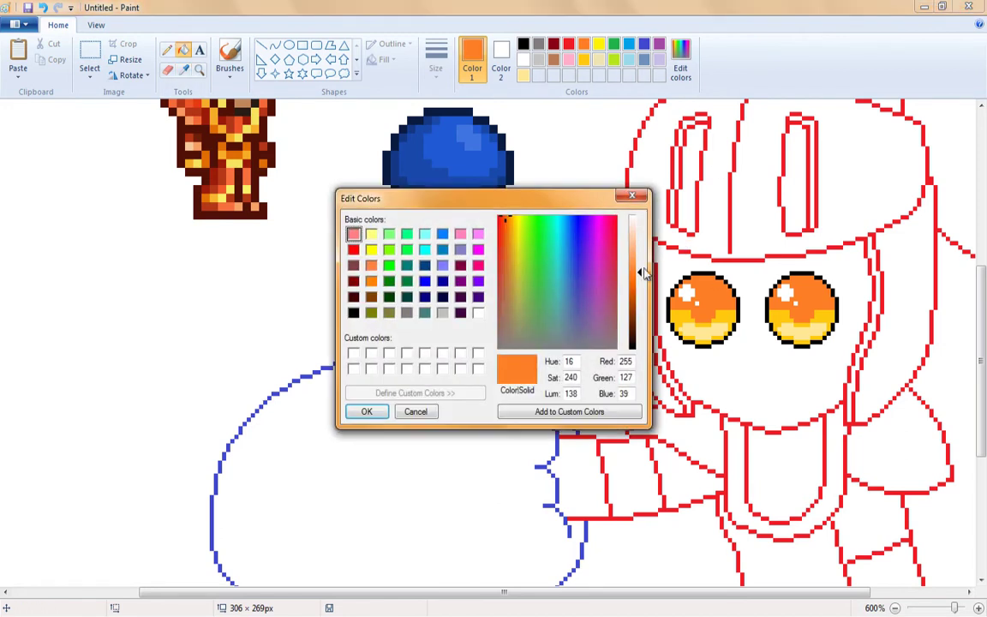
pyautogui.moveTo(645, 272); pyautogui.dragTo(641, 293)
pyautogui.click(366, 412)
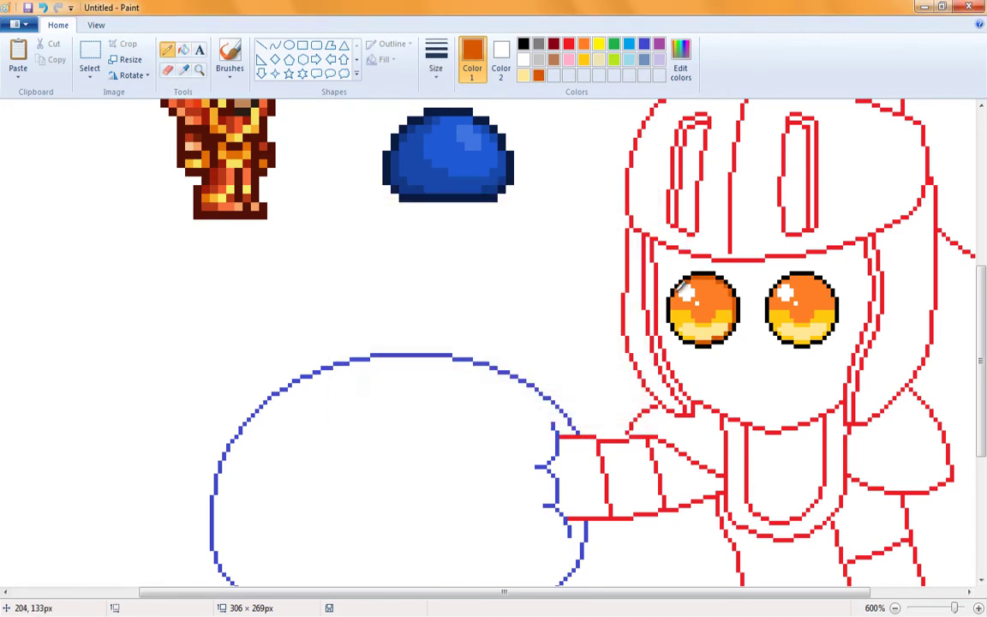
pyautogui.click(583, 44)
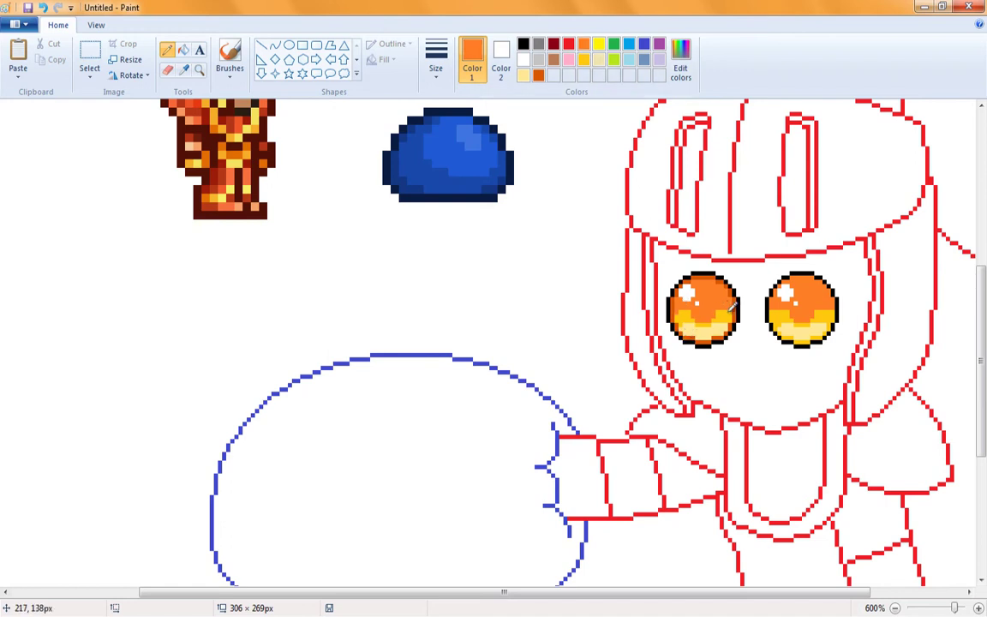
pyautogui.click(686, 321)
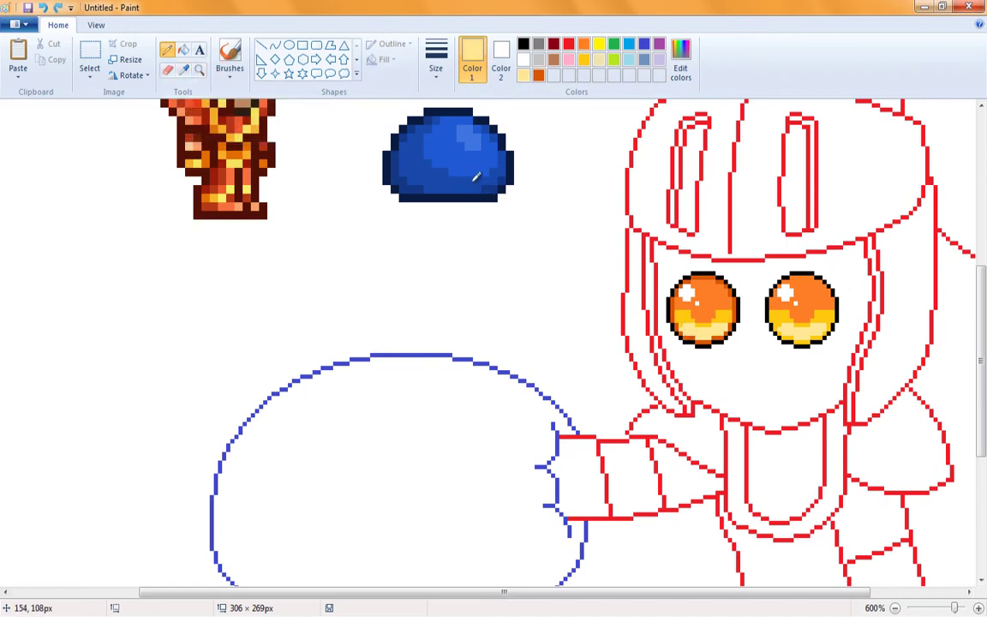
# - Replace the character's unshaded right-hand eye with a copy of the shaded left-hand eye, spaced slightly farther apart
pyautogui.click(89, 60)
pyautogui.moveTo(749, 348); pyautogui.dragTo(665, 267)
pyautogui.press('Escape')
pyautogui.click(89, 60)
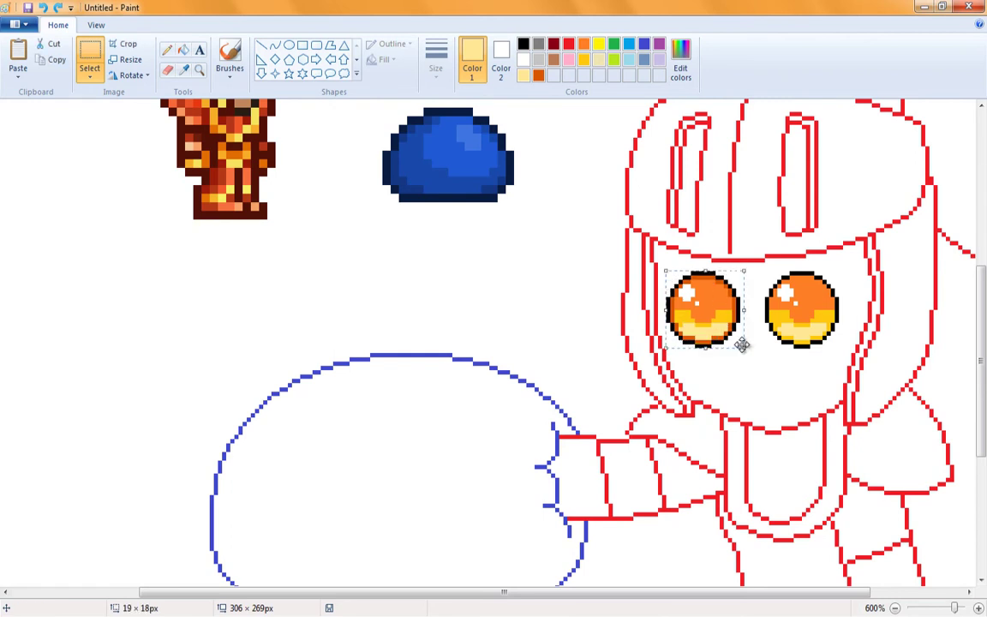
pyautogui.moveTo(763, 271); pyautogui.dragTo(843, 347)
pyautogui.moveTo(802, 308); pyautogui.dragTo(810, 309)
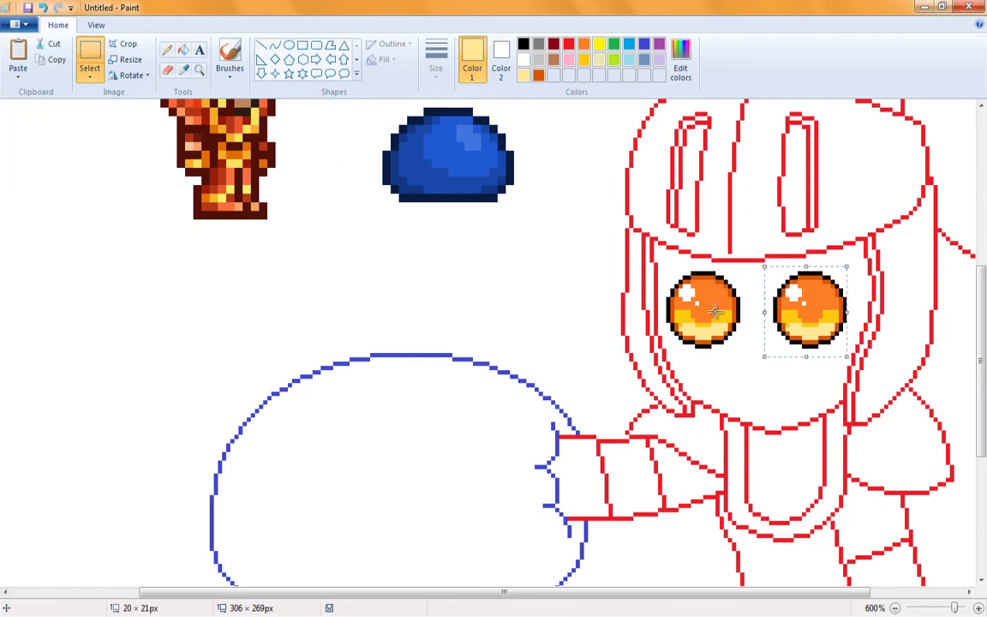
pyautogui.press('Escape')
# - Draw a round black eye with a white highlight on the slime and add short curved black accents around it
pyautogui.click(523, 45)
pyautogui.scroll(-3, 420, 297)
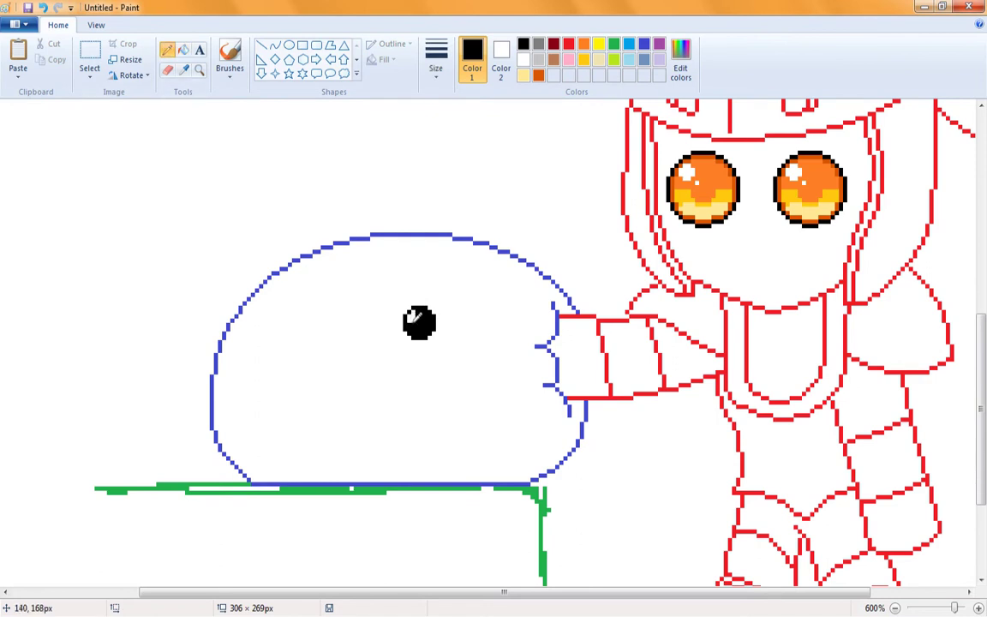
pyautogui.click(274, 45)
pyautogui.moveTo(391, 317)
pyautogui.mouseDown()
pyautogui.moveTo(407, 300)
pyautogui.moveTo(443, 343)
pyautogui.moveTo(345, 323)
pyautogui.moveTo(327, 334)
pyautogui.mouseUp()
# - Duplicate the slime's eye beside the original and flip the right-hand copy horizontally so the pair is mirrored
pyautogui.click(90, 64)
pyautogui.moveTo(460, 369); pyautogui.dragTo(285, 285)
pyautogui.rightClick(311, 314)
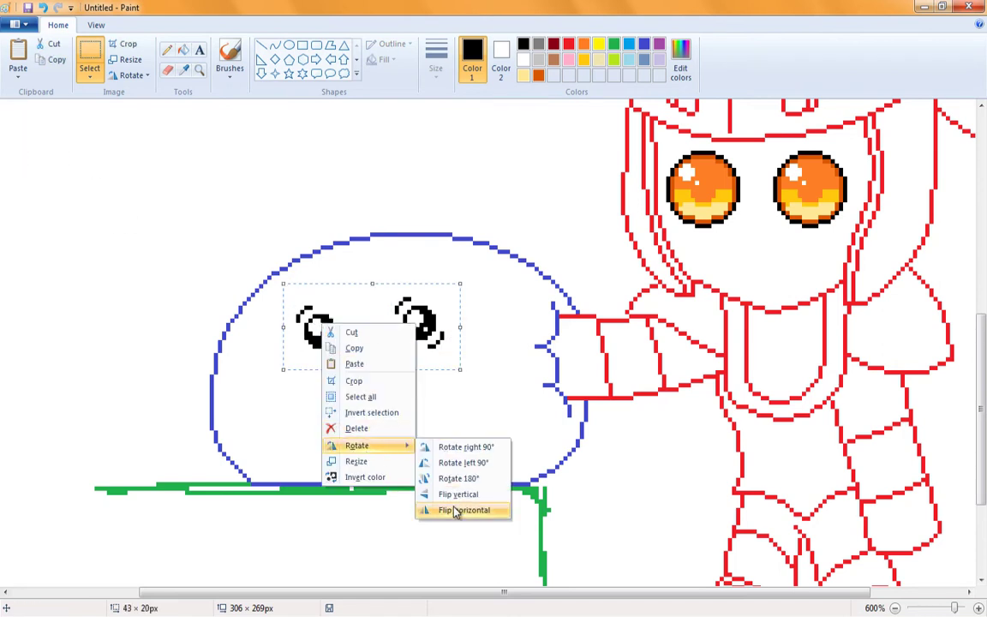
pyautogui.click(452, 509)
pyautogui.hotkey('ctrl', 'z')
pyautogui.click(384, 272)
pyautogui.moveTo(383, 272); pyautogui.dragTo(468, 357)
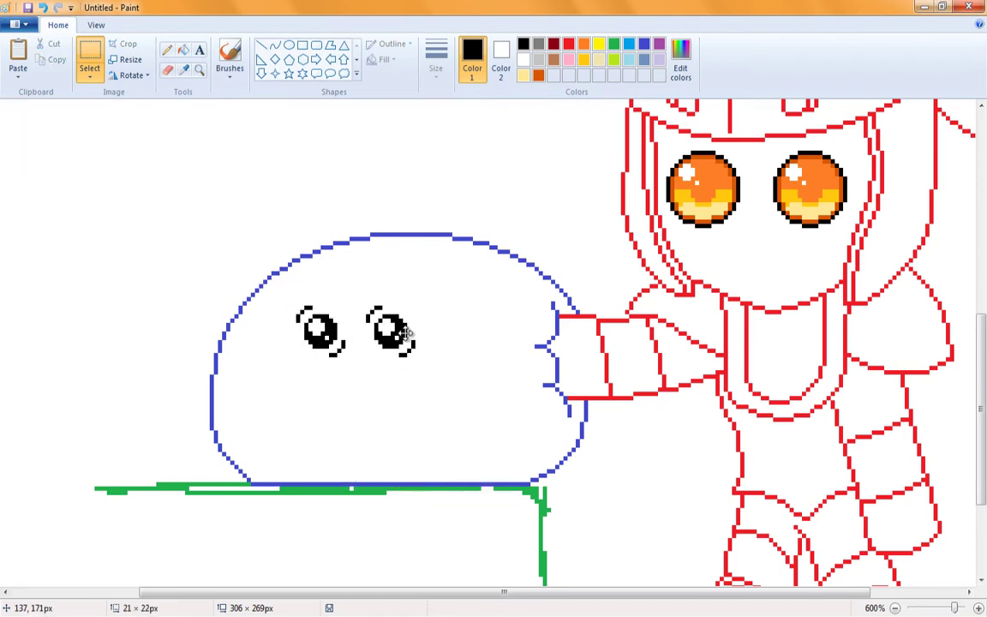
pyautogui.moveTo(429, 309); pyautogui.dragTo(430, 319)
# - Draw the slime's mouth below its eyes as a short black line with a smaller line beneath it
pyautogui.click(167, 49)
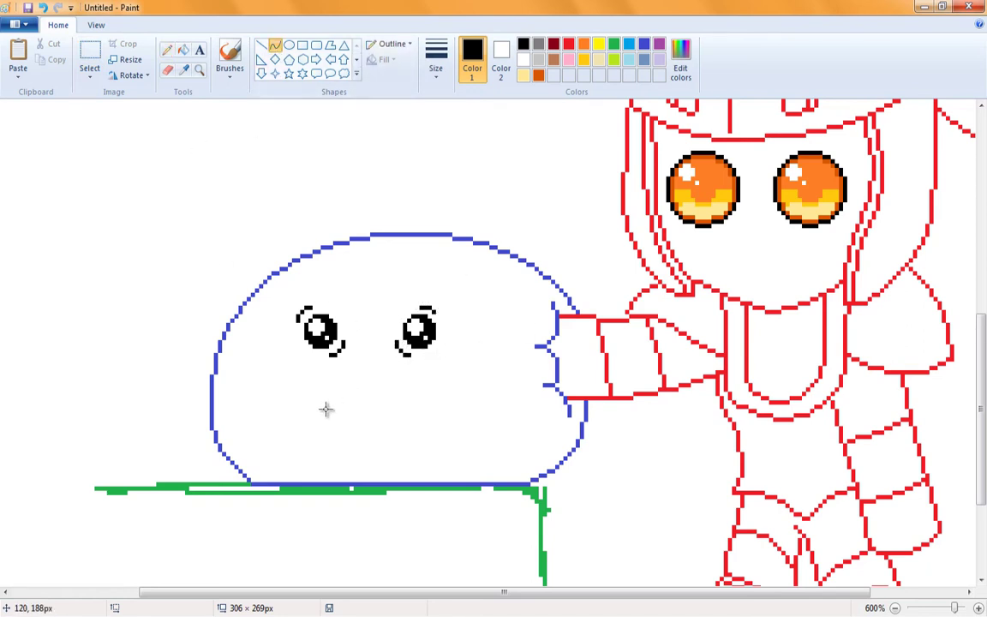
pyautogui.moveTo(337, 390); pyautogui.dragTo(387, 390)
pyautogui.click(90, 60)
pyautogui.moveTo(328, 374); pyautogui.dragTo(400, 409)
pyautogui.click(171, 47)
pyautogui.rightClick(347, 390)
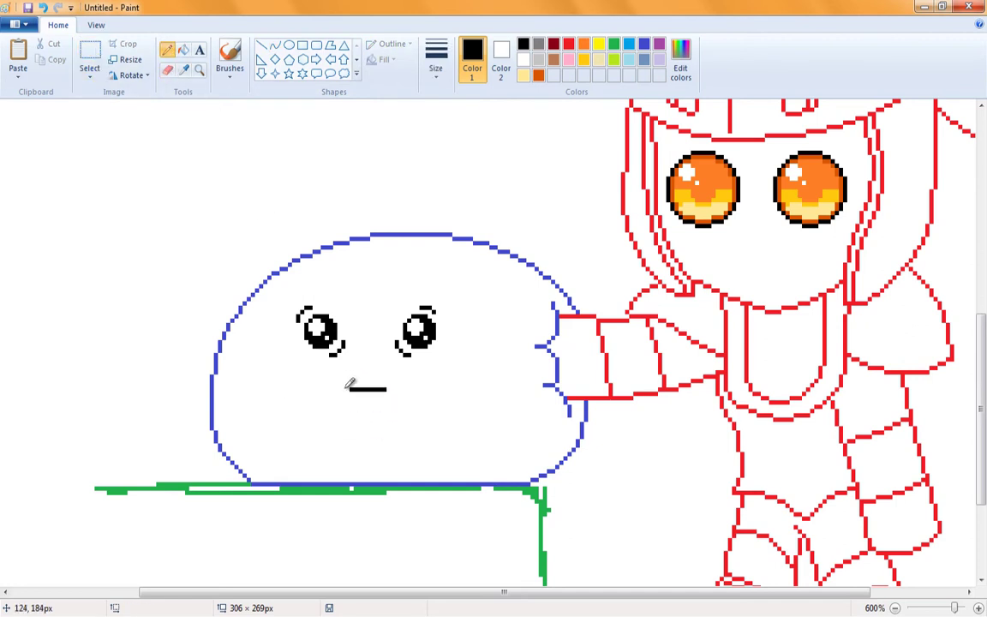
# - Draw a small curved black smile below the character's eyes and centre it between them
pyautogui.click(275, 44)
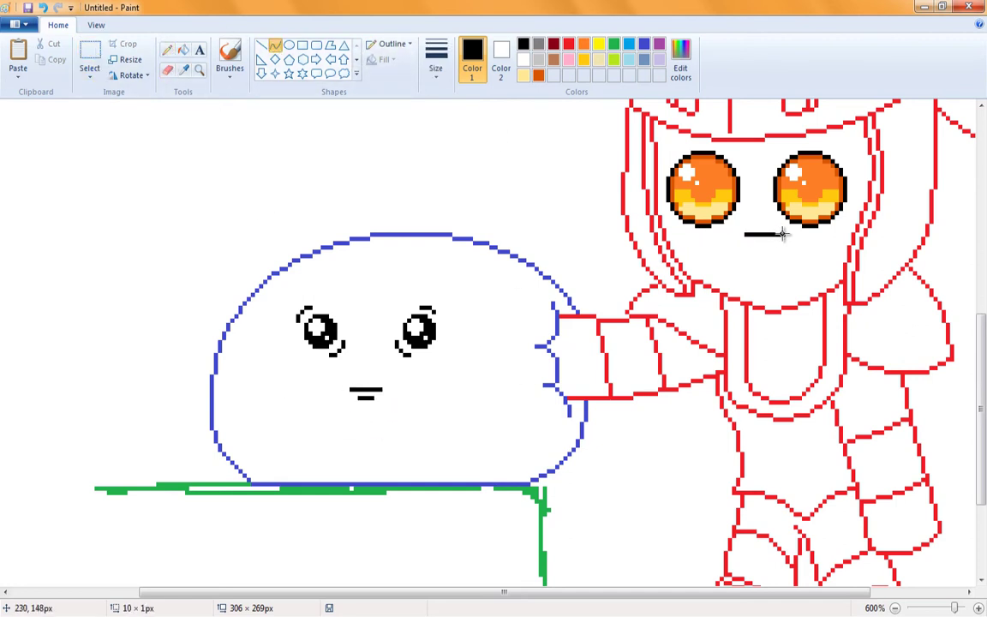
pyautogui.click(167, 49)
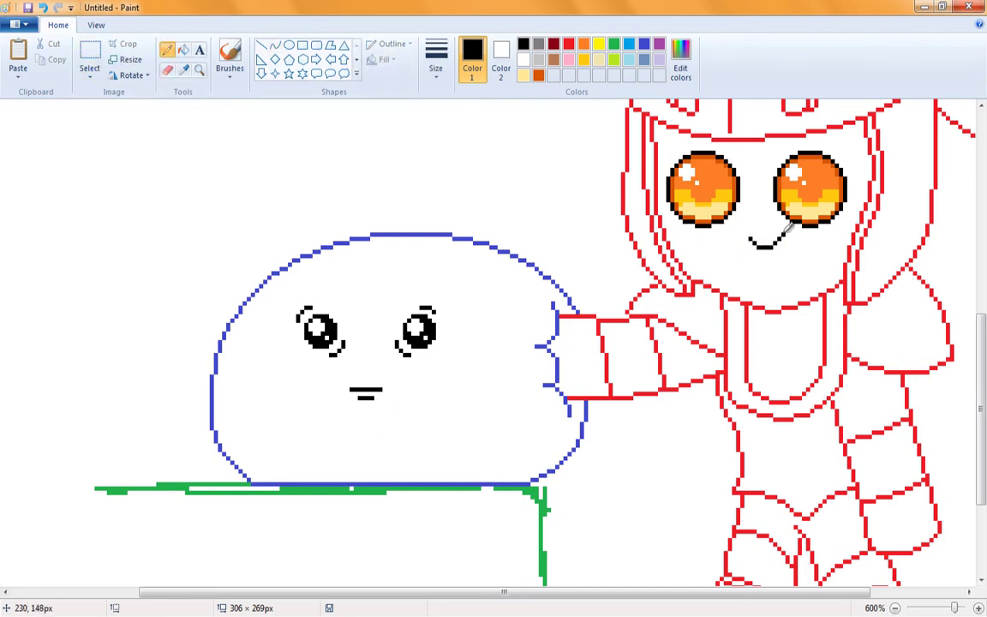
pyautogui.click(89, 56)
pyautogui.moveTo(681, 214); pyautogui.dragTo(763, 255)
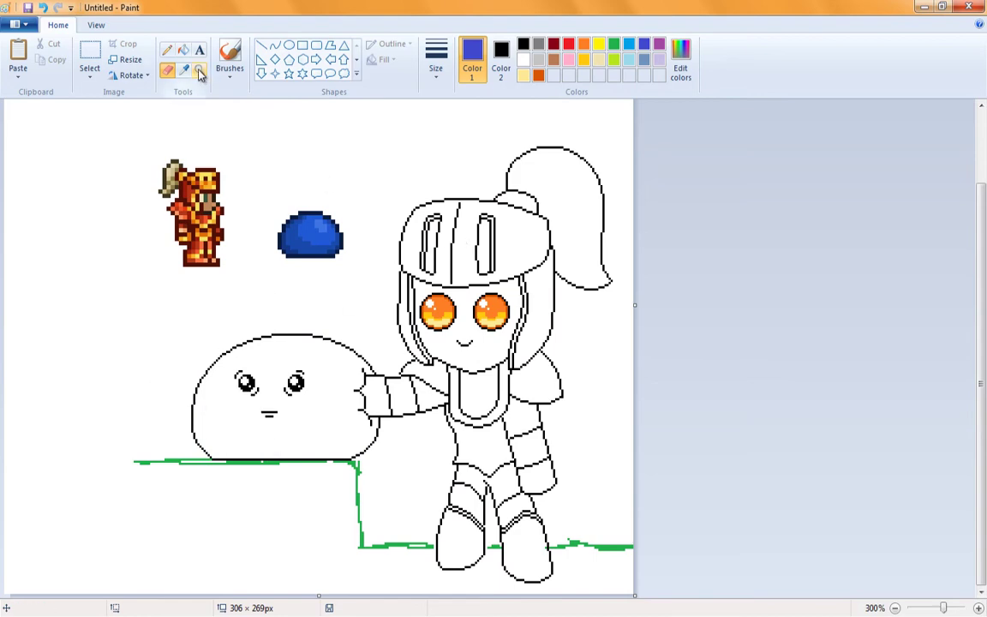
# - Trace the green ledge sketch with straight black lines under the slime, down the step and along the ground by the feet
pyautogui.click(523, 45)
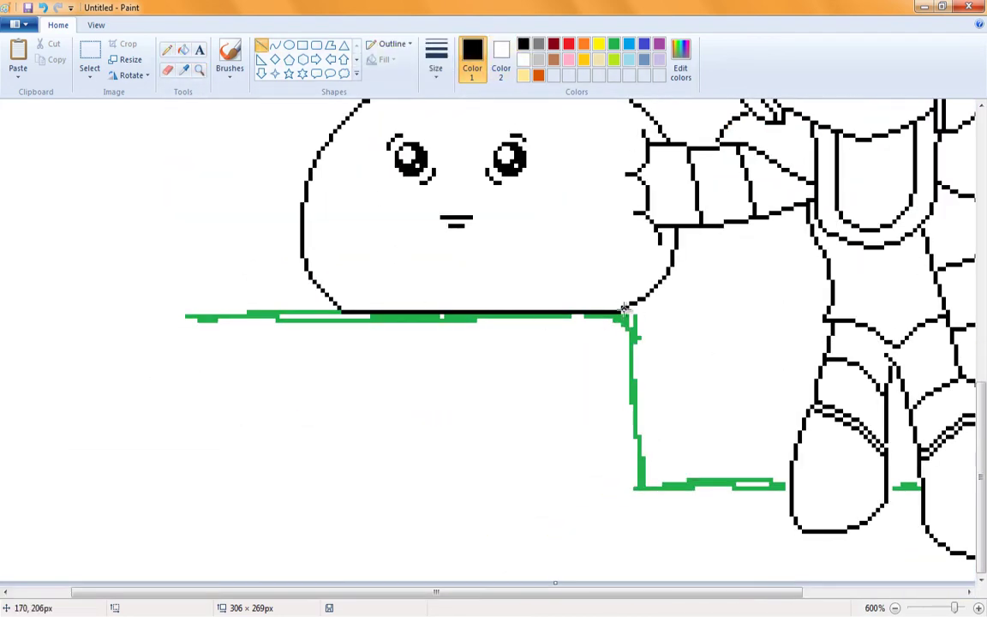
pyautogui.moveTo(566, 317); pyautogui.dragTo(187, 316)
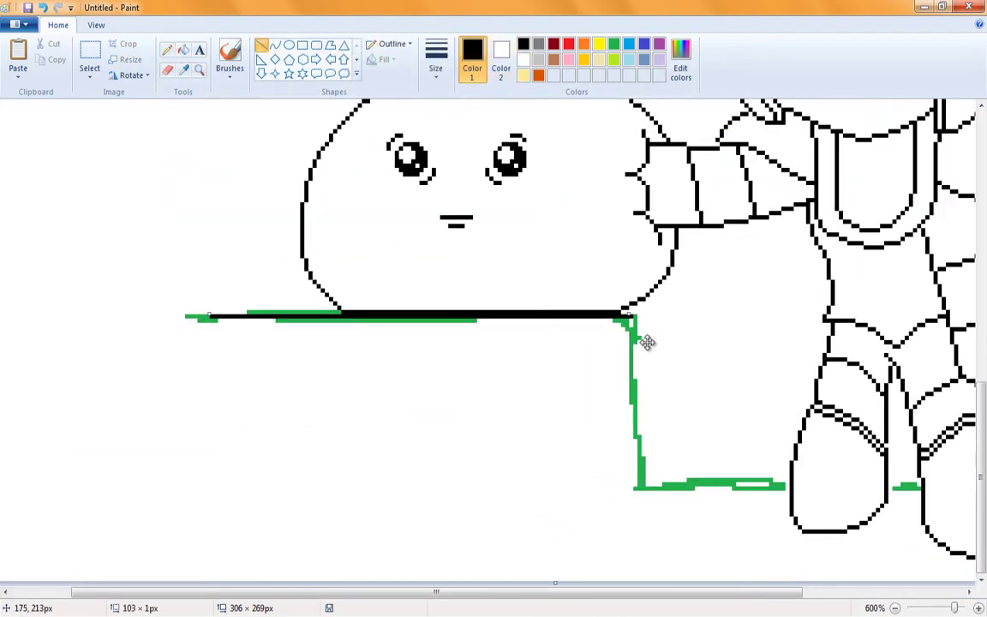
pyautogui.moveTo(634, 317); pyautogui.dragTo(636, 486)
pyautogui.moveTo(498, 591); pyautogui.dragTo(659, 591)
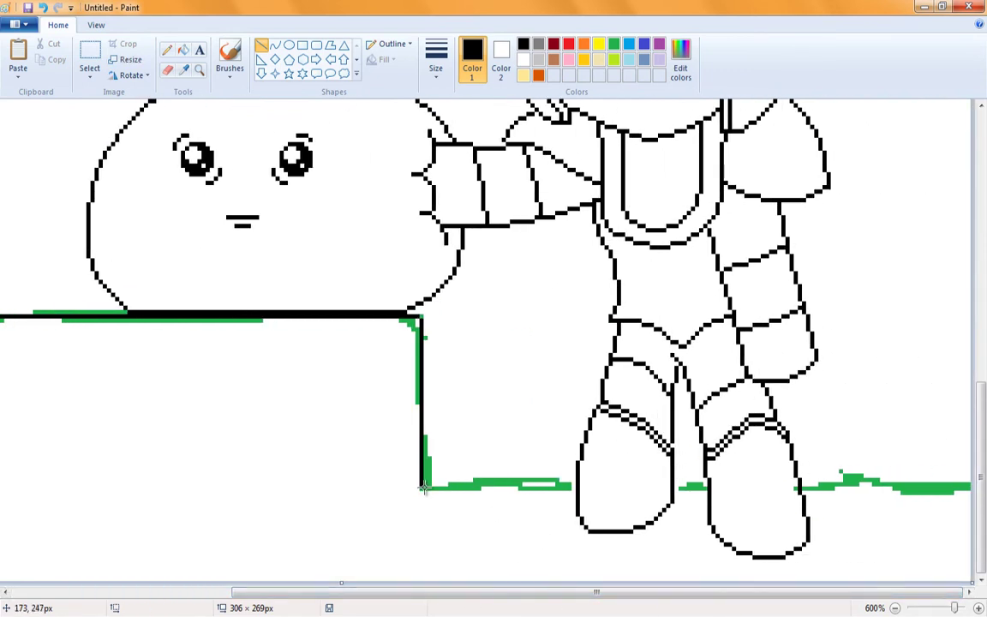
pyautogui.moveTo(423, 487); pyautogui.dragTo(804, 488)
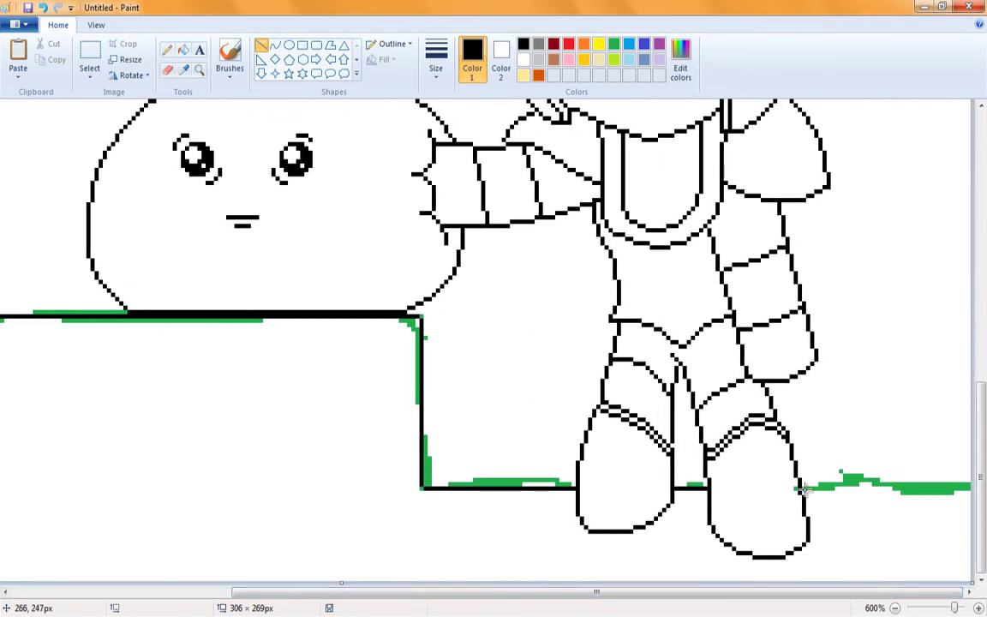
# - Erase the remaining green sketch pixels around the black ground lines
pyautogui.scroll(-2, 342, 220)
pyautogui.click(614, 43)
pyautogui.click(167, 68)
pyautogui.moveTo(198, 360); pyautogui.dragTo(506, 473)
pyautogui.scroll(1, 505, 473)
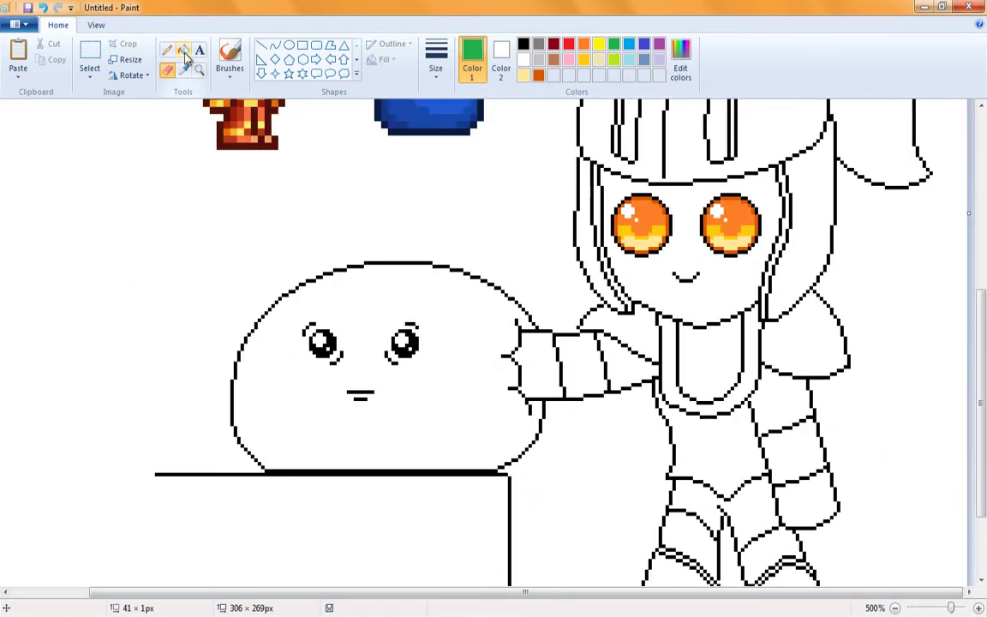
# - Sample the yellow from the knight sprite and fill the helmet's face trim and the plume's band with it
pyautogui.click(184, 67)
pyautogui.scroll(2, 224, 237)
pyautogui.click(266, 183)
pyautogui.click(184, 50)
pyautogui.click(775, 209)
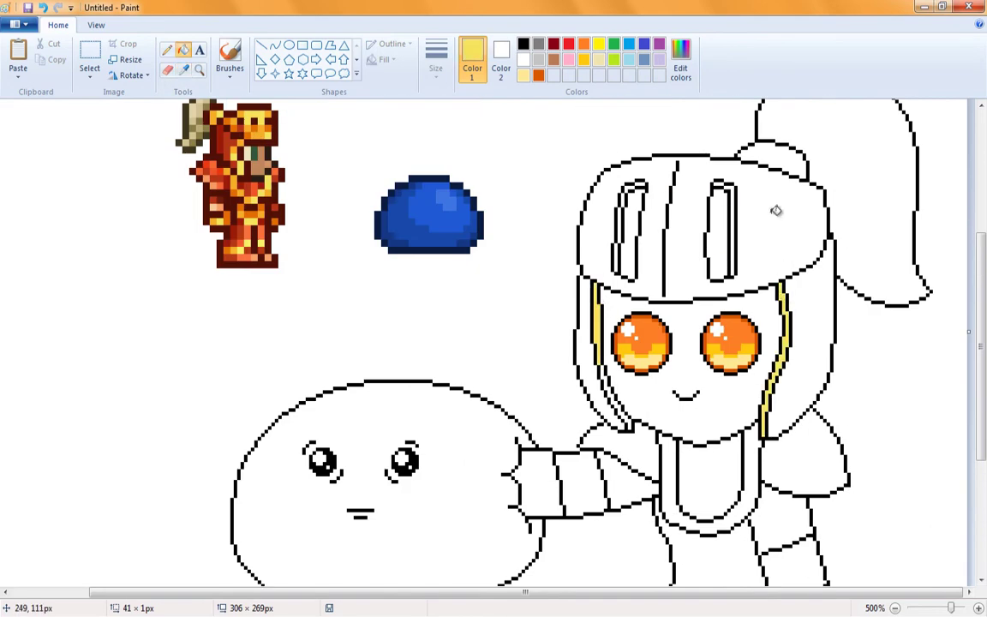
pyautogui.click(602, 360)
pyautogui.click(827, 154)
# - Fill the thin trim on both boots and the U-shaped collar border on the chest with the same yellow
pyautogui.scroll(-4, 787, 468)
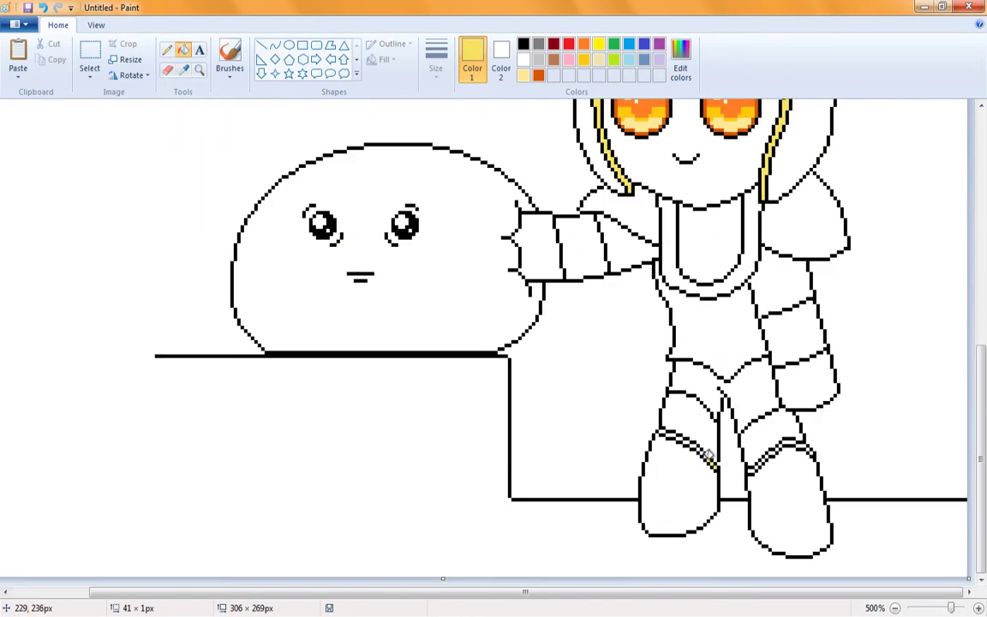
pyautogui.click(198, 68)
pyautogui.click(638, 409)
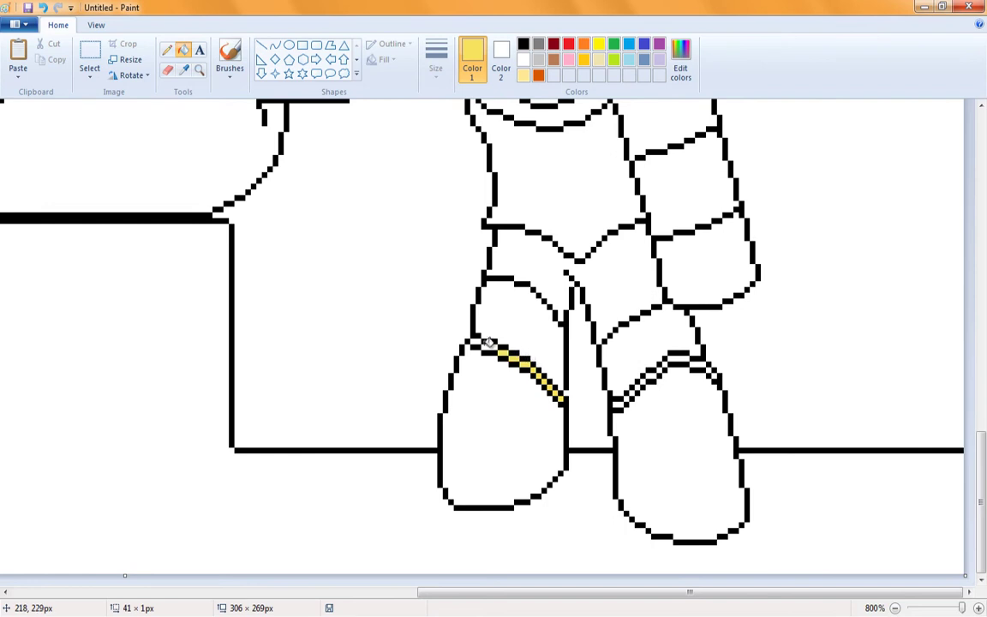
pyautogui.scroll(4, 711, 364)
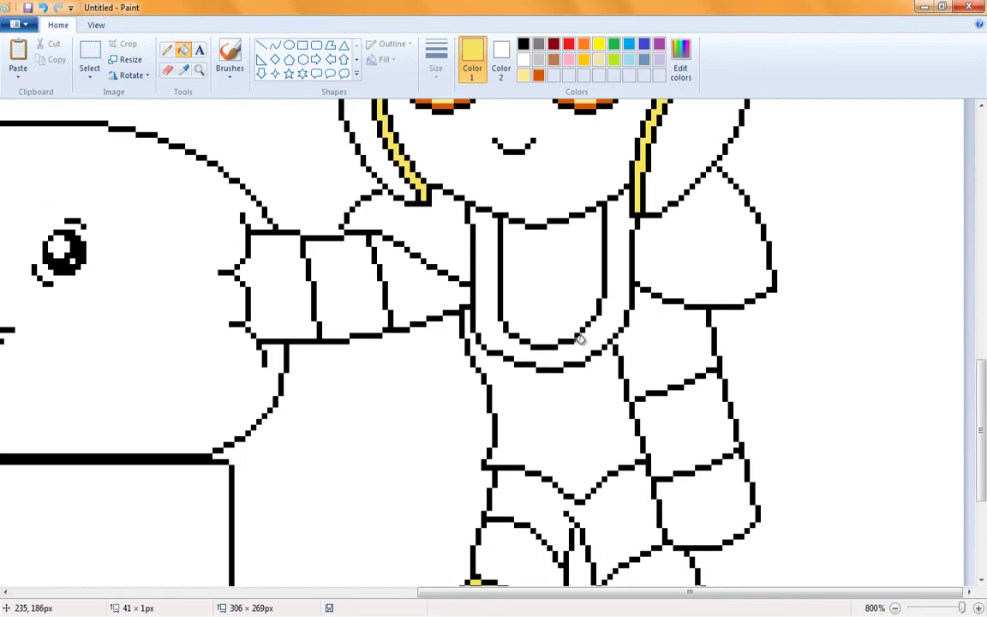
pyautogui.click(485, 283)
# - Draw a black V-shaped curve above the waistline to form a belt, and fill the belt with the collar's yellow
pyautogui.click(524, 43)
pyautogui.click(274, 44)
pyautogui.moveTo(493, 447)
pyautogui.mouseDown()
pyautogui.moveTo(568, 467)
pyautogui.moveTo(556, 460)
pyautogui.moveTo(634, 452)
pyautogui.mouseUp()
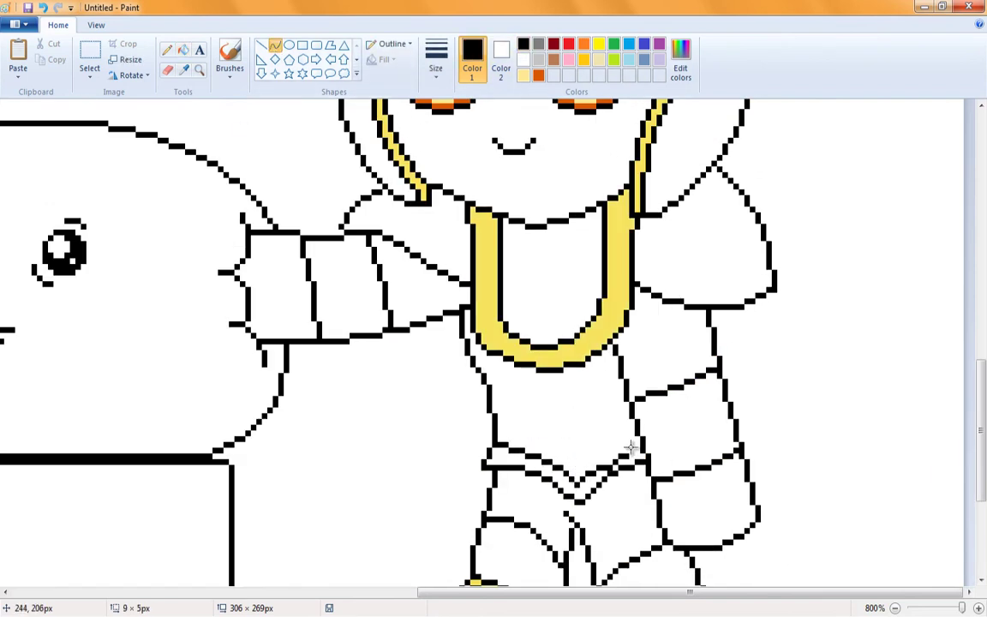
pyautogui.click(184, 69)
pyautogui.click(484, 224)
pyautogui.click(557, 463)
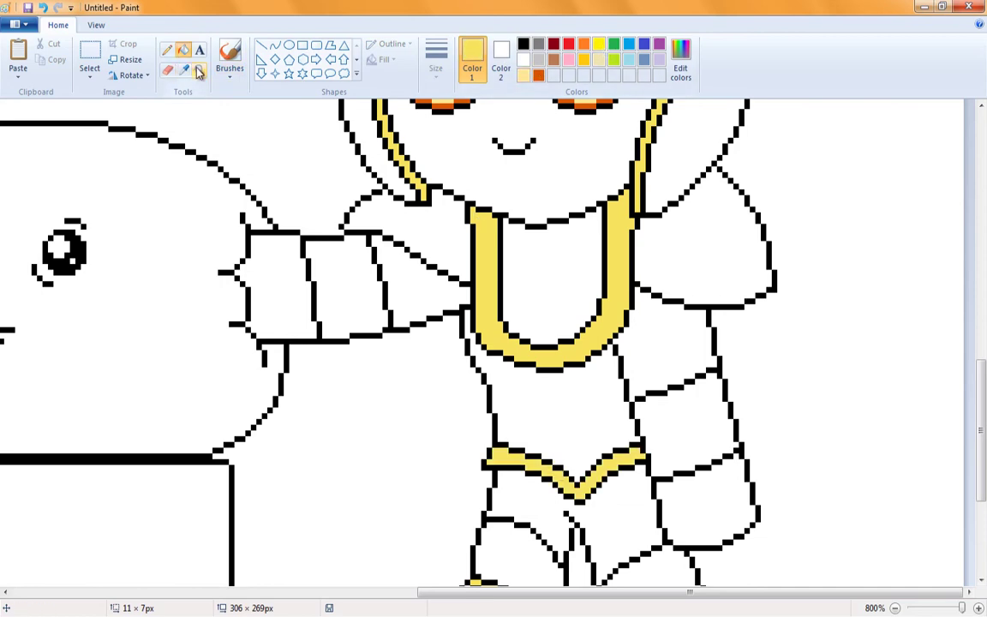
# - Fill both of the character's gloves with the yellow
pyautogui.scroll(-4, 557, 463)
pyautogui.click(501, 454)
pyautogui.click(720, 558)
# - Sample the orange-red from the knight sprite and fill the armour on the arms, torso, legs and boots with it
pyautogui.click(183, 69)
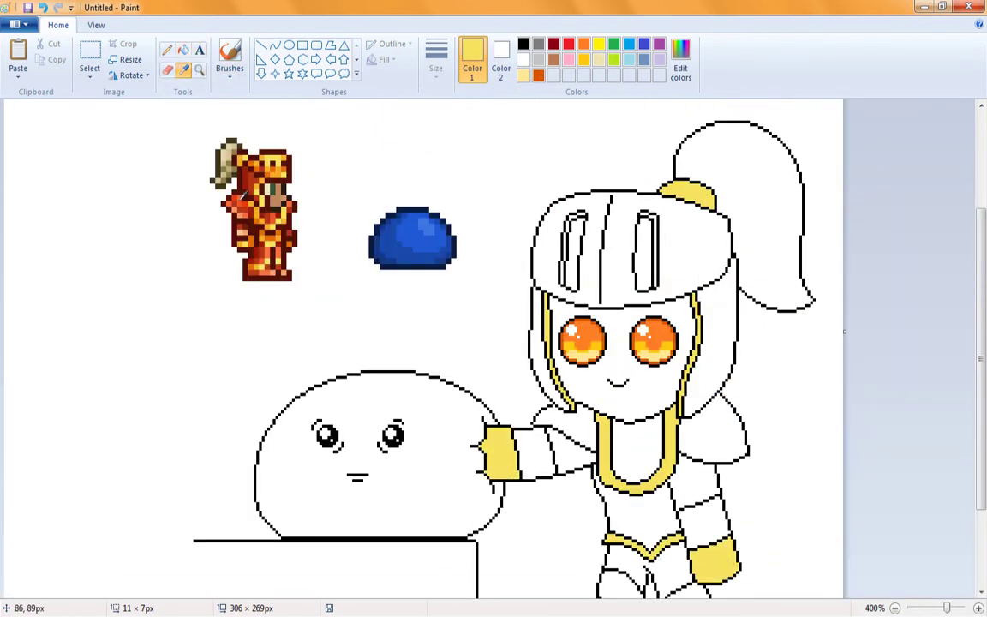
pyautogui.click(583, 343)
pyautogui.click(565, 444)
pyautogui.scroll(-3, 565, 444)
pyautogui.click(630, 489)
pyautogui.click(617, 411)
pyautogui.click(565, 335)
pyautogui.click(633, 324)
pyautogui.click(622, 361)
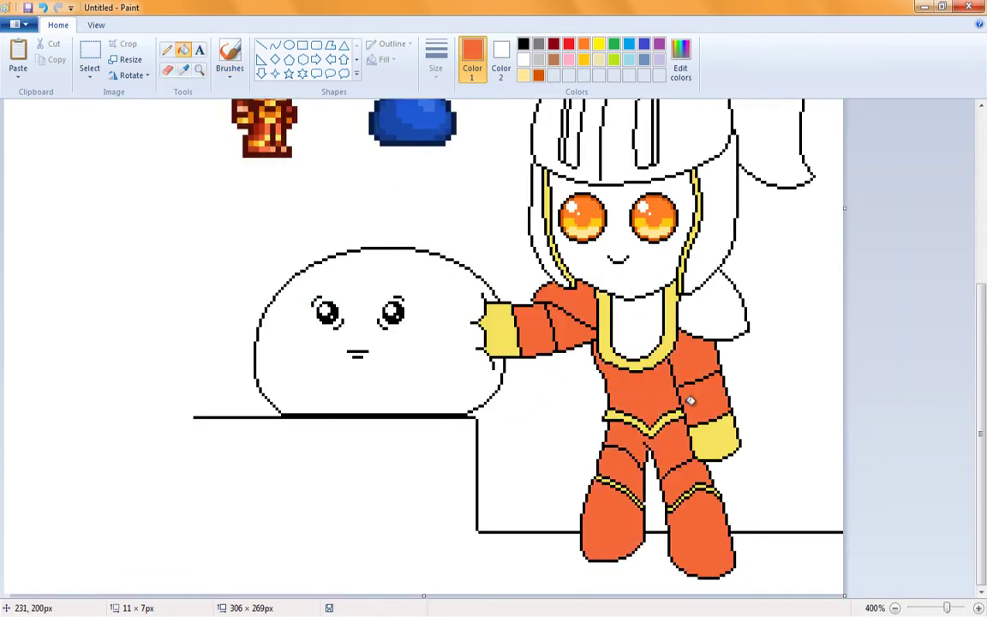
# - Fill the helmet sections and the plume with the same orange-red
pyautogui.click(639, 137)
pyautogui.scroll(3, 639, 258)
pyautogui.click(600, 146)
pyautogui.click(746, 214)
# - Mix a darker orange-red (red 222, green 65, blue 12) and fill the helmet's two vertical slots with it
pyautogui.click(680, 60)
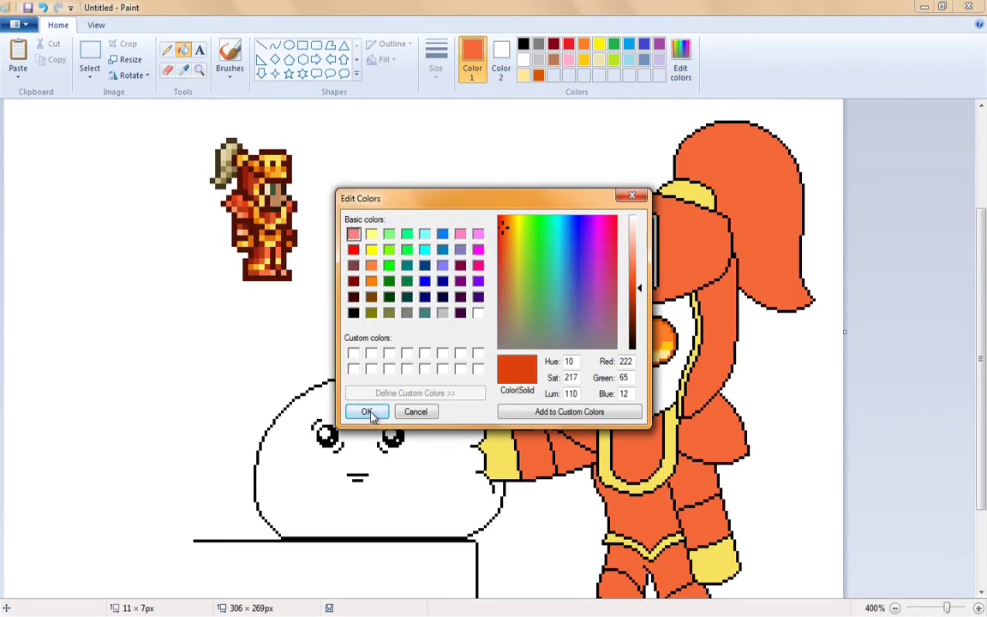
pyautogui.click(367, 413)
pyautogui.click(586, 205)
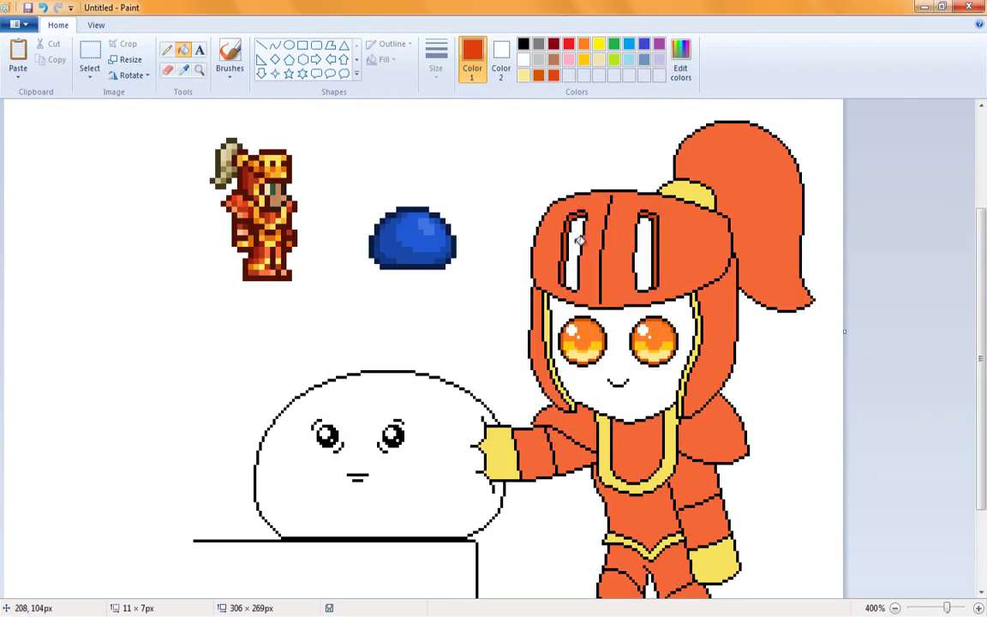
pyautogui.click(579, 240)
pyautogui.click(644, 249)
# - Mix a light peach skin tone and fill the character's face with it
pyautogui.click(681, 60)
pyautogui.click(544, 229)
pyautogui.click(513, 229)
pyautogui.click(355, 411)
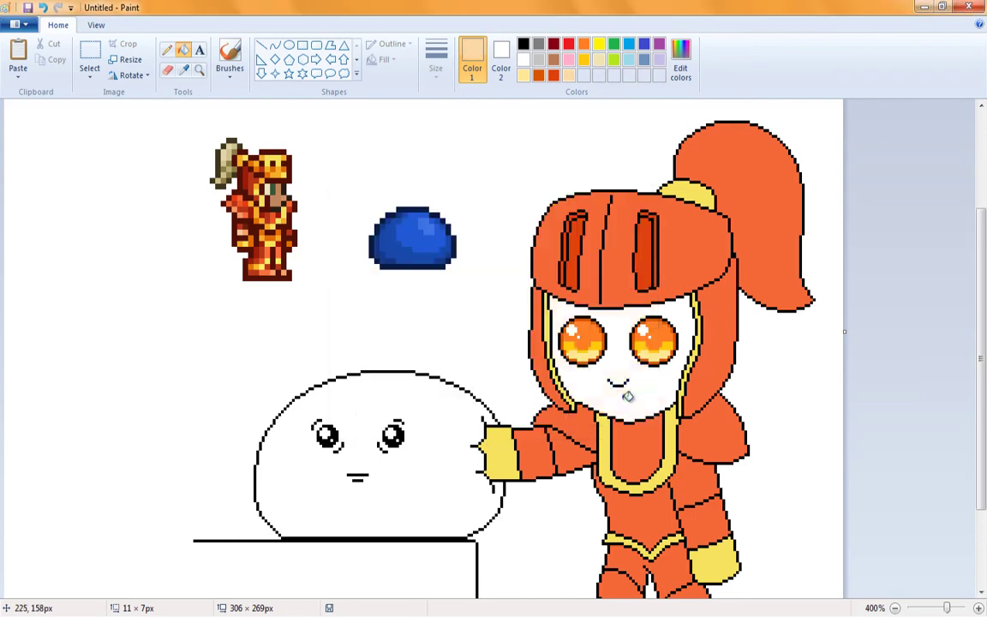
pyautogui.click(628, 396)
pyautogui.click(680, 64)
pyautogui.click(367, 412)
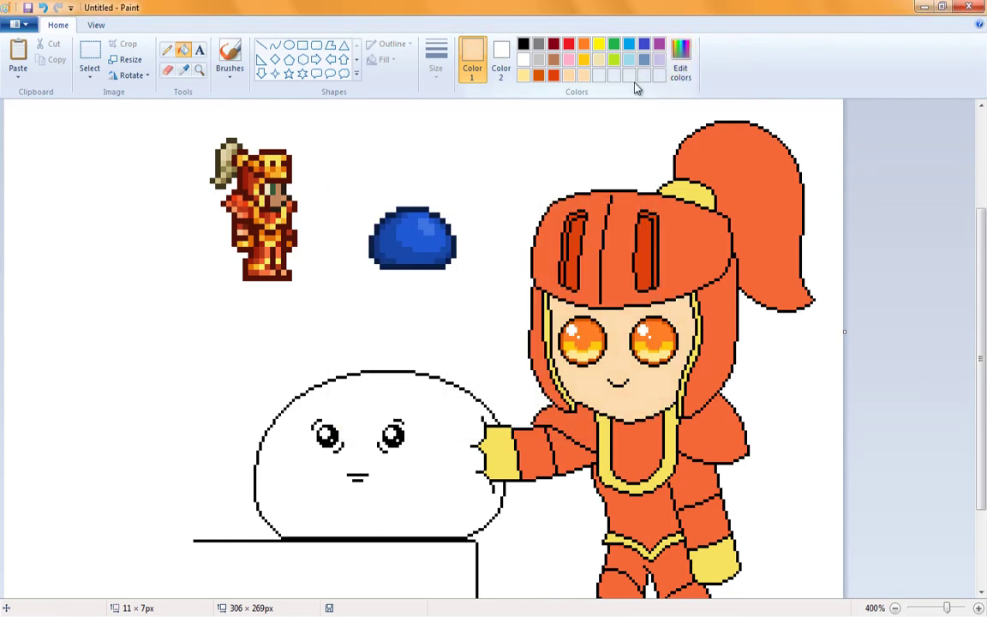
# - Outline a hair fringe in red, sweeping across the forehead over the left-hand eye and down beside the right-hand eye
pyautogui.click(569, 44)
pyautogui.scroll(3, 676, 375)
pyautogui.click(275, 45)
pyautogui.moveTo(690, 225)
pyautogui.mouseDown()
pyautogui.moveTo(553, 294)
pyautogui.moveTo(502, 257)
pyautogui.moveTo(428, 251)
pyautogui.moveTo(446, 259)
pyautogui.mouseUp()
pyautogui.click(443, 257)
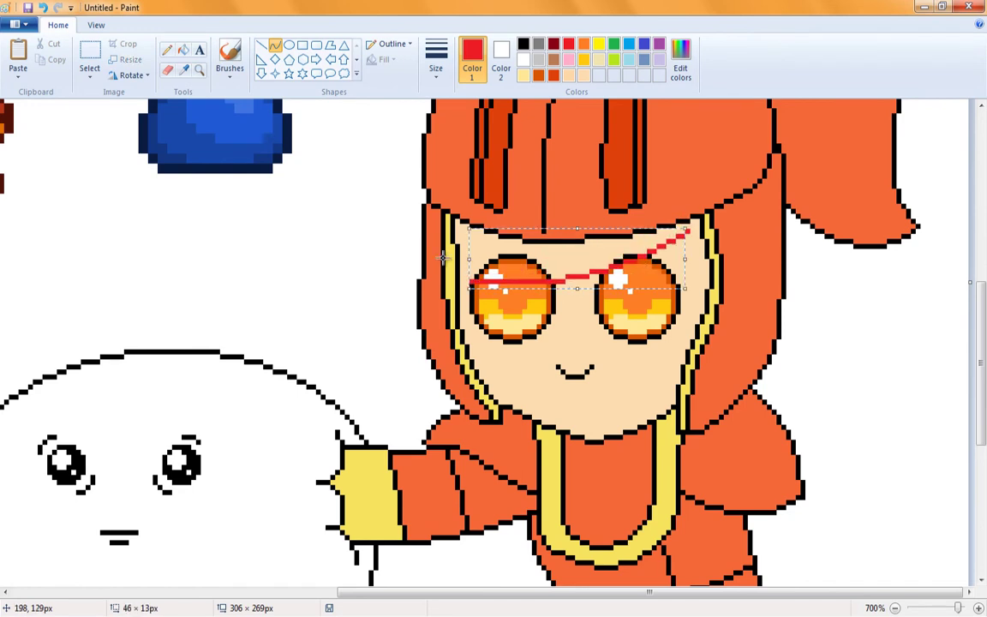
pyautogui.hotkey('ctrl', 'z')
pyautogui.moveTo(437, 220); pyautogui.dragTo(662, 366)
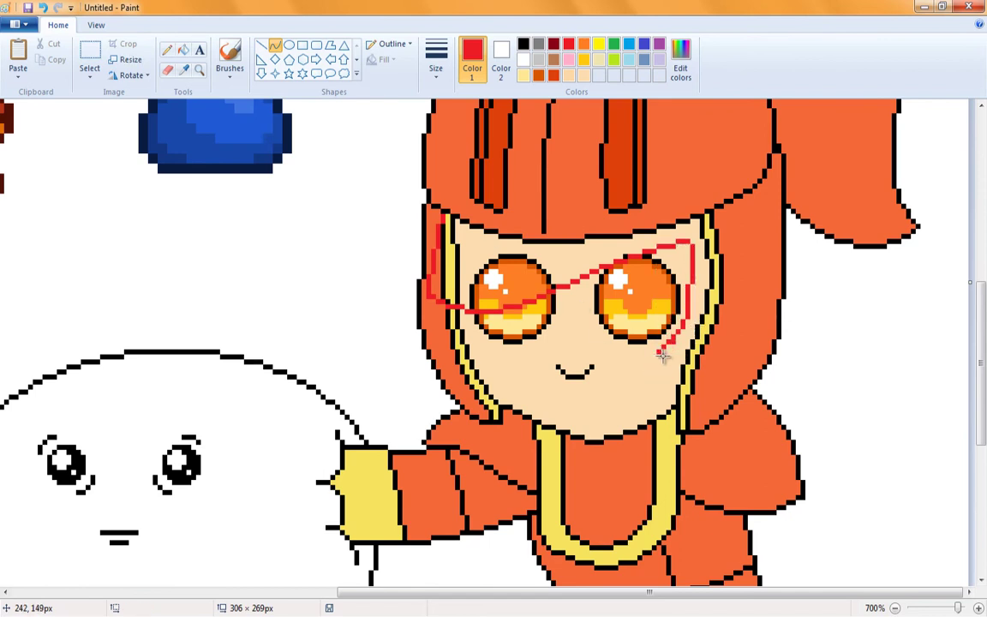
pyautogui.click(167, 49)
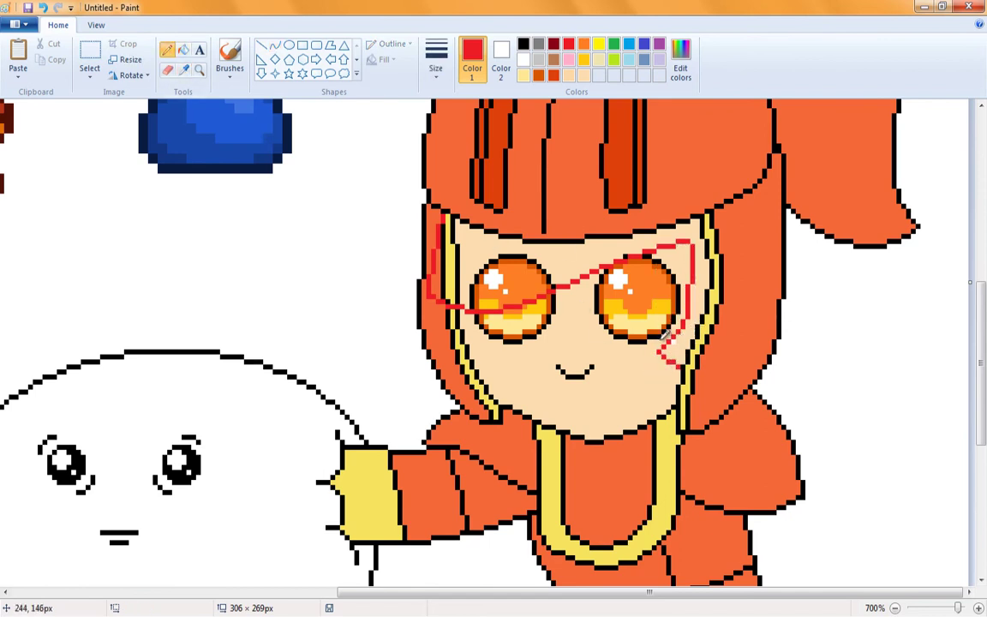
# - Fill the area inside the fringe outline with white, clearing the trim and the part of the left-hand eye it covers
pyautogui.click(184, 49)
pyautogui.click(474, 274)
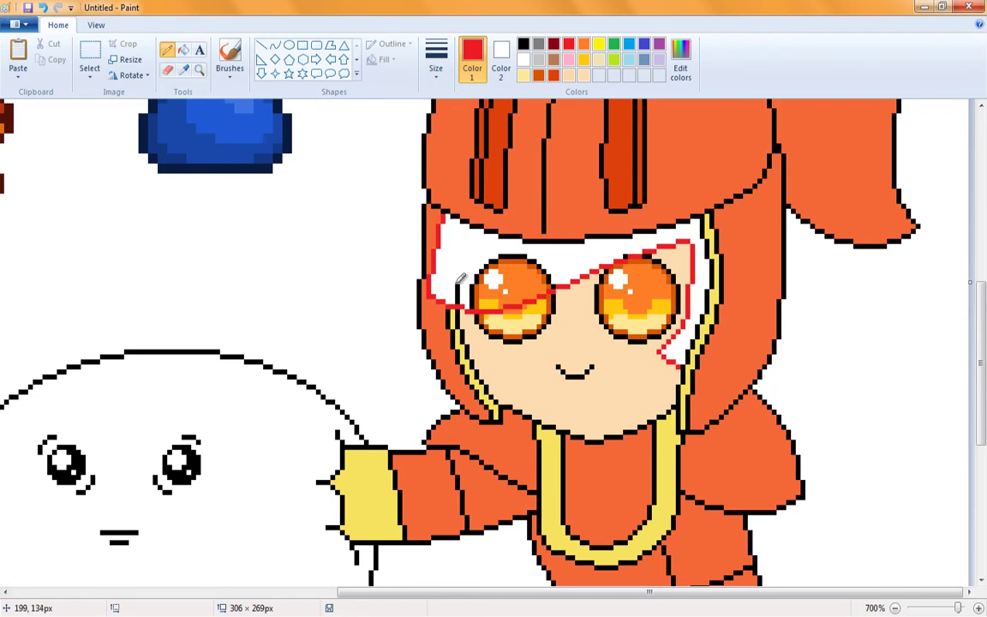
pyautogui.click(184, 48)
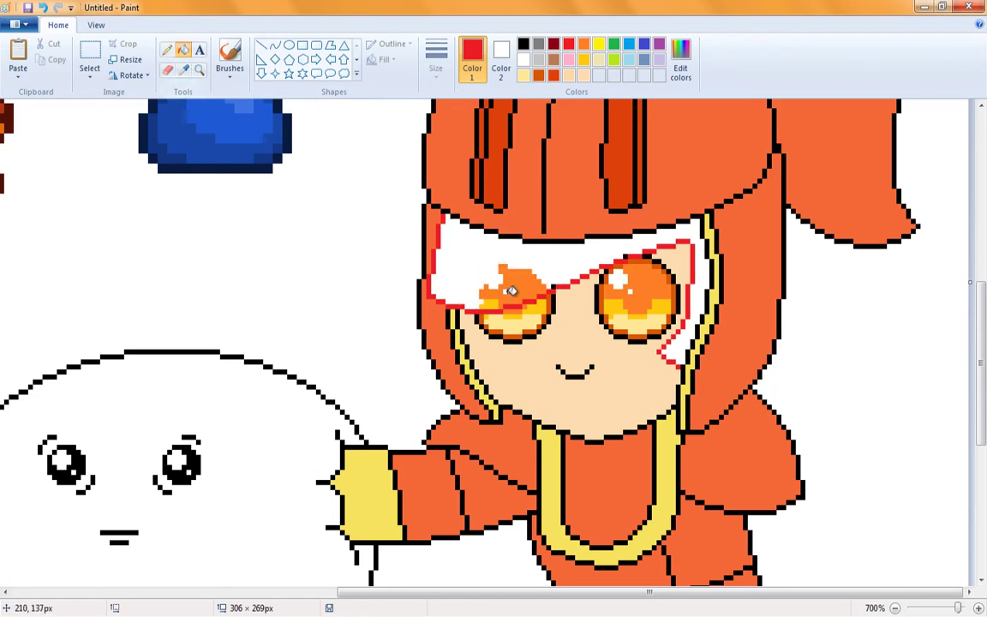
pyautogui.hotkey('ctrl', 'z')
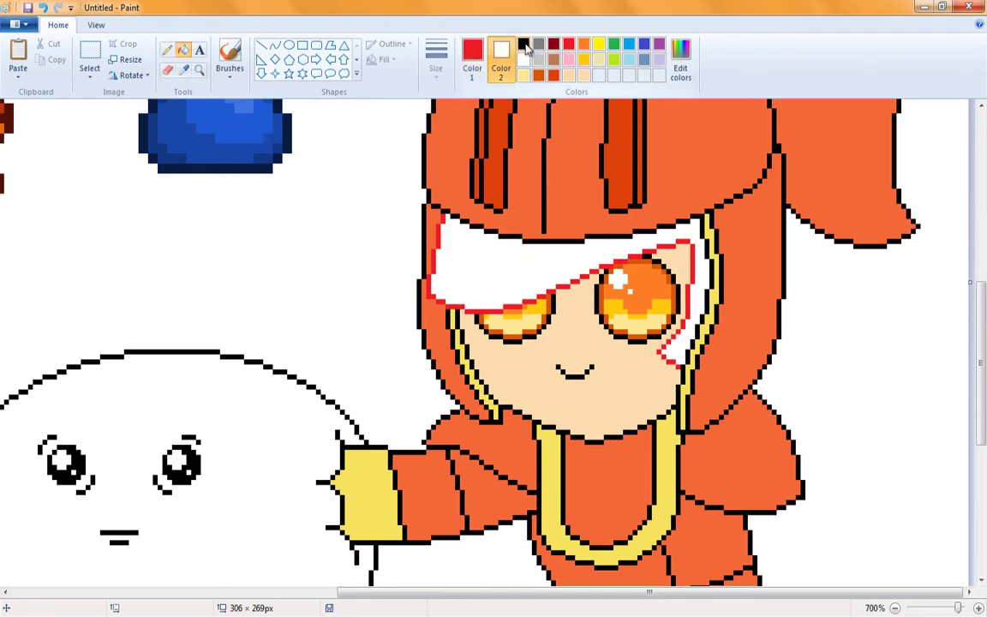
# - Recolour the fringe's red outline black, then mix a dark brown and fill the hair with it
pyautogui.click(523, 59)
pyautogui.click(435, 257)
pyautogui.click(680, 67)
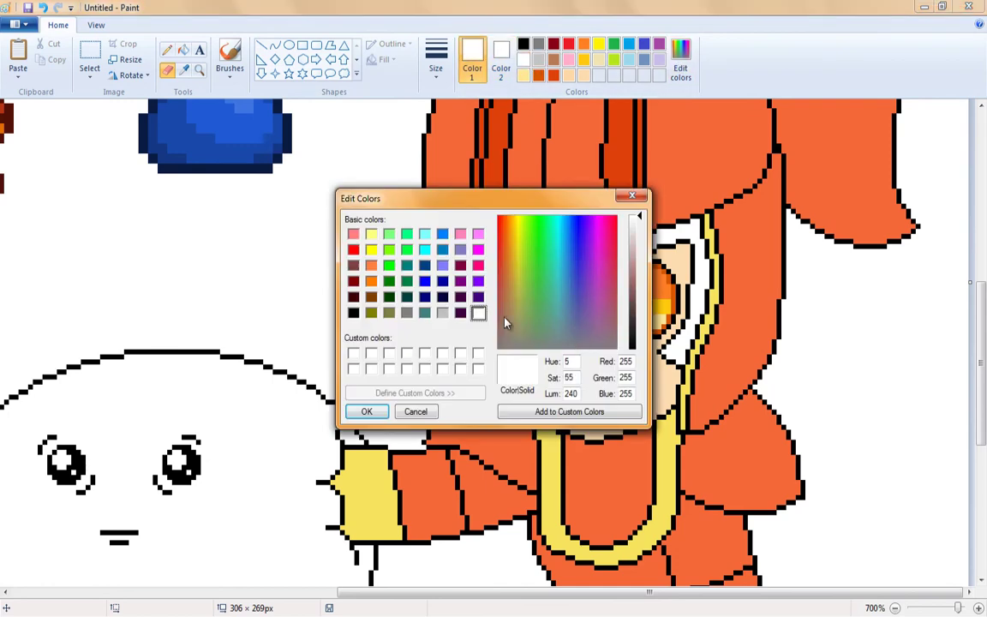
pyautogui.click(505, 304)
pyautogui.click(370, 410)
pyautogui.click(600, 233)
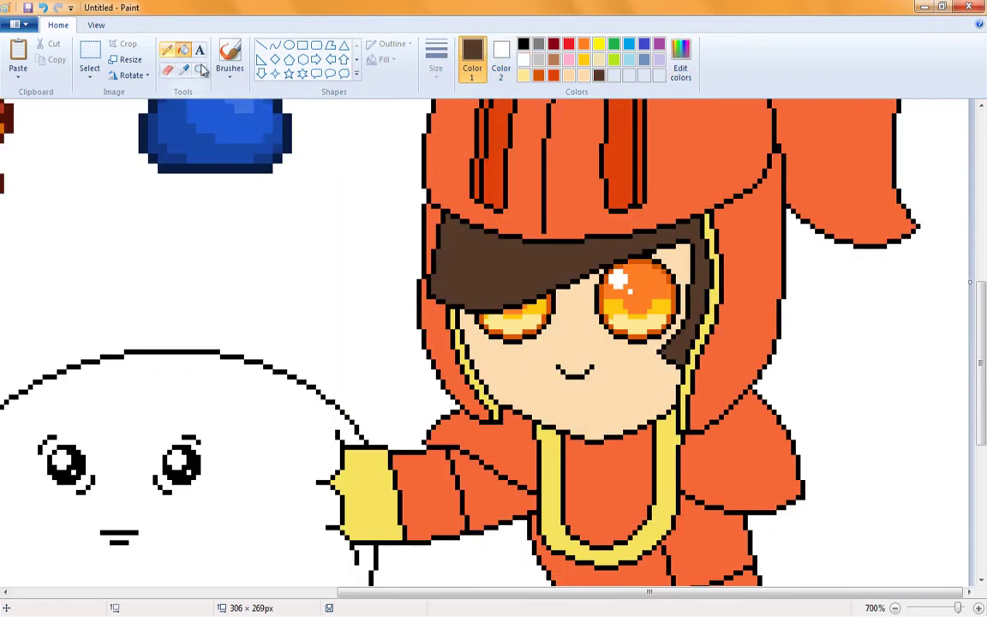
# - Undo the brown hair fringe, its outline and the cleared area beneath it across the face
pyautogui.click(199, 69)
pyautogui.hotkey('ctrl', 'z')
pyautogui.hotkey('ctrl', 'z')
pyautogui.hotkey('ctrl', 'z')
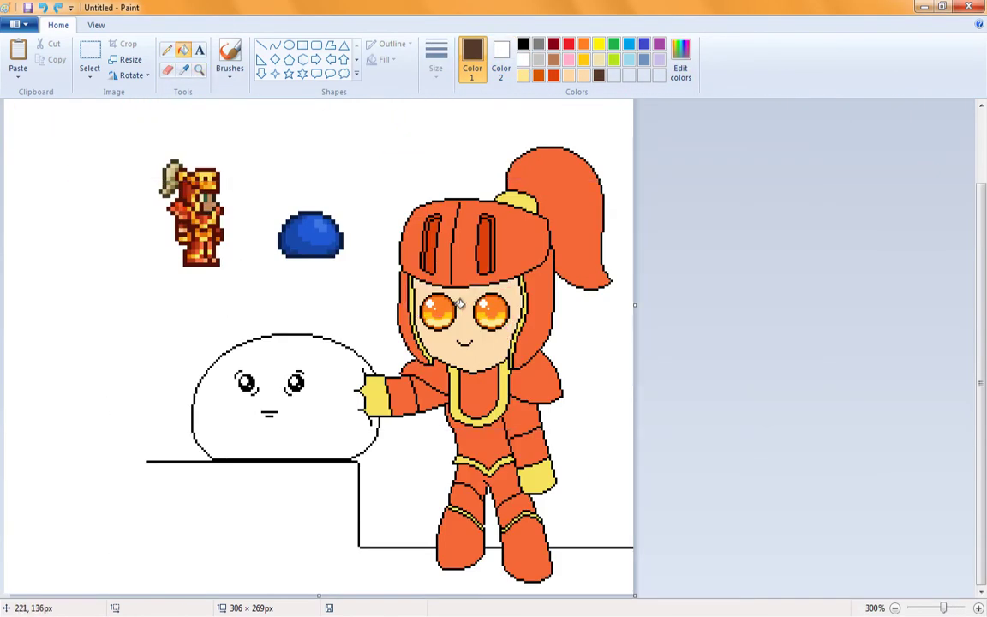
pyautogui.click(553, 312)
pyautogui.click(555, 314)
pyautogui.scroll(-1, 560, 62)
pyautogui.scroll(1, 560, 62)
pyautogui.click(614, 44)
pyautogui.click(275, 45)
pyautogui.moveTo(367, 259); pyautogui.dragTo(351, 338)
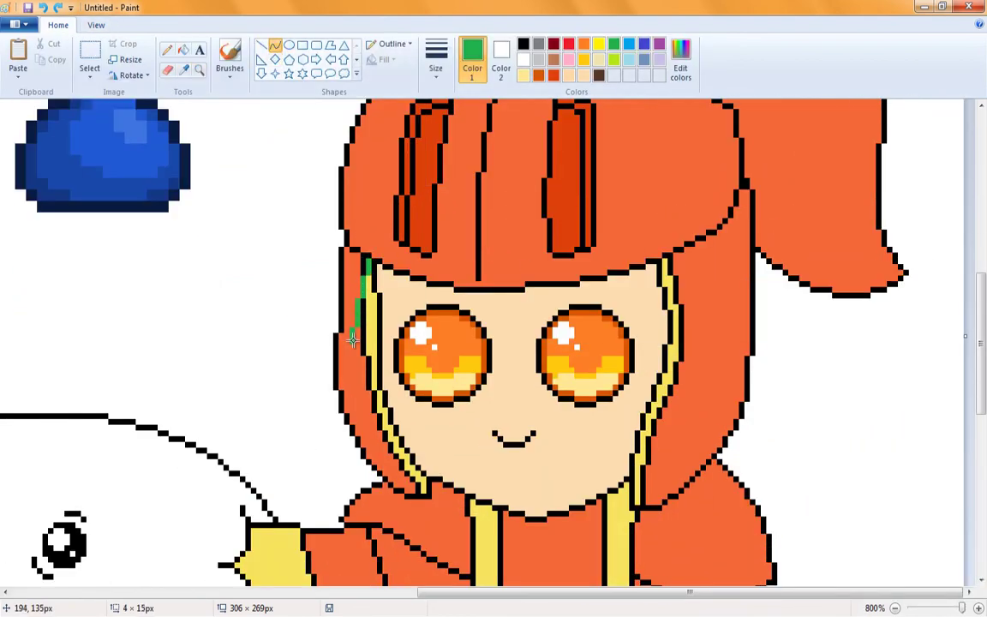
pyautogui.moveTo(364, 262); pyautogui.dragTo(352, 329)
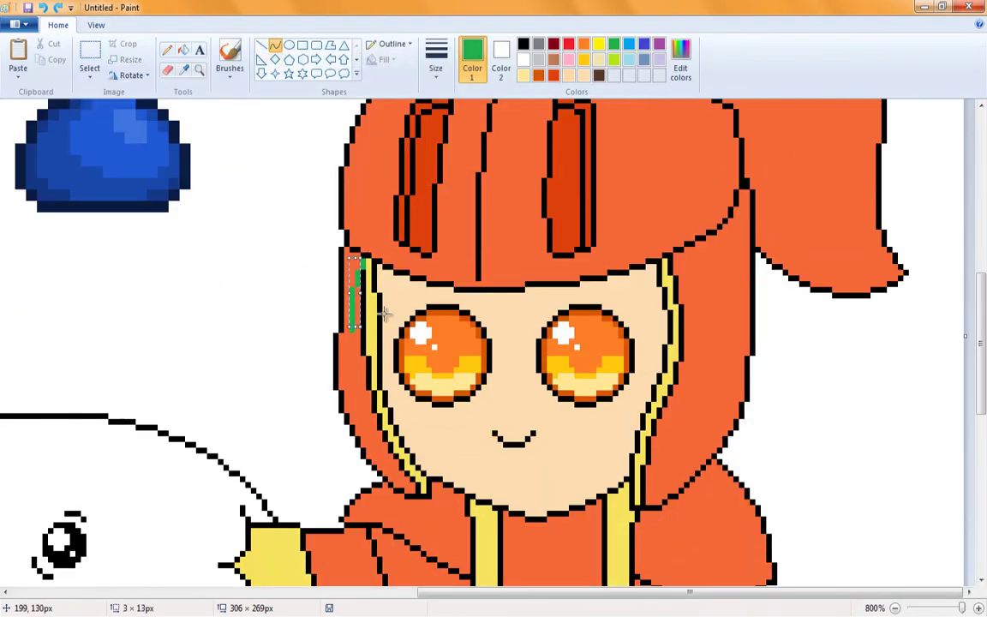
pyautogui.moveTo(386, 289)
pyautogui.mouseDown()
pyautogui.moveTo(402, 289)
pyautogui.moveTo(408, 306)
pyautogui.mouseUp()
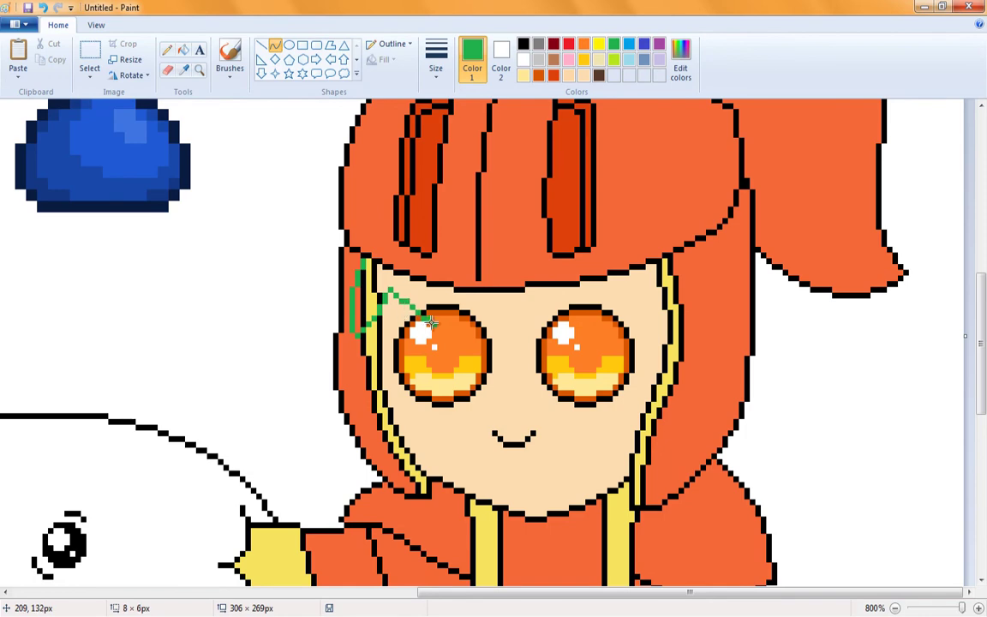
# - Select the eyes and mouth and move them slightly up the face, leaving the skin tone behind them
pyautogui.scroll(-2, 193, 61)
pyautogui.scroll(1, 192, 61)
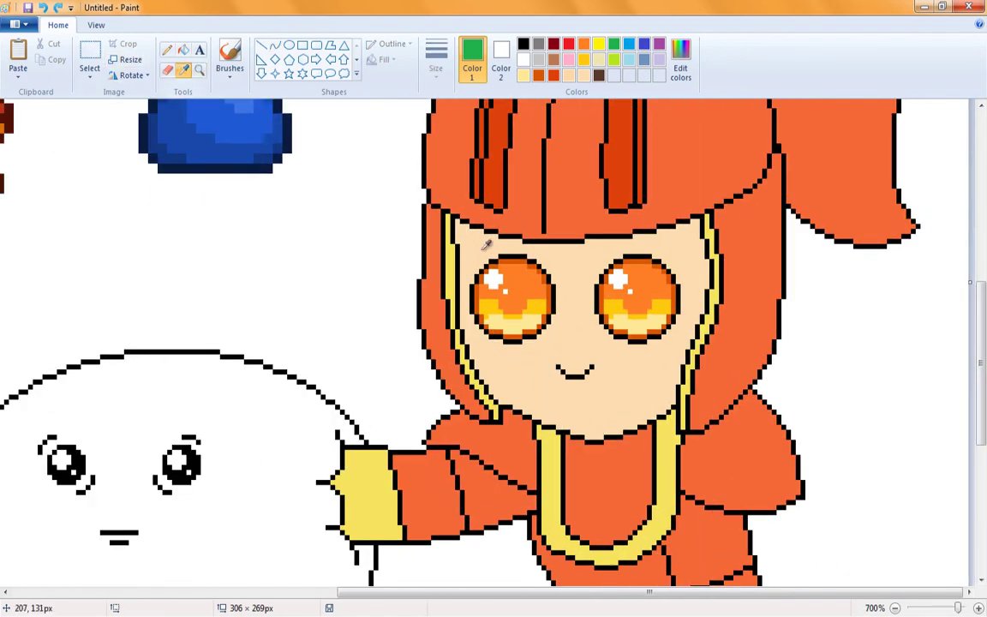
pyautogui.click(89, 57)
pyautogui.moveTo(464, 251); pyautogui.dragTo(678, 341)
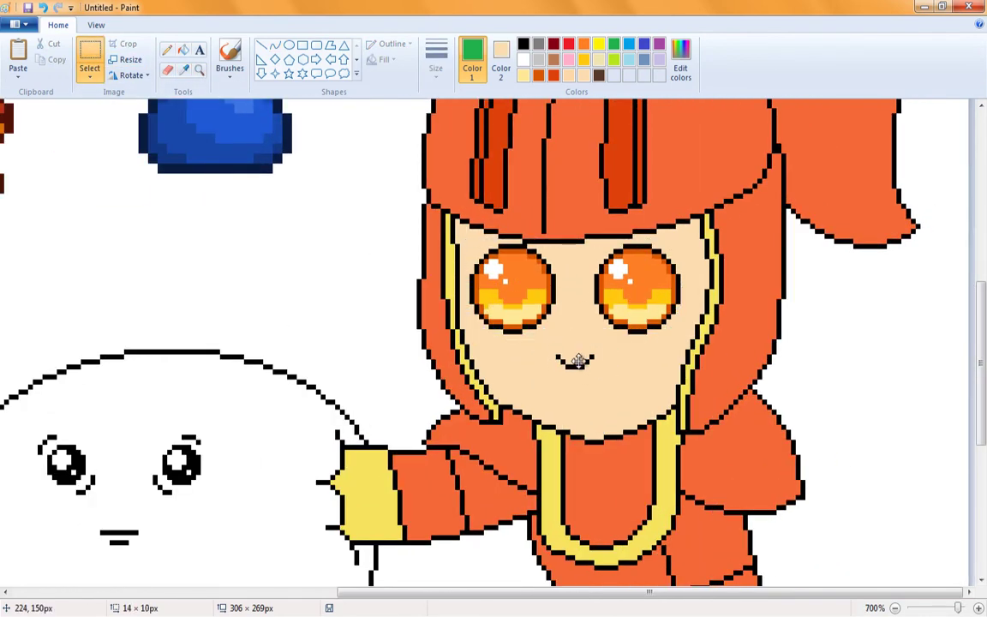
# - Fill the slime's body with the mid blue of the reference slime
pyautogui.scroll(-1, 569, 357)
pyautogui.click(184, 50)
pyautogui.click(434, 296)
pyautogui.scroll(-1, 221, 90)
# - Outline a highlight across the slime's upper right and small ones around the gloved hand, filling them with lighter blue
pyautogui.click(167, 49)
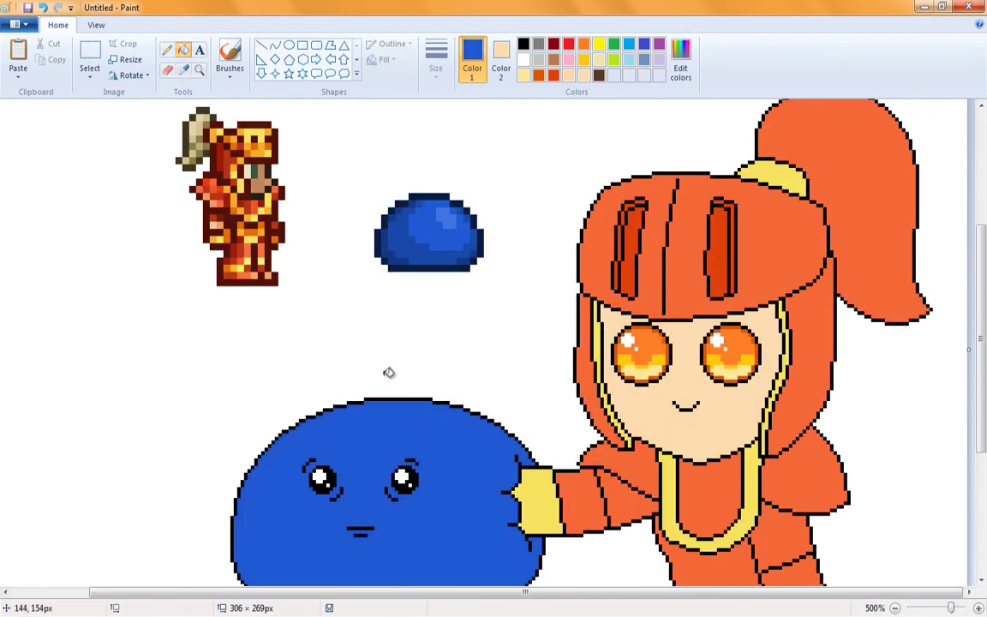
pyautogui.scroll(1, 483, 300)
pyautogui.moveTo(483, 300); pyautogui.dragTo(489, 313)
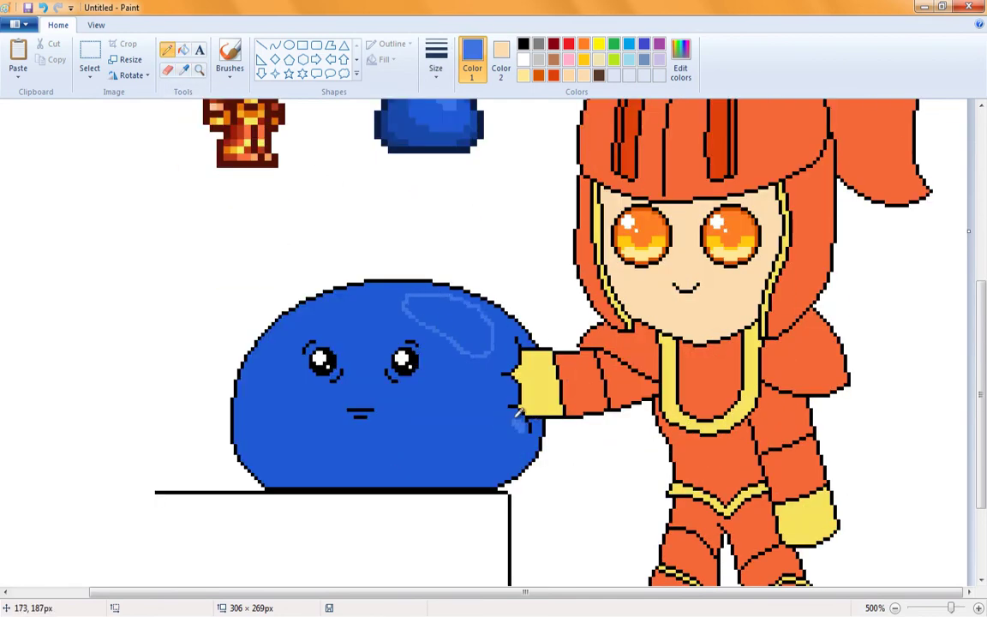
pyautogui.click(183, 50)
pyautogui.click(446, 321)
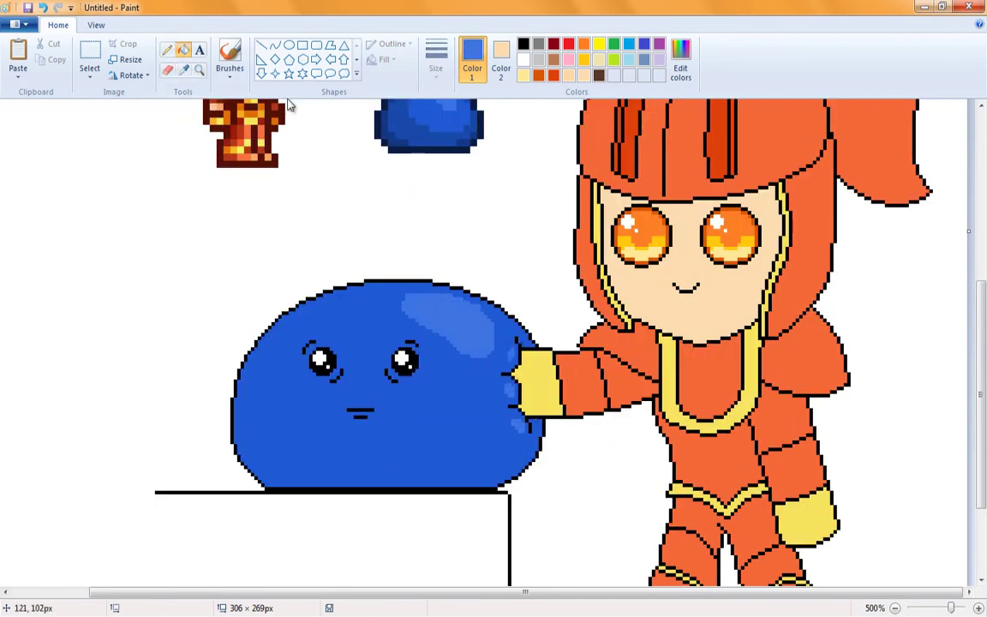
# - Mix a light salmon orange and draw curved highlights along the leg armour and the outstretched arm
pyautogui.click(199, 68)
pyautogui.click(681, 61)
pyautogui.click(368, 409)
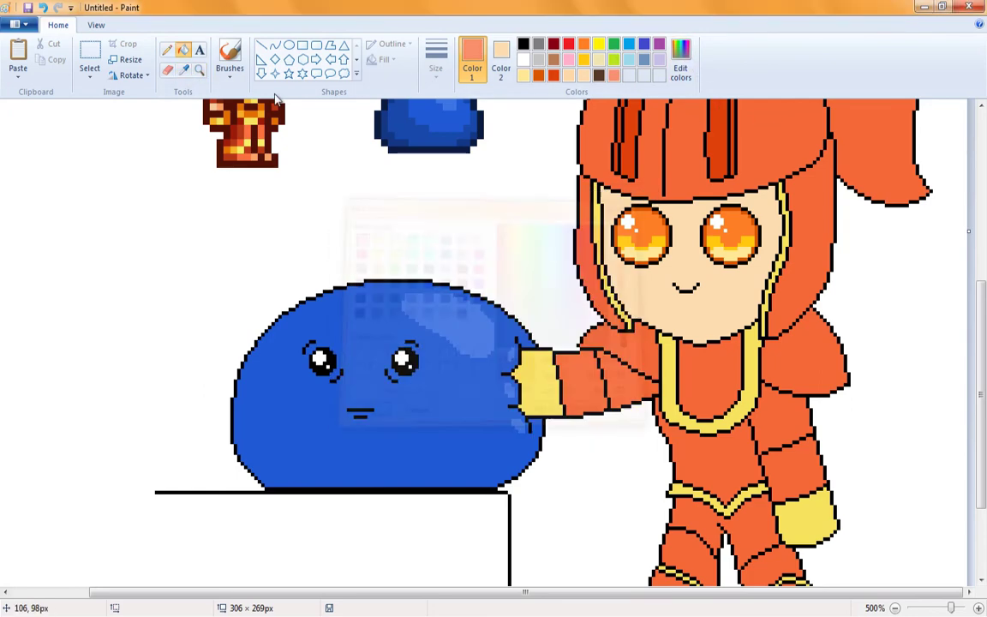
pyautogui.click(677, 294)
pyautogui.click(677, 294)
pyautogui.scroll(-3, 677, 294)
pyautogui.click(274, 45)
pyautogui.moveTo(610, 424); pyautogui.dragTo(610, 485)
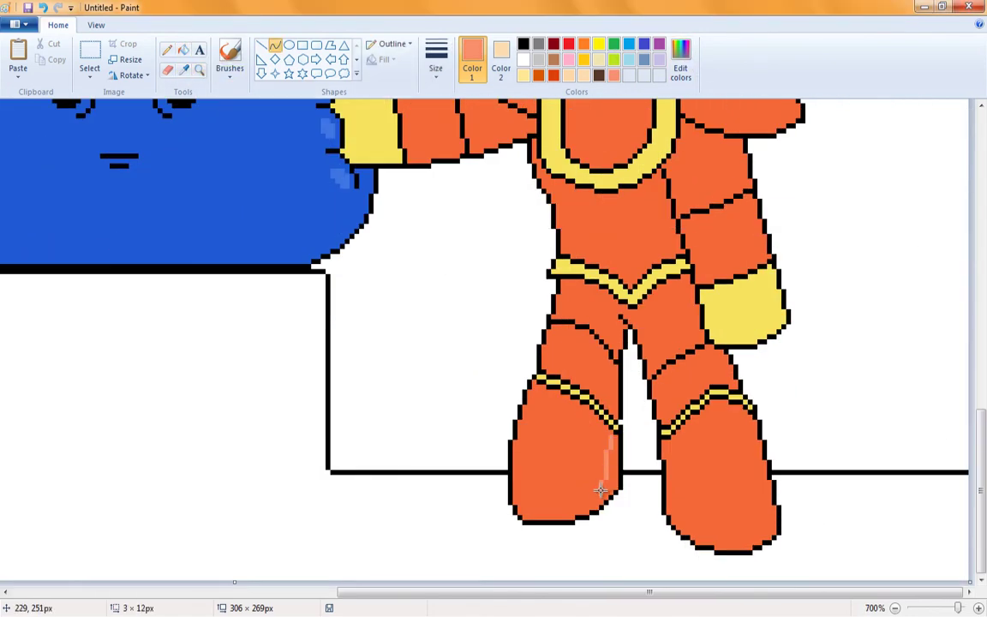
pyautogui.click(600, 490)
pyautogui.moveTo(751, 426); pyautogui.dragTo(767, 524)
pyautogui.scroll(3, 683, 459)
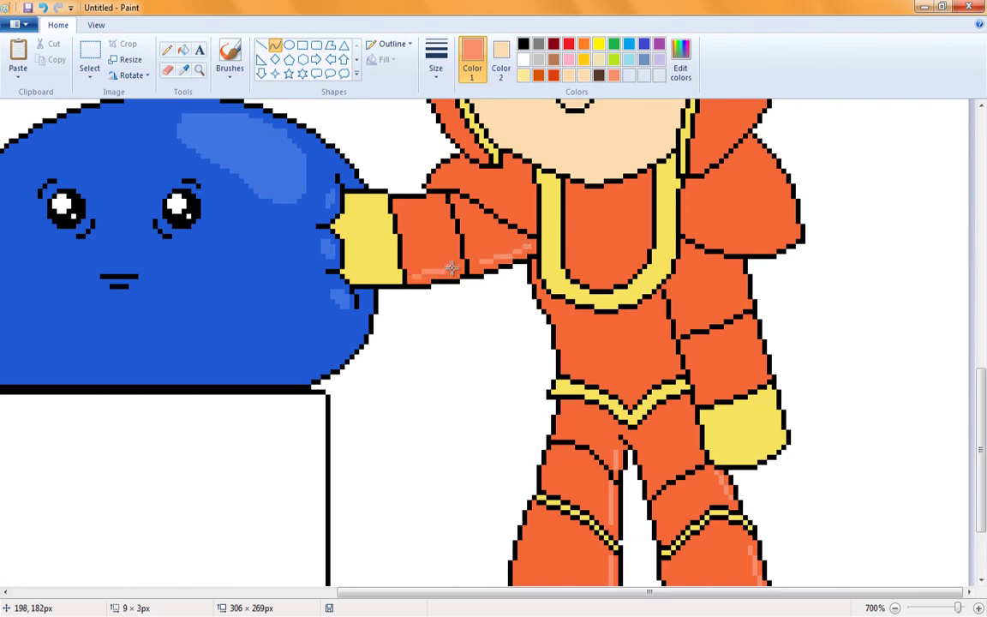
# - Draw light salmon highlight curves on the chest plate, the right-hand shoulder guard and the side of the torso
pyautogui.moveTo(647, 184); pyautogui.dragTo(617, 272)
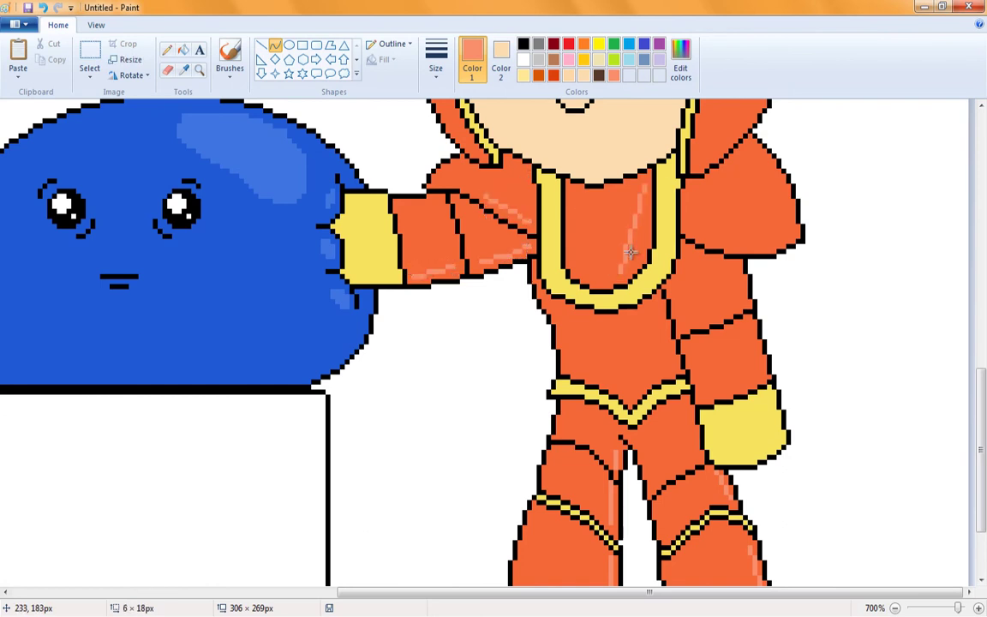
pyautogui.click(635, 231)
pyautogui.moveTo(750, 148); pyautogui.dragTo(801, 233)
pyautogui.moveTo(660, 309); pyautogui.dragTo(677, 362)
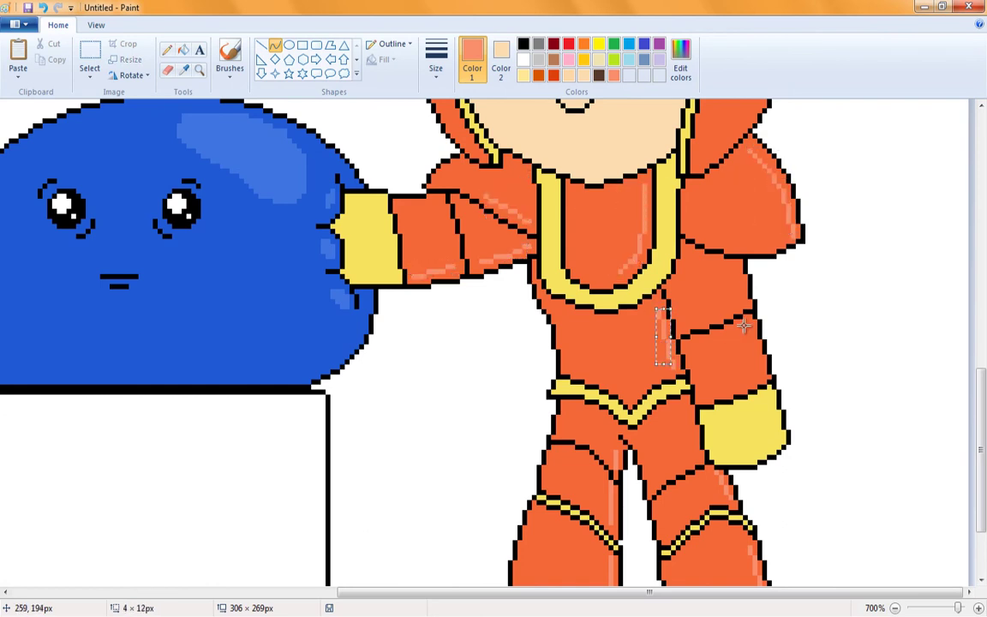
# - Draw light salmon highlight curves on both helmet side guards, beside the helmet's centre ridge and along its right-hand edge
pyautogui.scroll(3, 735, 276)
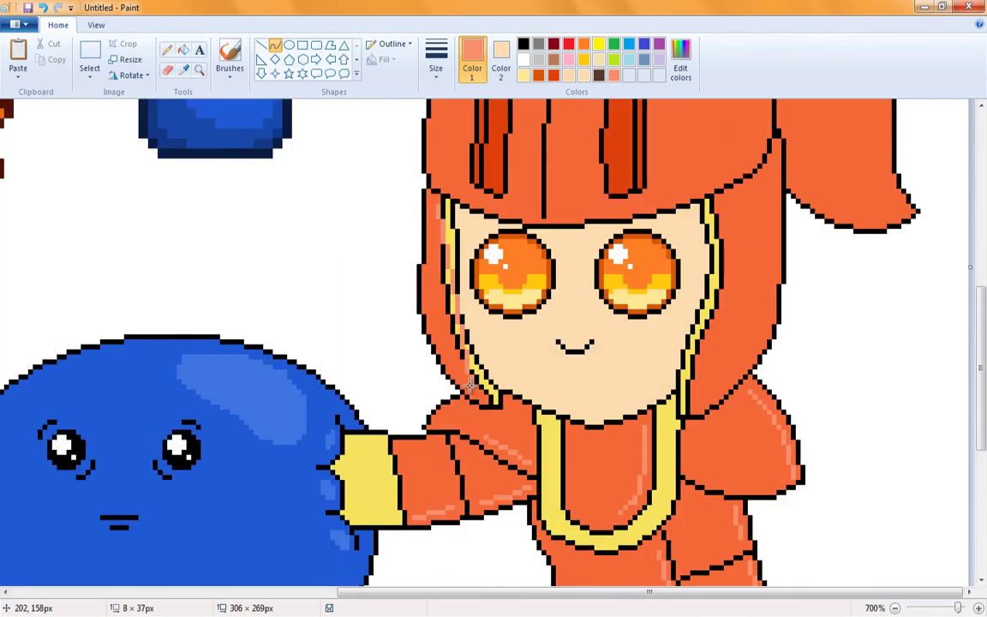
pyautogui.moveTo(735, 363); pyautogui.dragTo(760, 280)
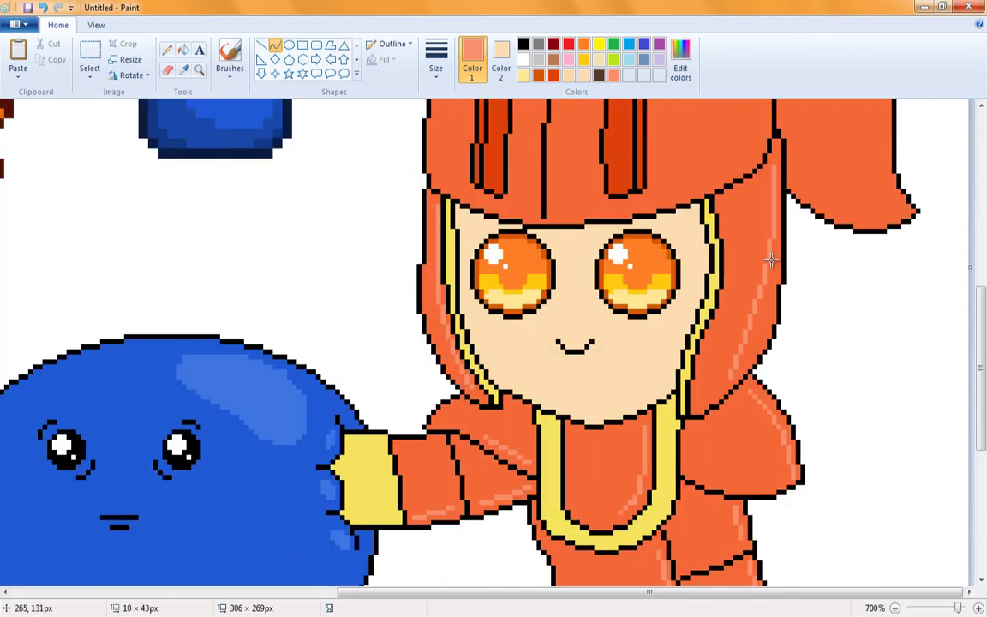
pyautogui.scroll(2, 545, 163)
pyautogui.moveTo(544, 161); pyautogui.dragTo(538, 334)
pyautogui.click(533, 225)
pyautogui.moveTo(757, 195); pyautogui.dragTo(668, 317)
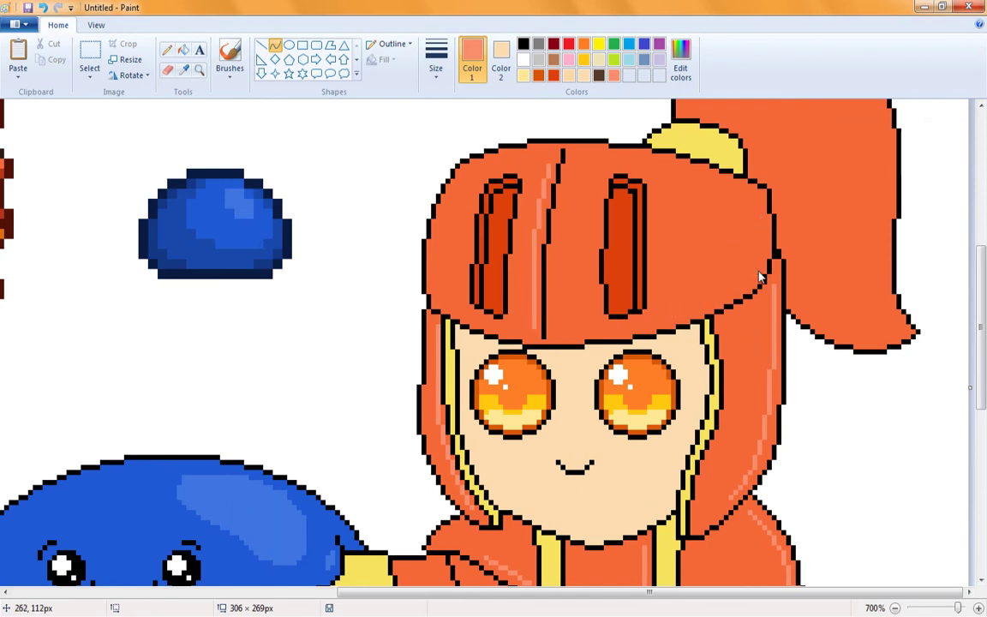
pyautogui.moveTo(702, 257); pyautogui.dragTo(728, 283)
# - Recolour the helmet's plume from armour orange to pale cream
pyautogui.click(184, 49)
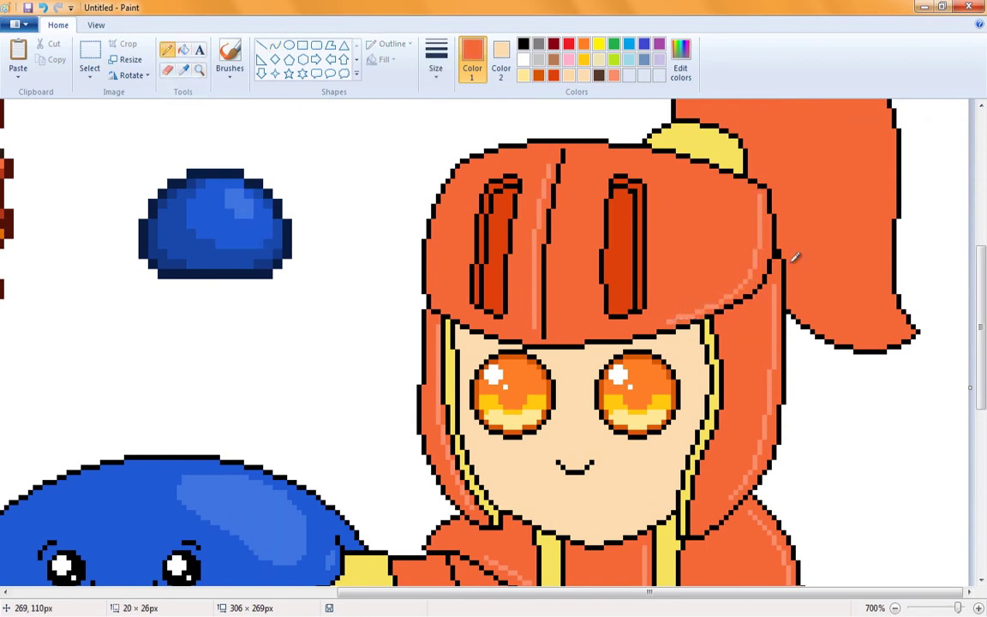
pyautogui.click(524, 74)
pyautogui.click(852, 189)
pyautogui.scroll(-6, 467, 543)
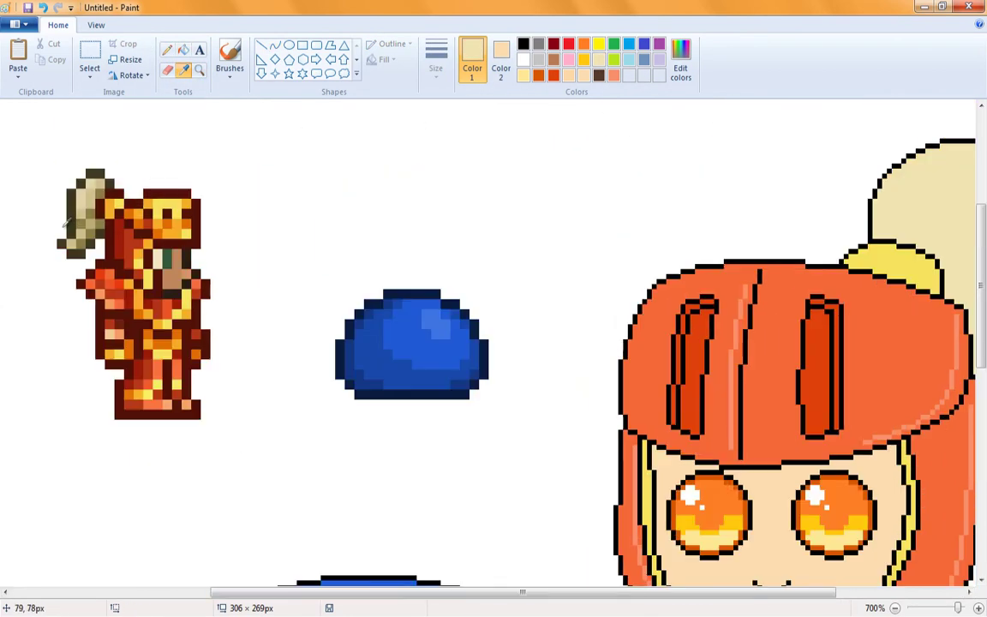
# - Mix a paler yellow and draw highlight lines on the gloves, the collar and the belt trim
pyautogui.scroll(5, 199, 75)
pyautogui.click(274, 44)
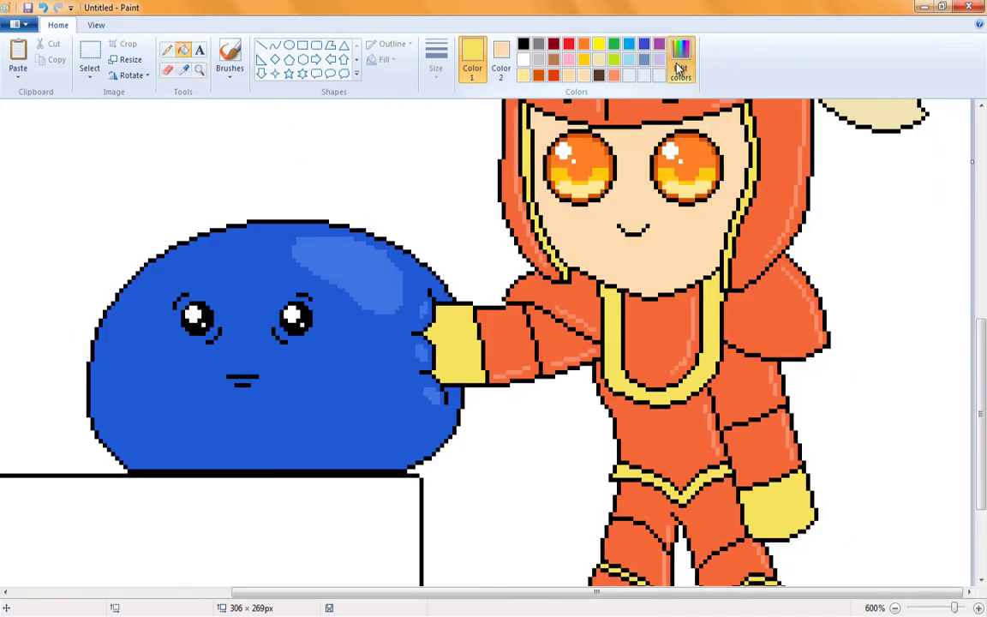
pyautogui.click(680, 69)
pyautogui.click(366, 410)
pyautogui.scroll(-3, 786, 346)
pyautogui.scroll(2, 800, 482)
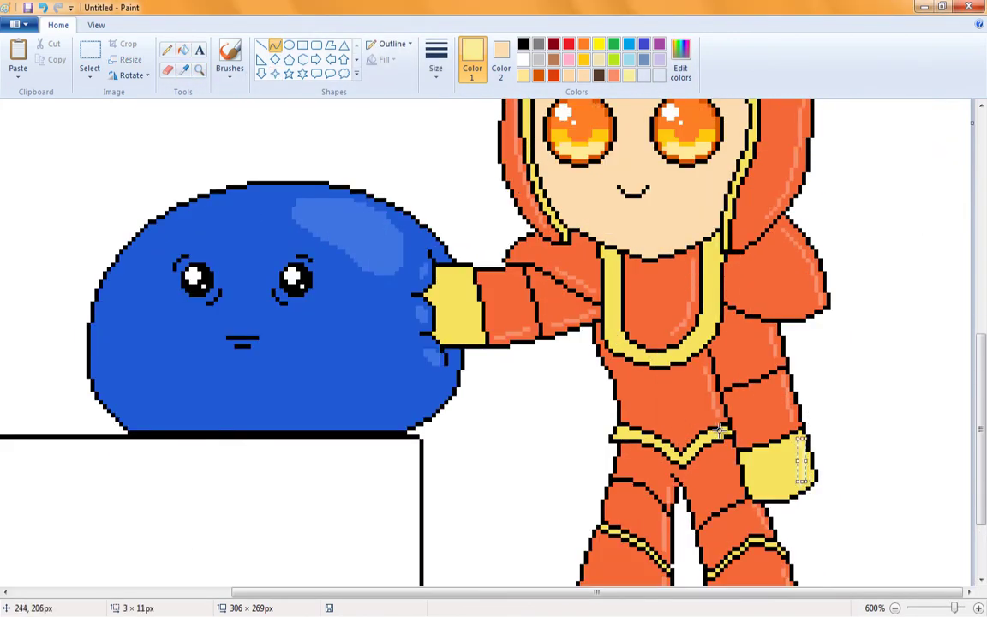
pyautogui.scroll(1, 257, 37)
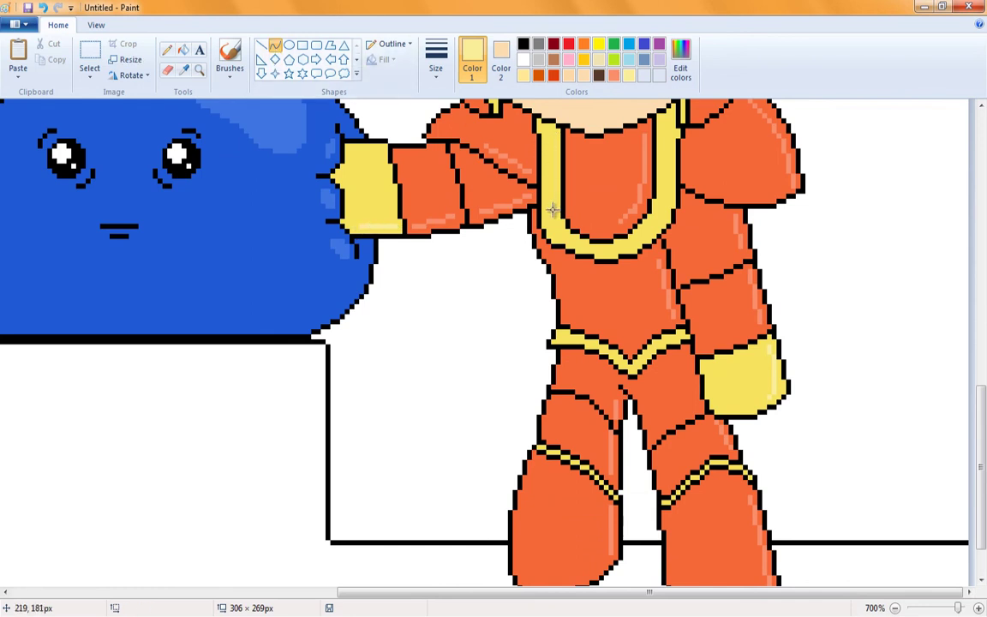
pyautogui.moveTo(553, 210); pyautogui.dragTo(636, 364)
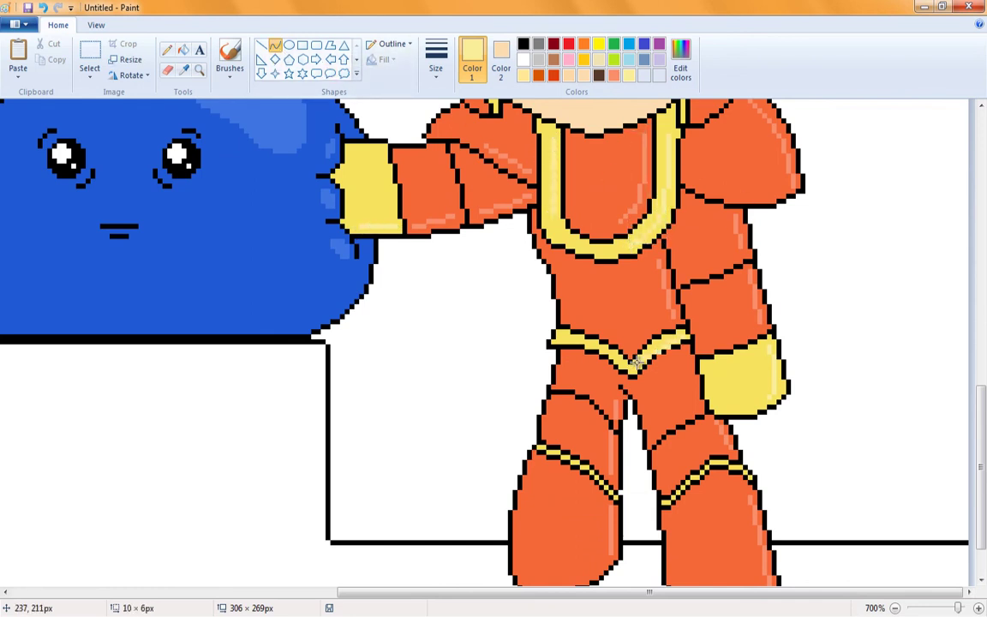
# - Add pale yellow highlight pixels to the helmet trim around the face and to the band below the plume
pyautogui.scroll(5, 566, 342)
pyautogui.click(167, 49)
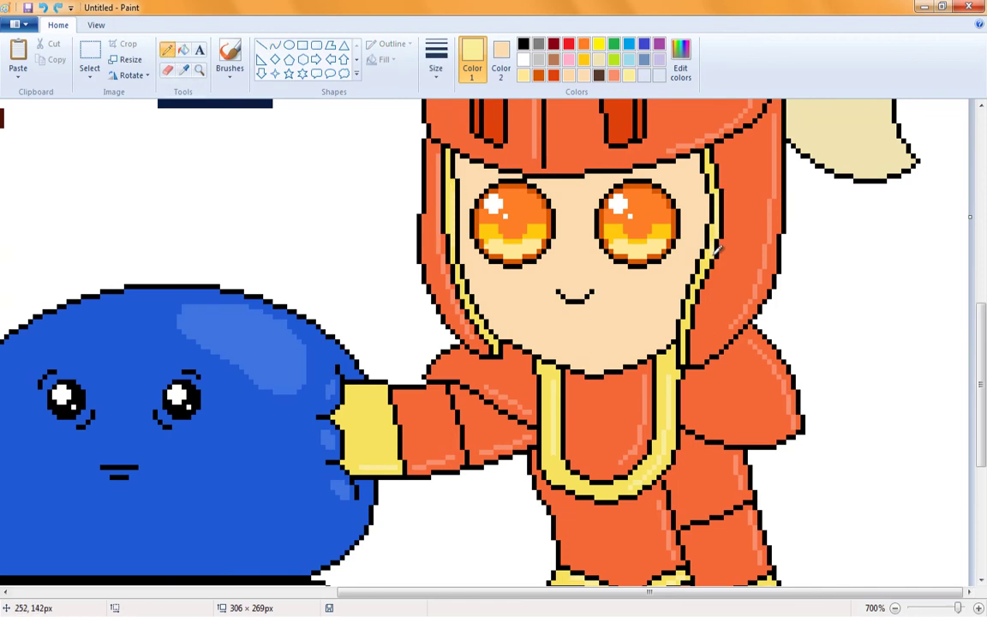
pyautogui.scroll(3, 457, 252)
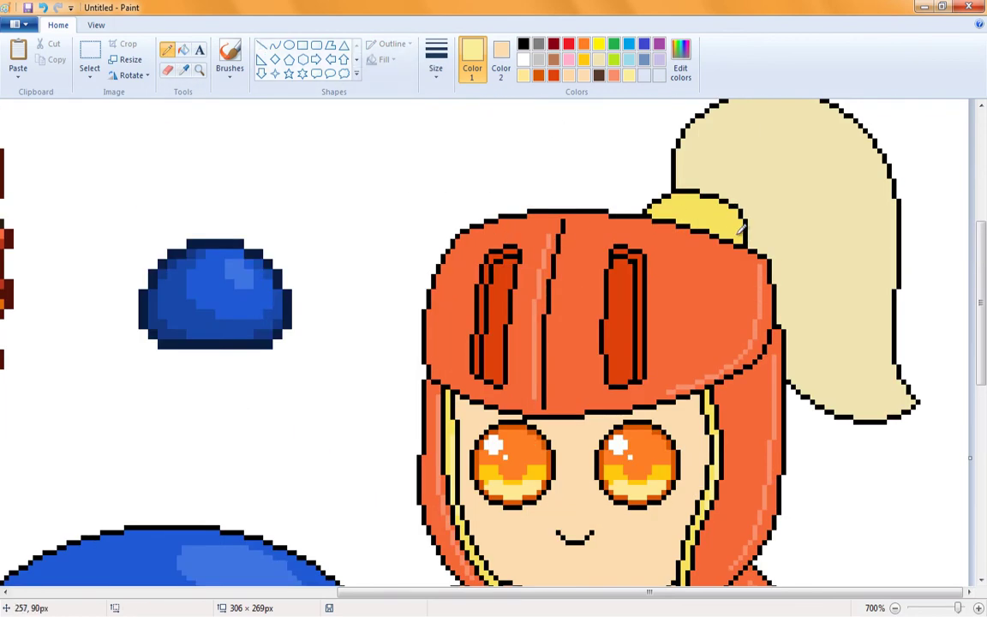
# - Mix a slightly darker peach and outline shadow areas down the face's left-hand side and beneath the helmet rim
pyautogui.click(183, 70)
pyautogui.scroll(-6, 385, 257)
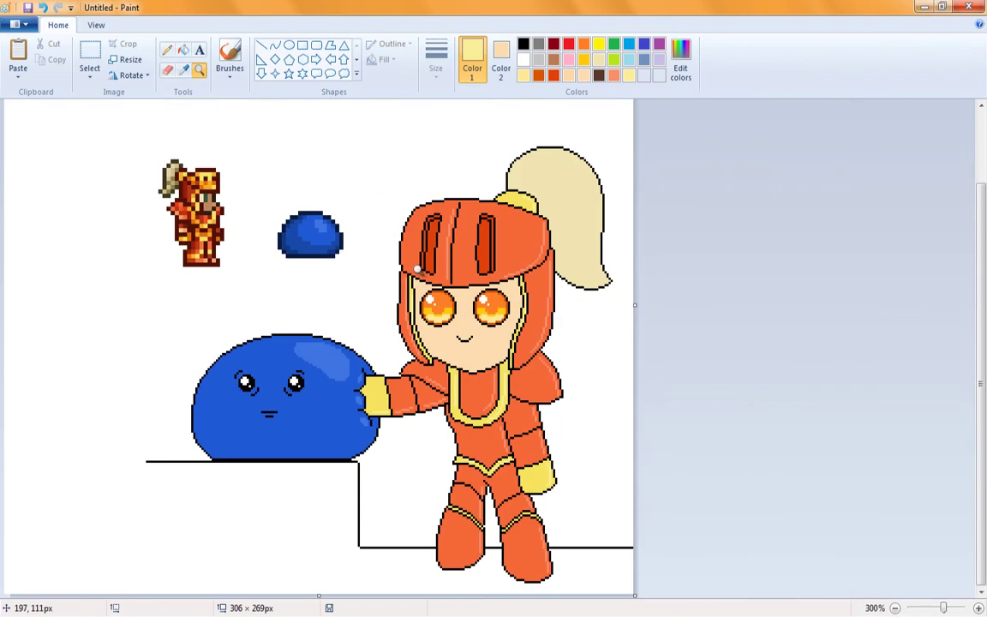
pyautogui.scroll(4, 518, 248)
pyautogui.scroll(2, 668, 342)
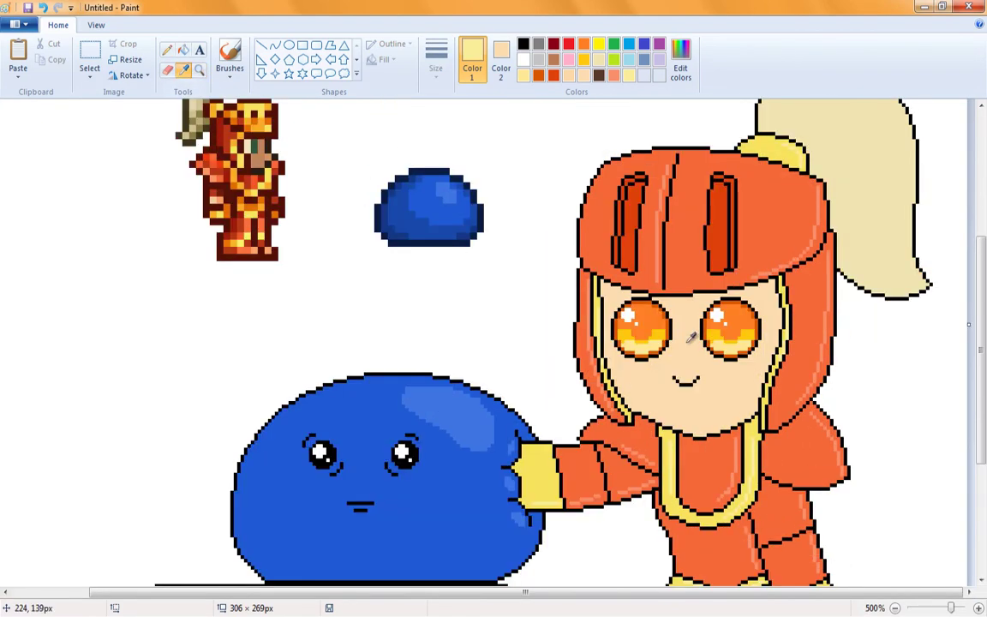
pyautogui.click(680, 69)
pyautogui.press('Escape')
pyautogui.click(274, 45)
pyautogui.scroll(2, 462, 283)
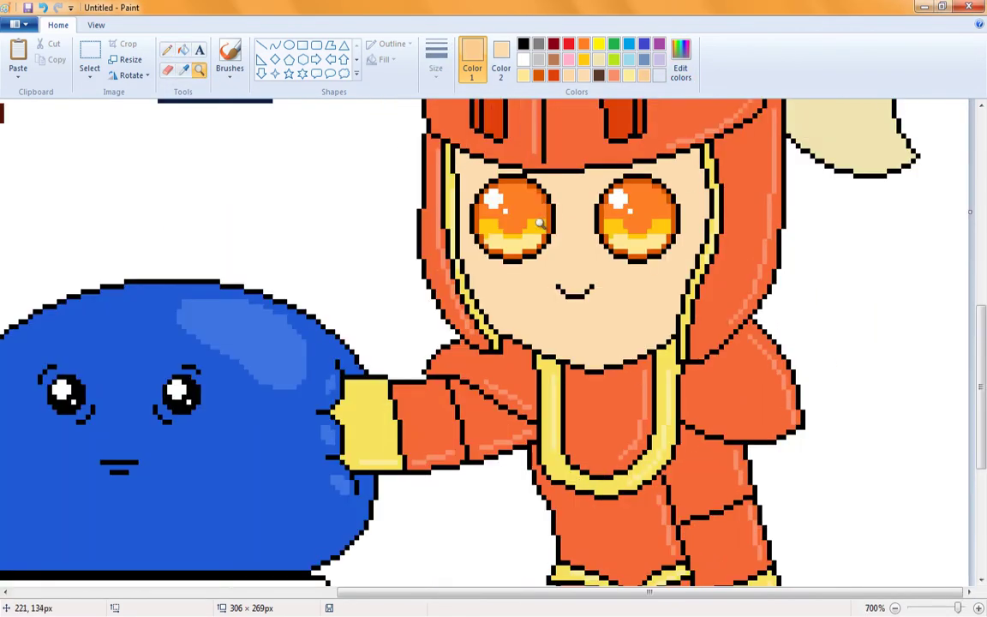
pyautogui.moveTo(559, 368); pyautogui.dragTo(568, 474)
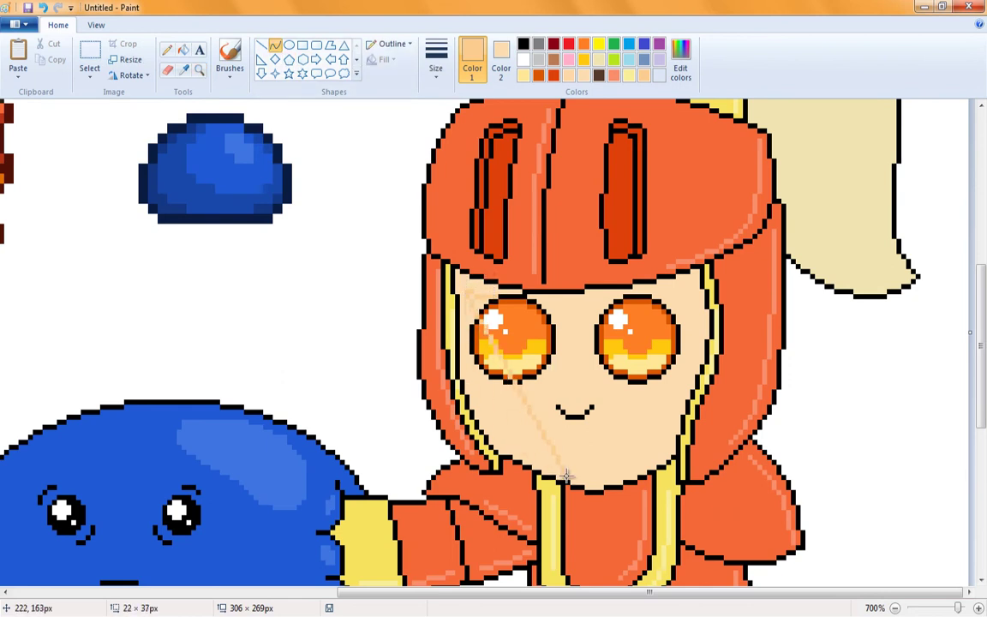
pyautogui.moveTo(514, 411); pyautogui.dragTo(394, 374)
pyautogui.moveTo(529, 243); pyautogui.dragTo(543, 303)
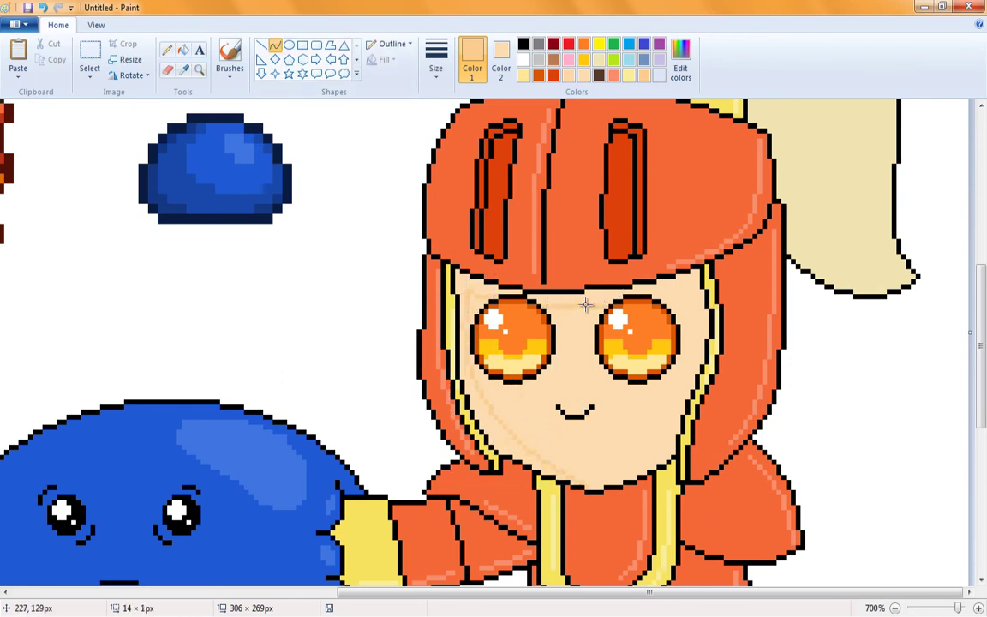
pyautogui.moveTo(643, 283); pyautogui.dragTo(696, 290)
# - Fill the outlined shadow areas on the face with the darker peach
pyautogui.click(183, 49)
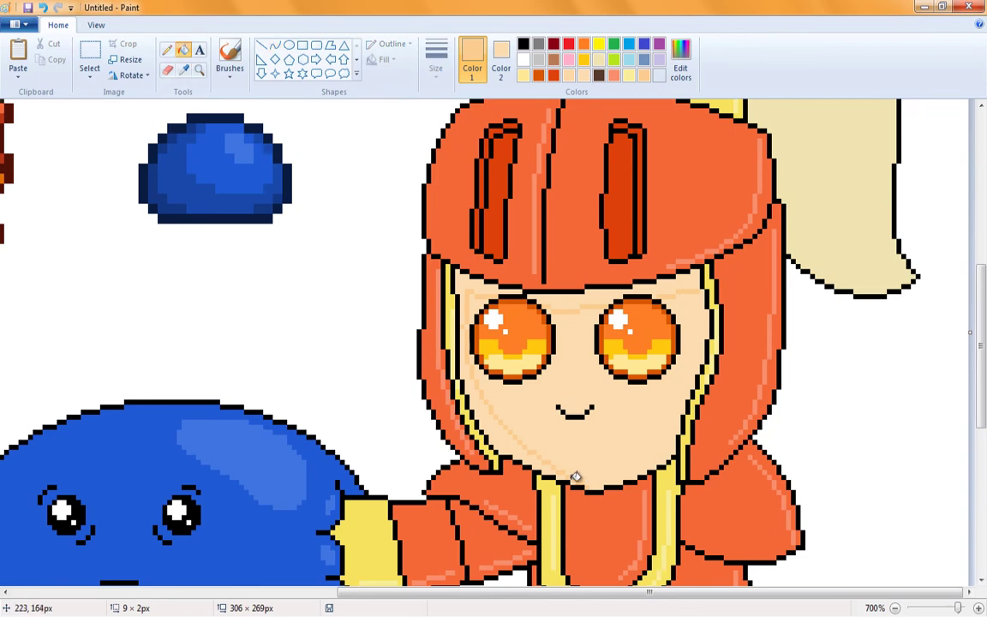
pyautogui.click(514, 307)
pyautogui.click(167, 50)
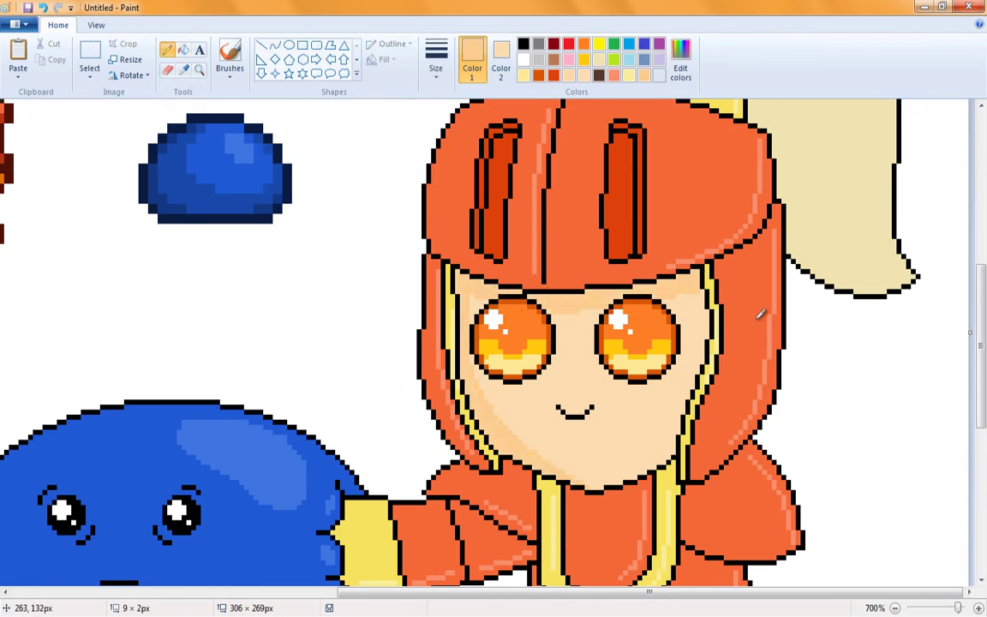
# - Mix a darker cream and draw curved strand lines following the plume from its base towards the tip
pyautogui.click(680, 60)
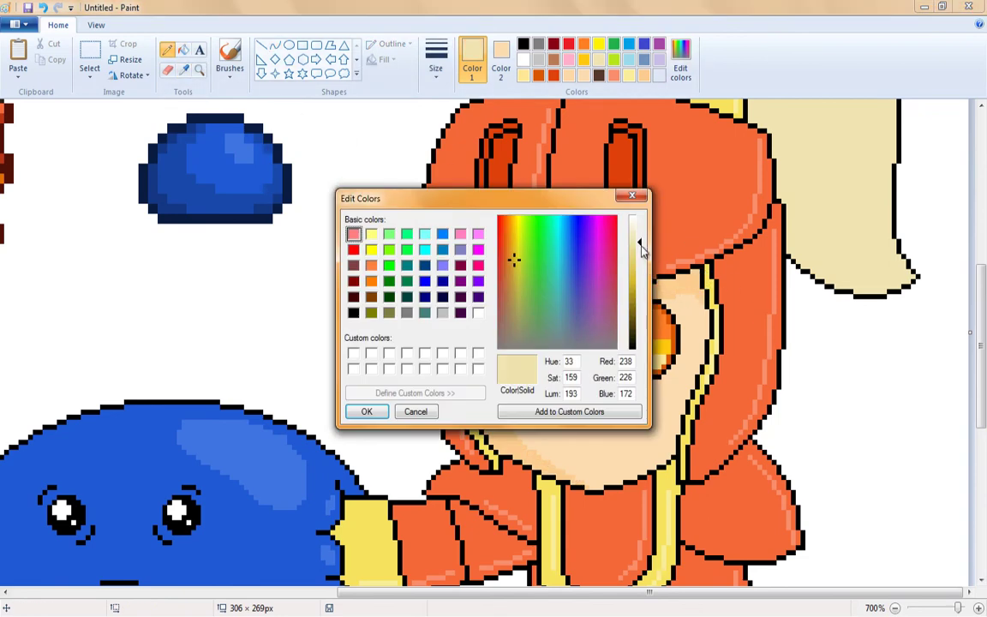
pyautogui.click(374, 410)
pyautogui.click(274, 45)
pyautogui.scroll(5, 600, 343)
pyautogui.moveTo(693, 300); pyautogui.dragTo(712, 220)
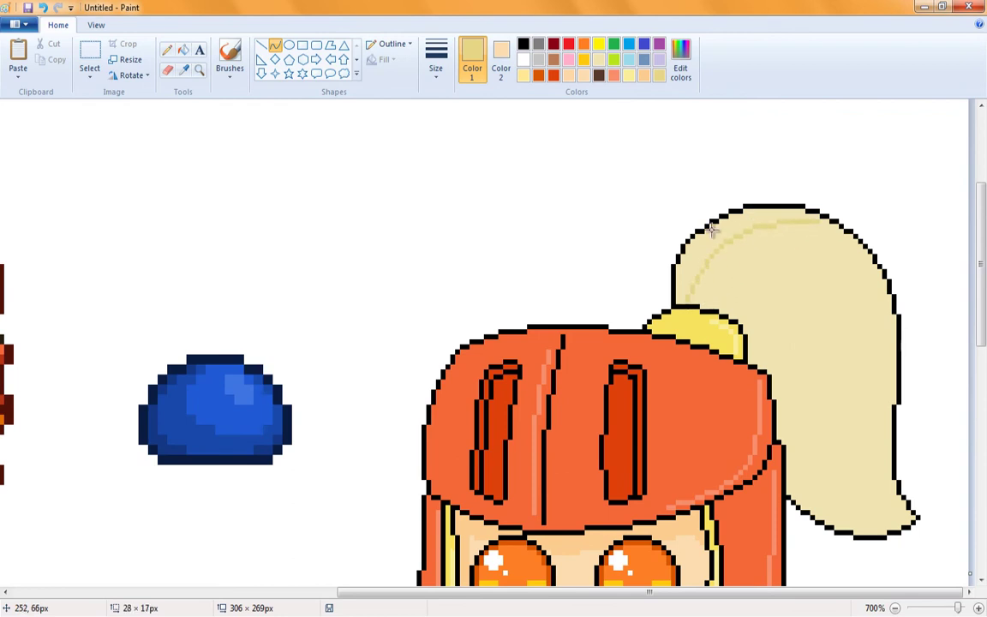
pyautogui.moveTo(745, 300); pyautogui.dragTo(815, 481)
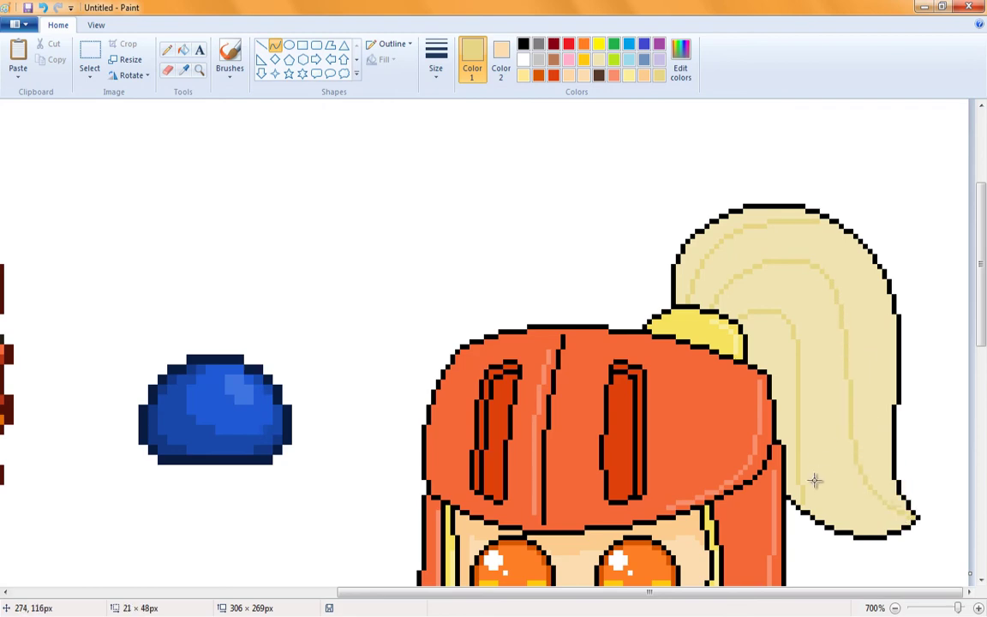
# - Switch to the peach face colour and set up the pencil for touching up the face's shading
pyautogui.click(199, 69)
pyautogui.rightClick(342, 220)
pyautogui.click(369, 163)
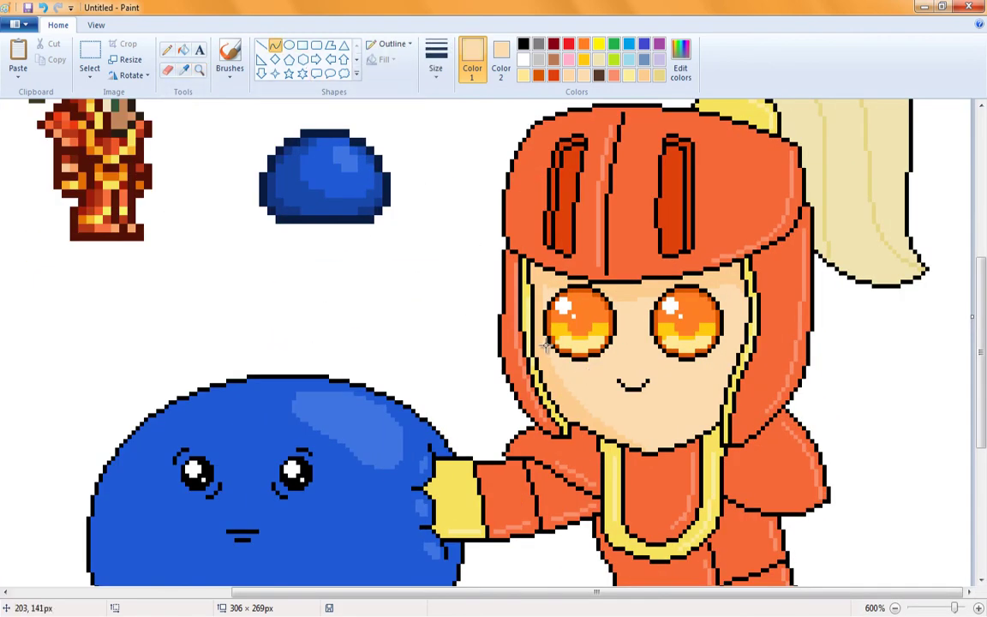
pyautogui.click(167, 50)
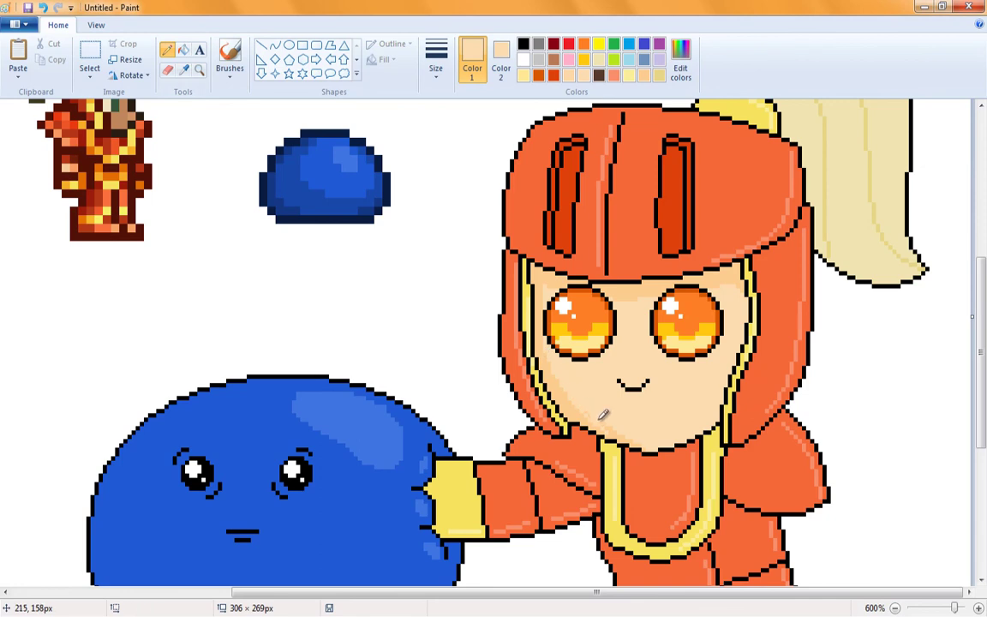
pyautogui.press('g')
# - Delete the small reference sprites of the armoured character and the blue slime above the drawing
pyautogui.scroll(-3, 334, 255)
pyautogui.click(89, 52)
pyautogui.moveTo(150, 127); pyautogui.dragTo(341, 289)
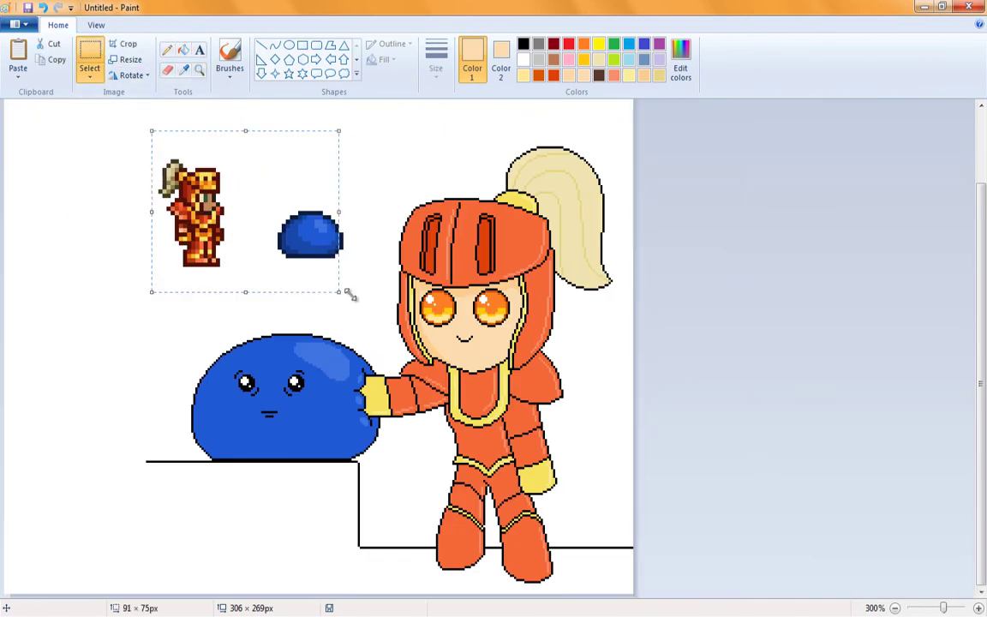
pyautogui.press('Delete')
# - Restore black and white as the drawing colours, move the artwork towards the canvas's upper-left corner and reduce the canvas to 234 × 212 px
pyautogui.click(524, 45)
pyautogui.click(524, 59)
pyautogui.scroll(-1, 127, 79)
pyautogui.click(89, 53)
pyautogui.moveTo(17, 107); pyautogui.dragTo(422, 459)
pyautogui.moveTo(248, 245); pyautogui.dragTo(154, 189)
pyautogui.moveTo(328, 401); pyautogui.dragTo(326, 403)
pyautogui.scroll(3, 171, 120)
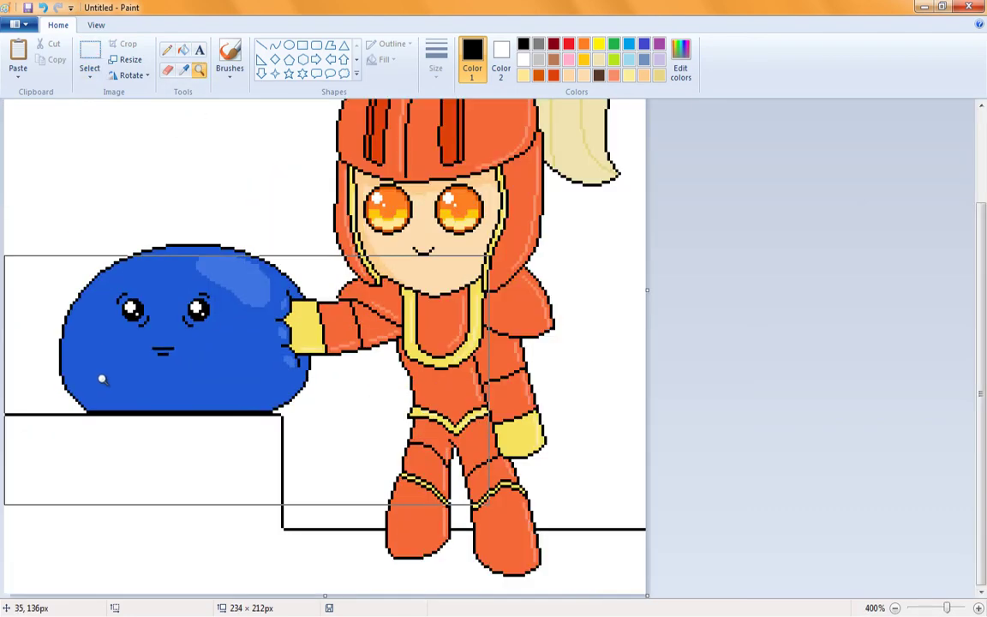
# - Draw a second black line parallel to the ledge outline, just inside it, along the upper surface, vertical drop and lower ground
pyautogui.click(262, 44)
pyautogui.moveTo(4, 377); pyautogui.dragTo(338, 377)
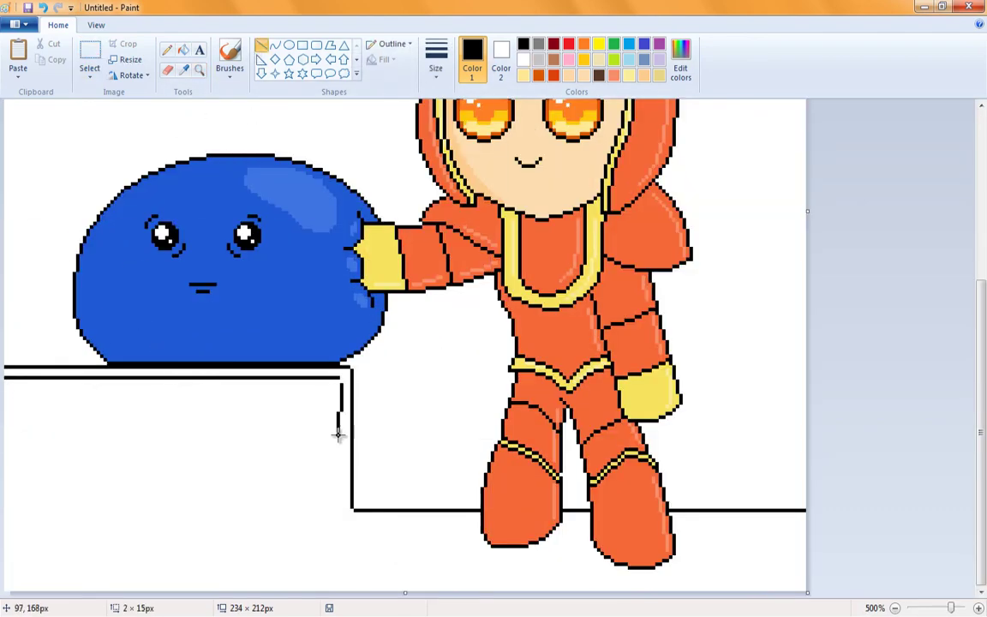
pyautogui.moveTo(338, 434); pyautogui.dragTo(476, 521)
pyautogui.moveTo(697, 521); pyautogui.dragTo(849, 520)
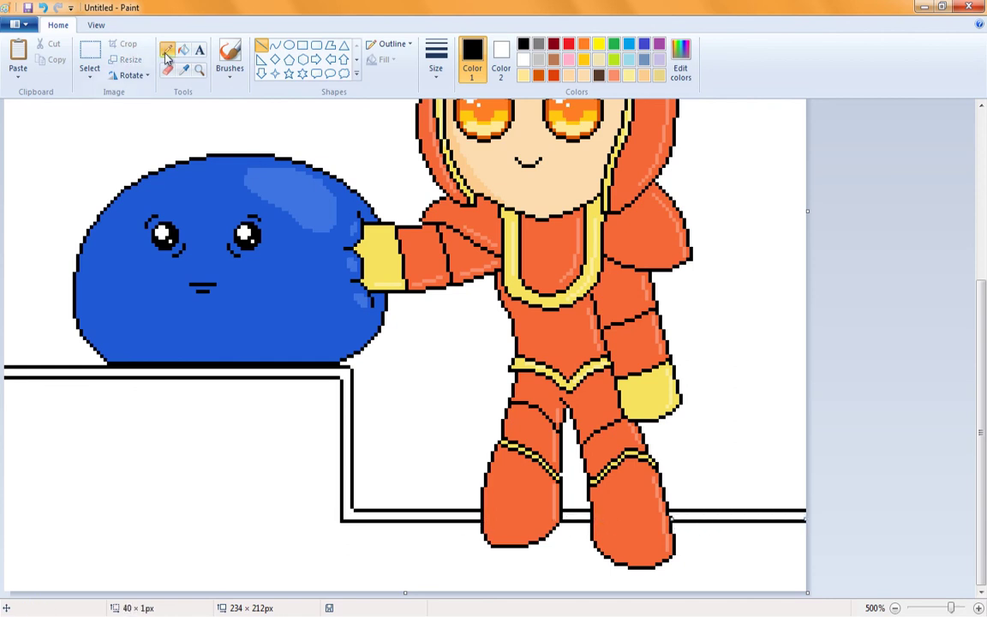
# - Mix a grass green (RGB 104, 183, 85) and fill the narrow strip along the ledge, including the sections between and beside the legs
pyautogui.click(182, 50)
pyautogui.click(613, 43)
pyautogui.click(680, 68)
pyautogui.click(533, 295)
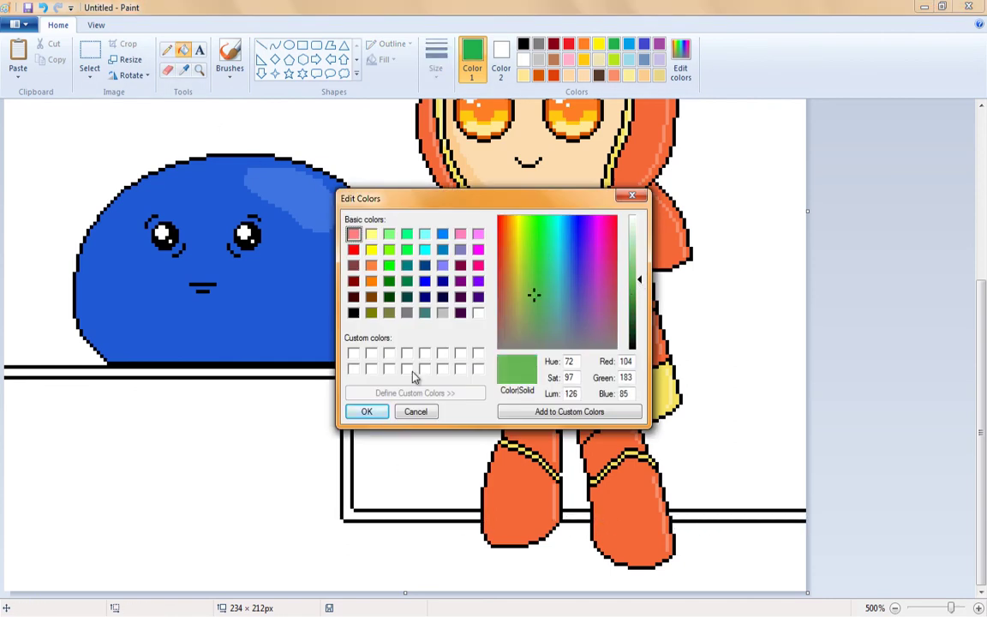
pyautogui.click(366, 411)
pyautogui.click(411, 515)
pyautogui.click(577, 515)
pyautogui.click(737, 515)
# - Mix a medium brown from the dark brown swatch and fill the ground beneath the grass strip
pyautogui.doubleClick(588, 74)
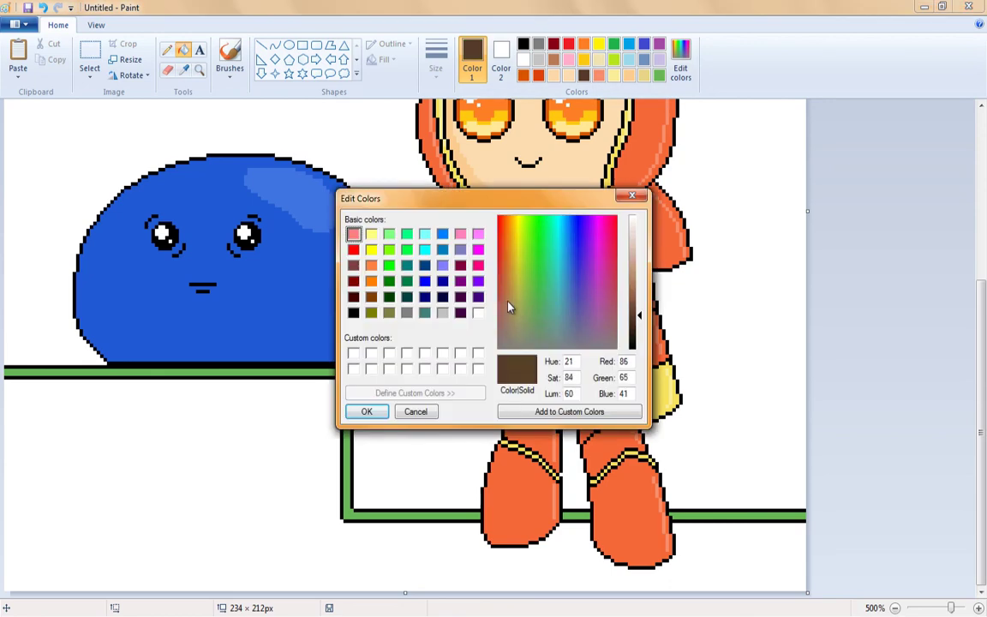
pyautogui.click(505, 310)
pyautogui.click(505, 306)
pyautogui.click(367, 409)
pyautogui.click(172, 480)
# - Try a greyish-blue fill on the background, mix a different blue for the sky and undo the background fill
pyautogui.click(643, 59)
pyautogui.click(496, 320)
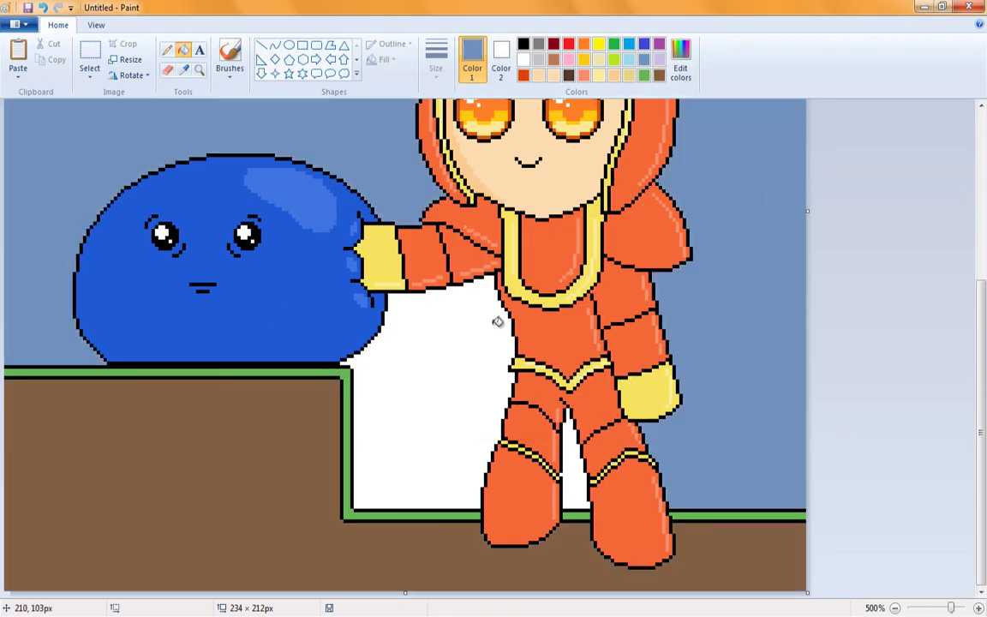
pyautogui.click(680, 68)
pyautogui.click(569, 293)
pyautogui.click(368, 533)
pyautogui.hotkey('ctrl', 'z')
pyautogui.scroll(-3, 235, 249)
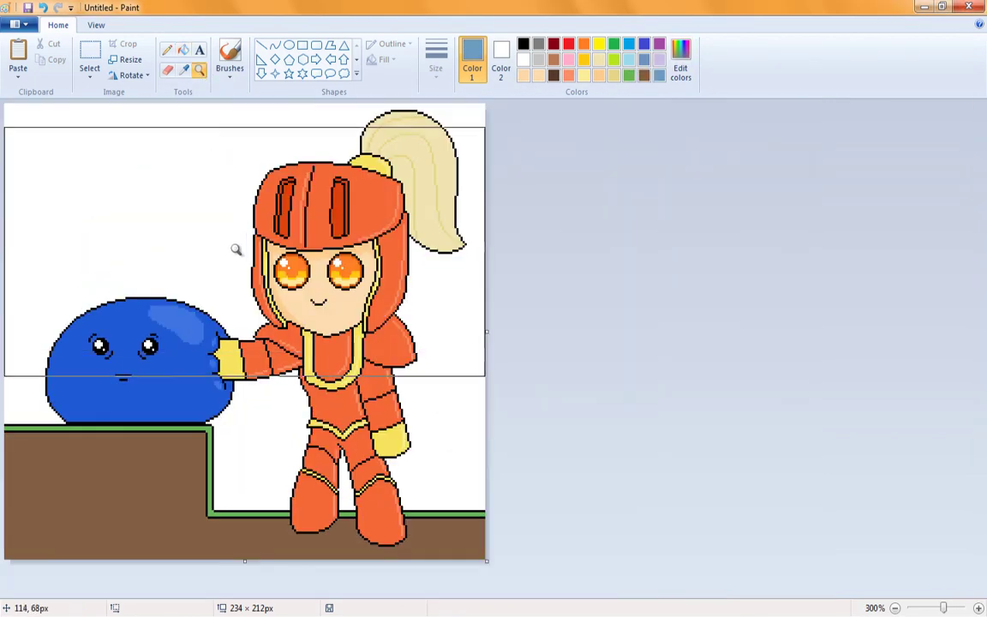